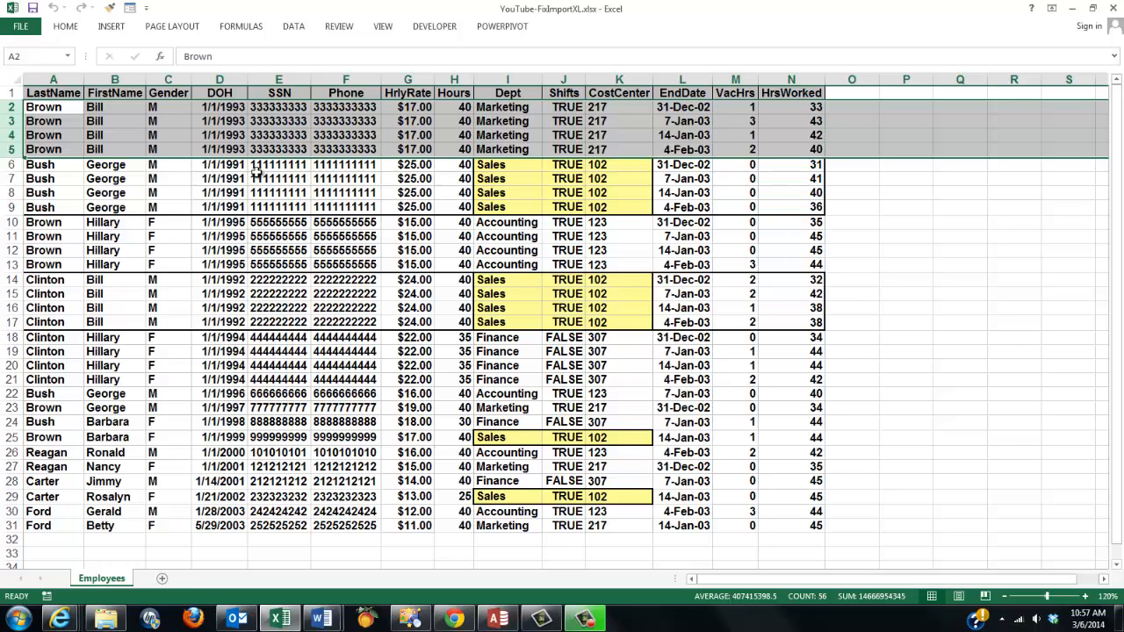
- Select the LastName through Hours columns together with the EndDate through HrsWorked columns on the Employees sheet
left_click(54, 80)
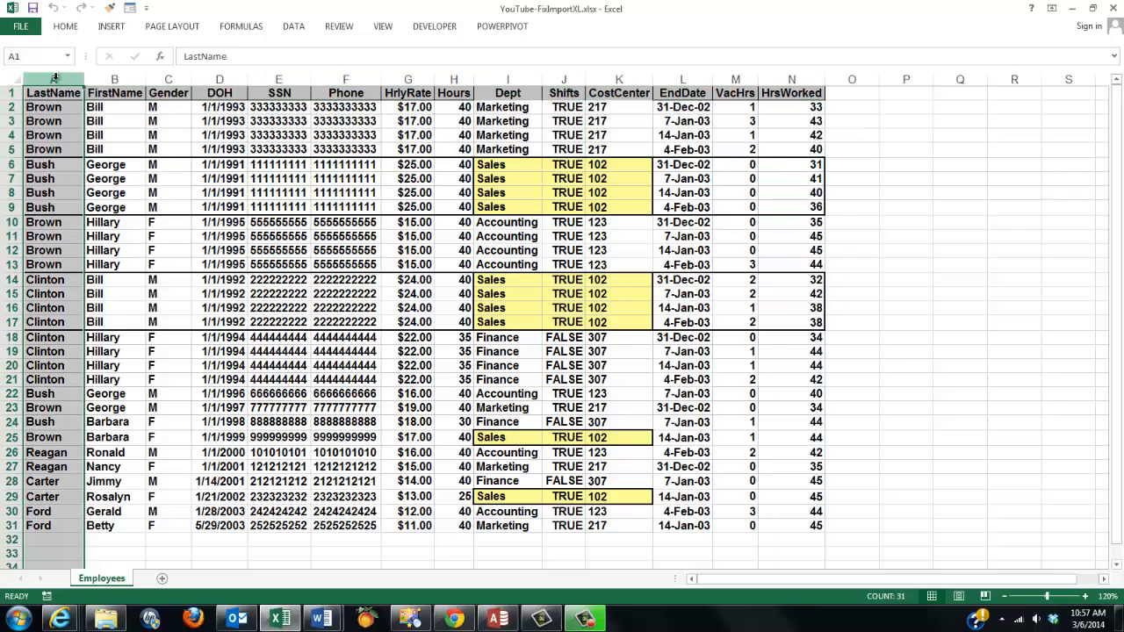
left_click_drag(55, 80, 458, 73)
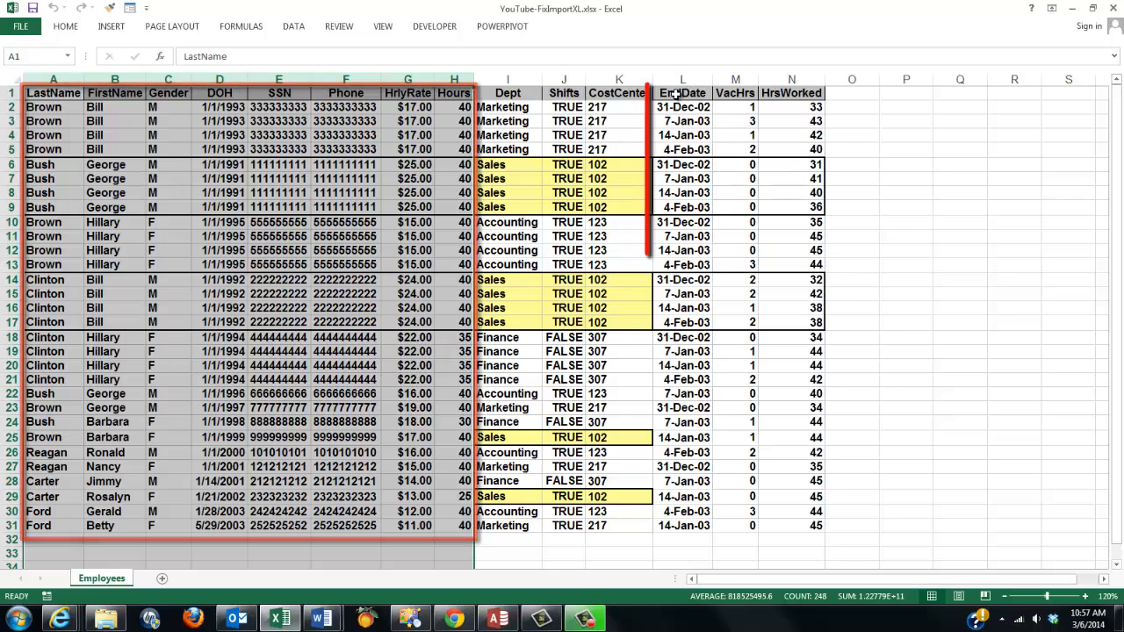
left_click_drag(675, 93, 775, 94)
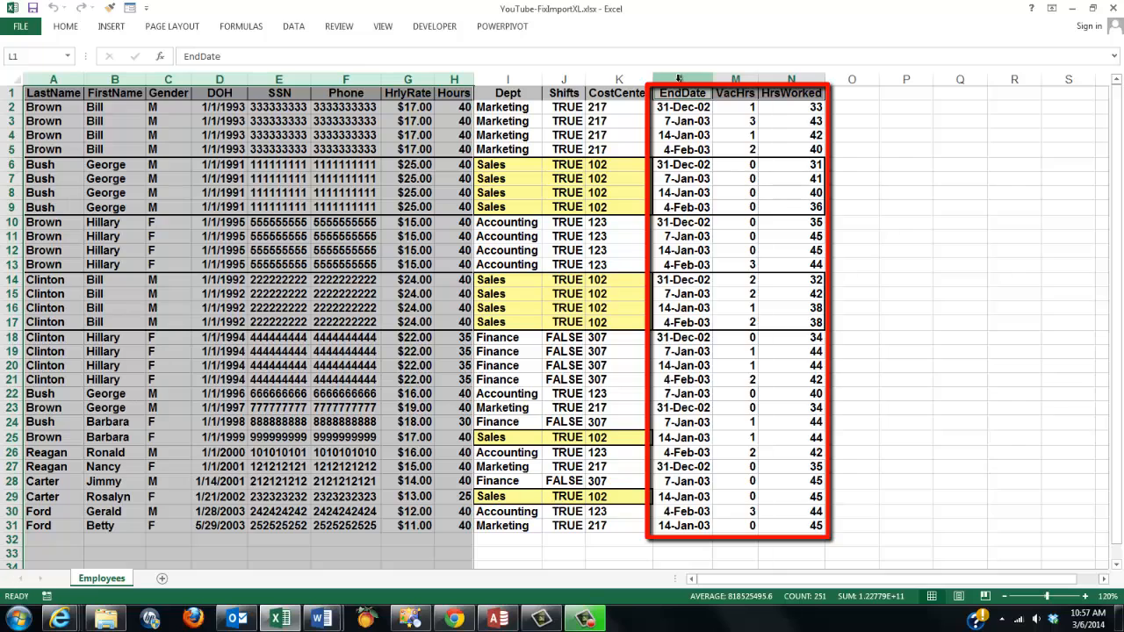
left_click_drag(678, 79, 777, 81)
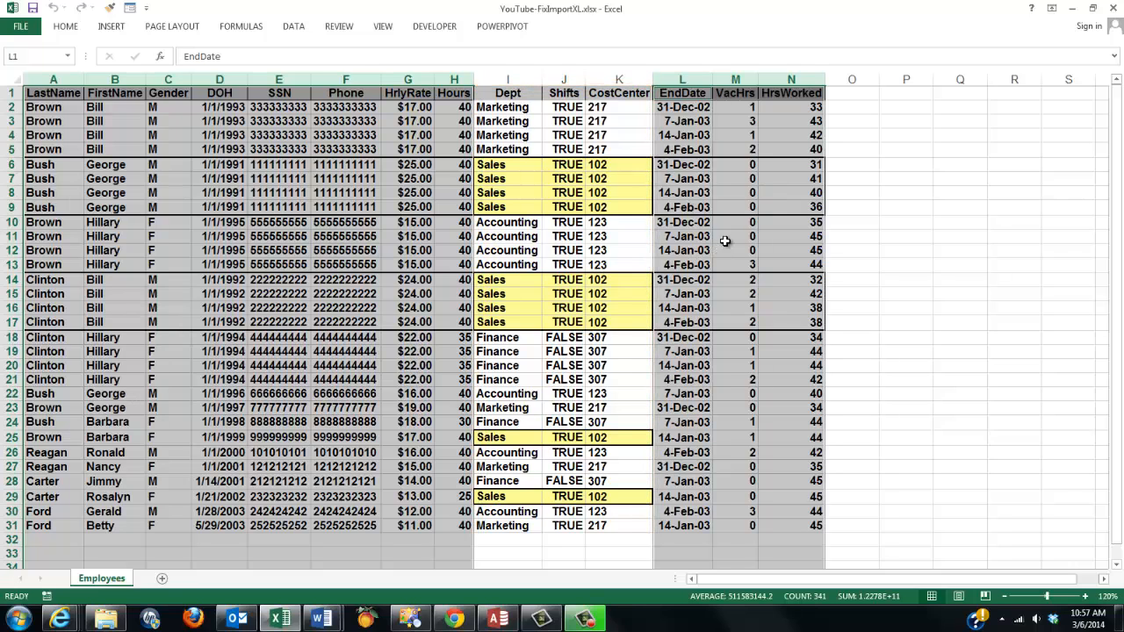
- Close the Excel workbook, then view the existing Import table in the Access database and close it
left_click(1113, 9)
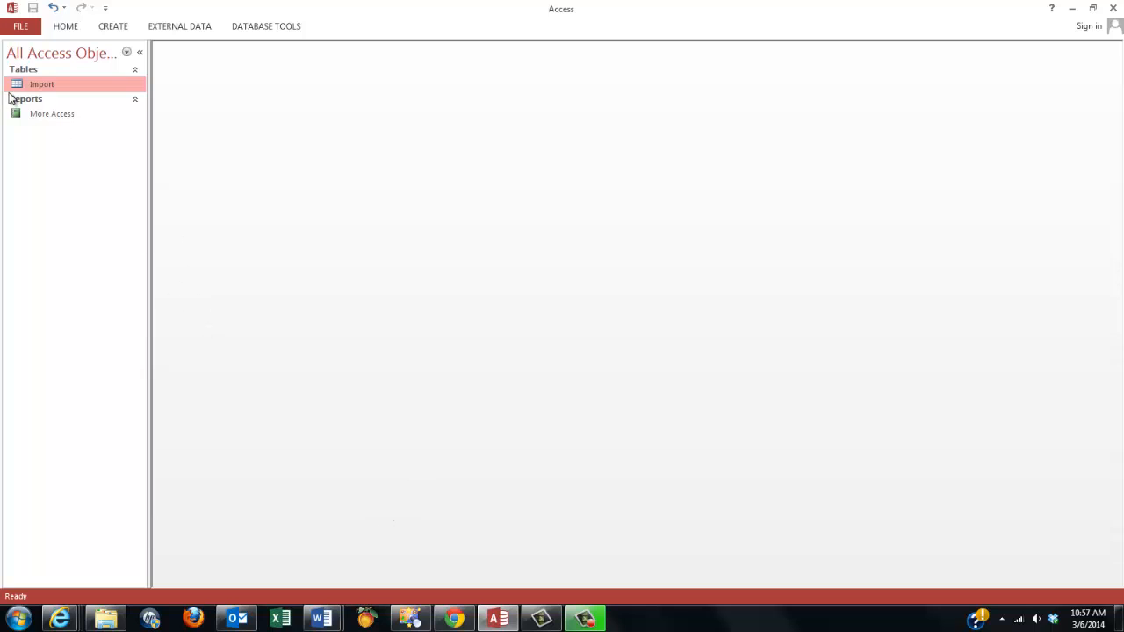
double_click(46, 85)
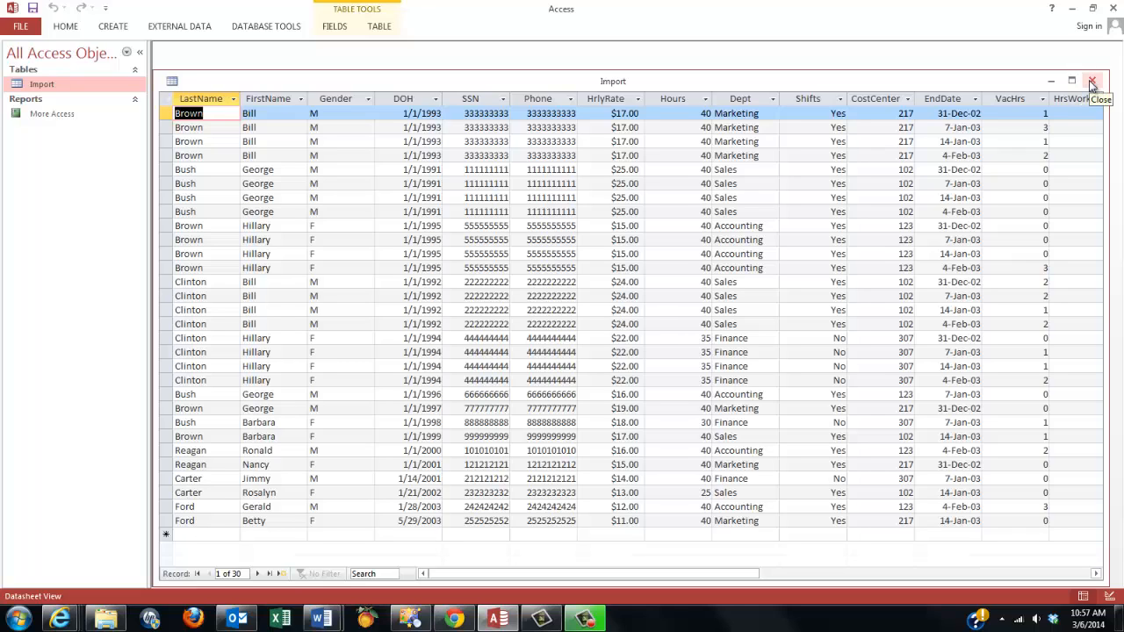
left_click(1092, 81)
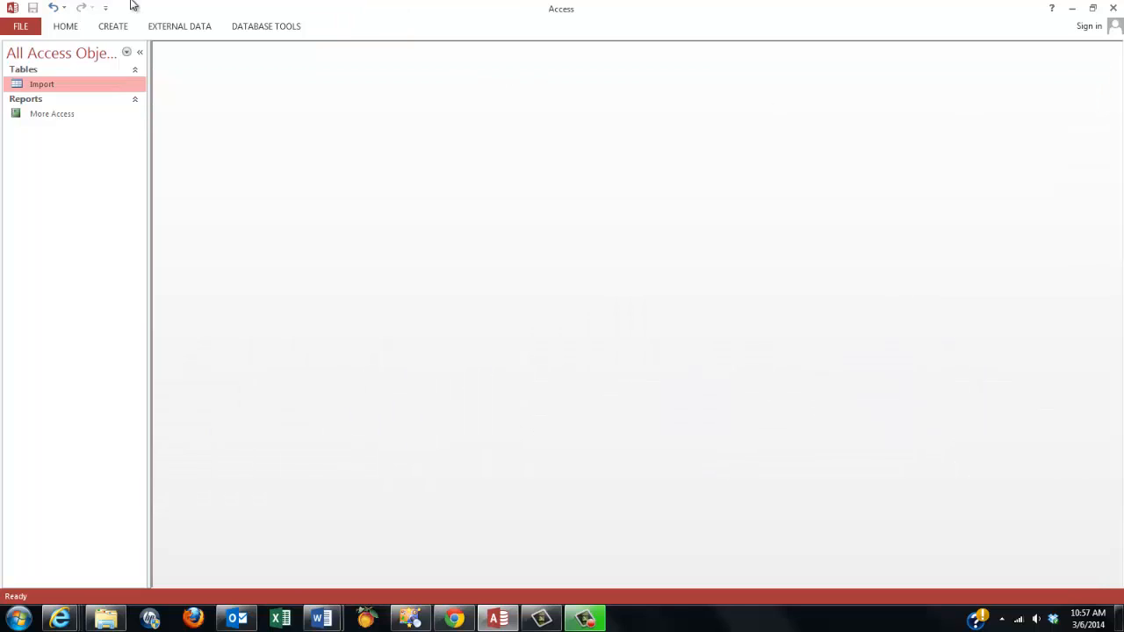
- Start an Excel import of YouTube-FixImportXL.xlsx from the Access folder into a new table in the current database
left_click(163, 30)
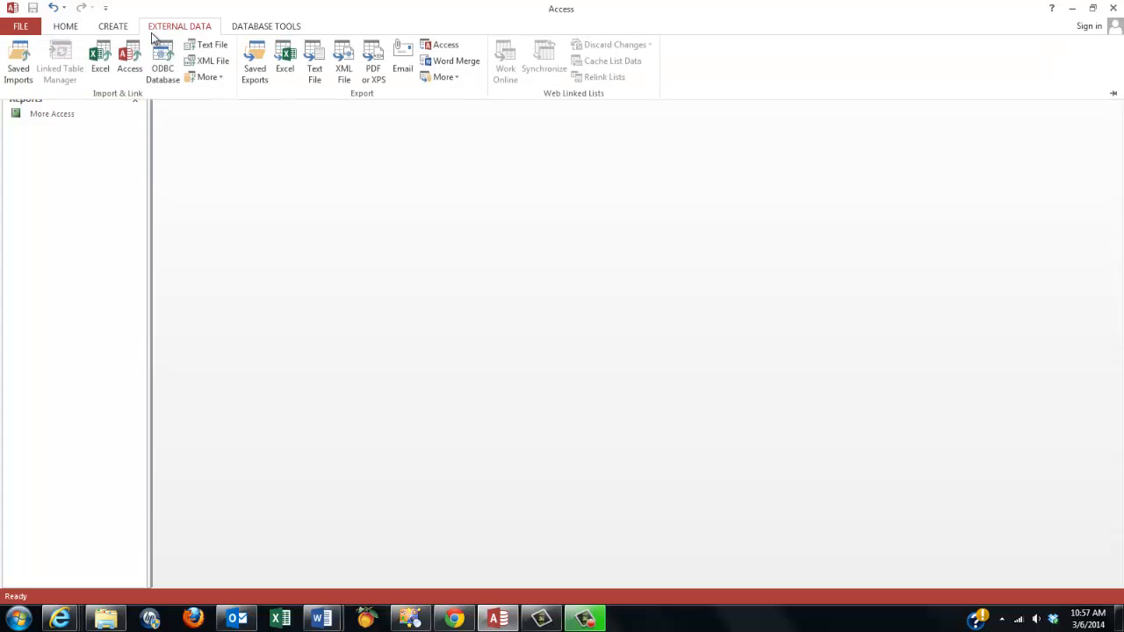
left_click(99, 67)
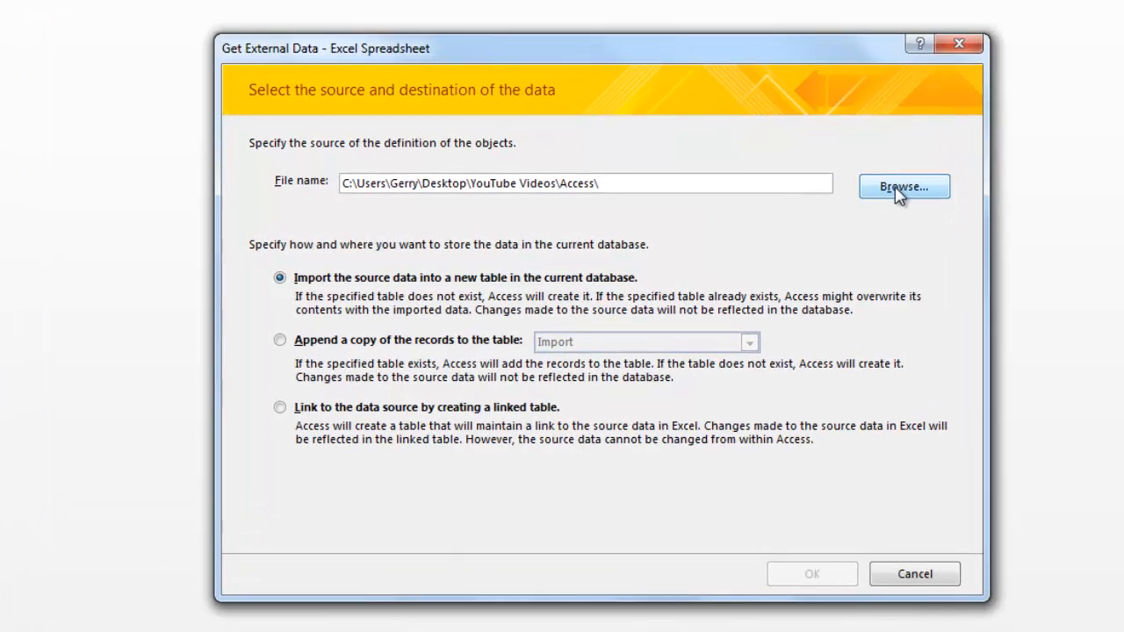
left_click(897, 193)
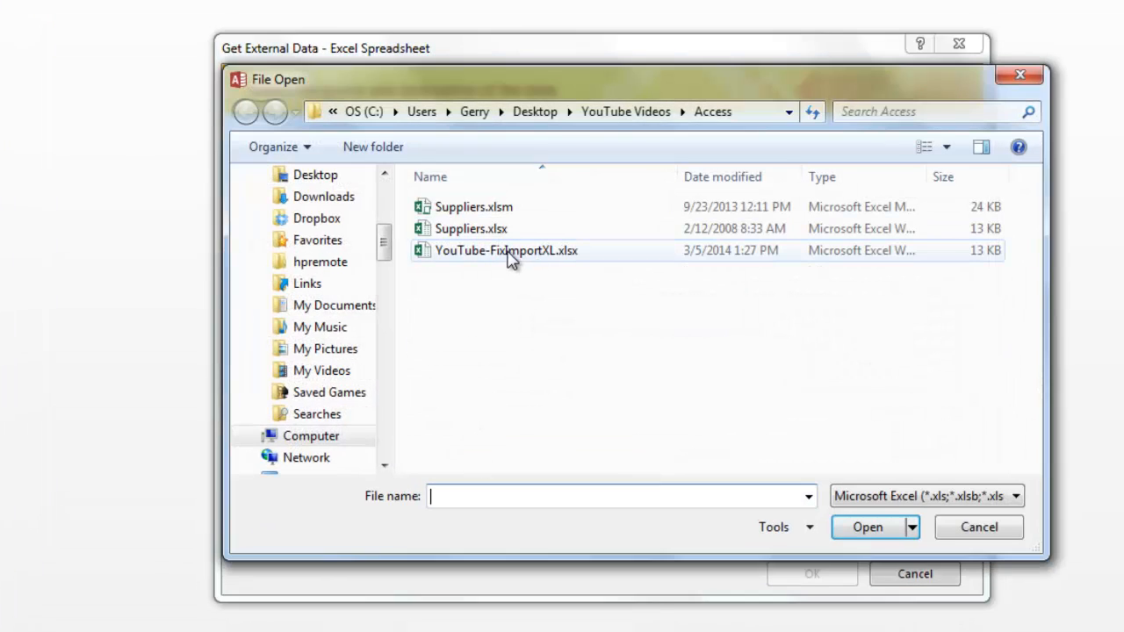
double_click(509, 252)
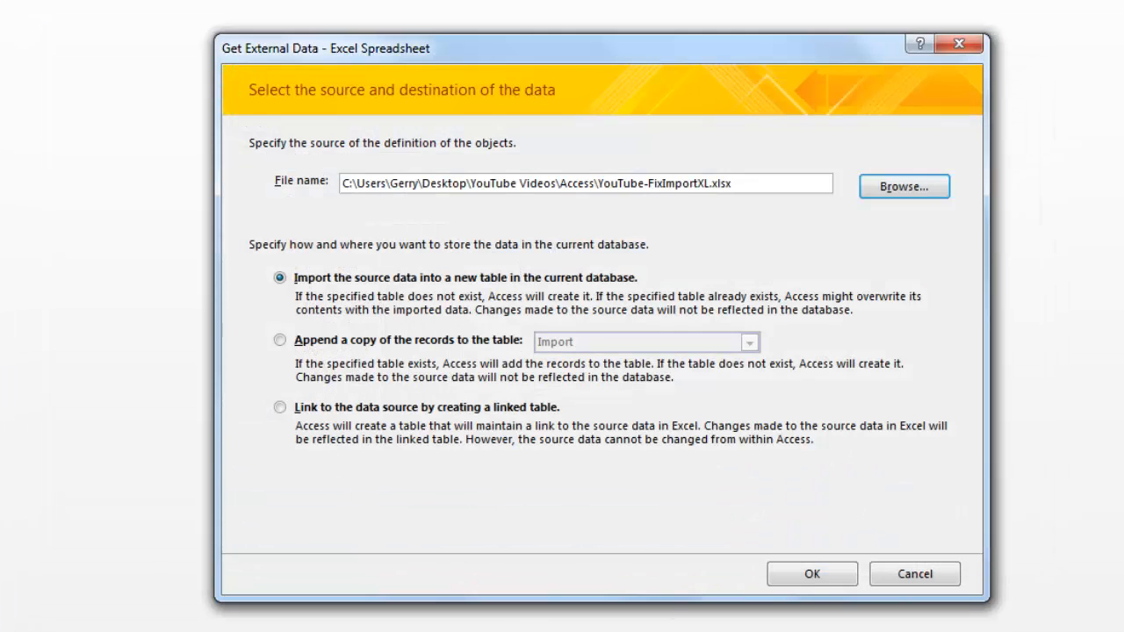
left_click(798, 574)
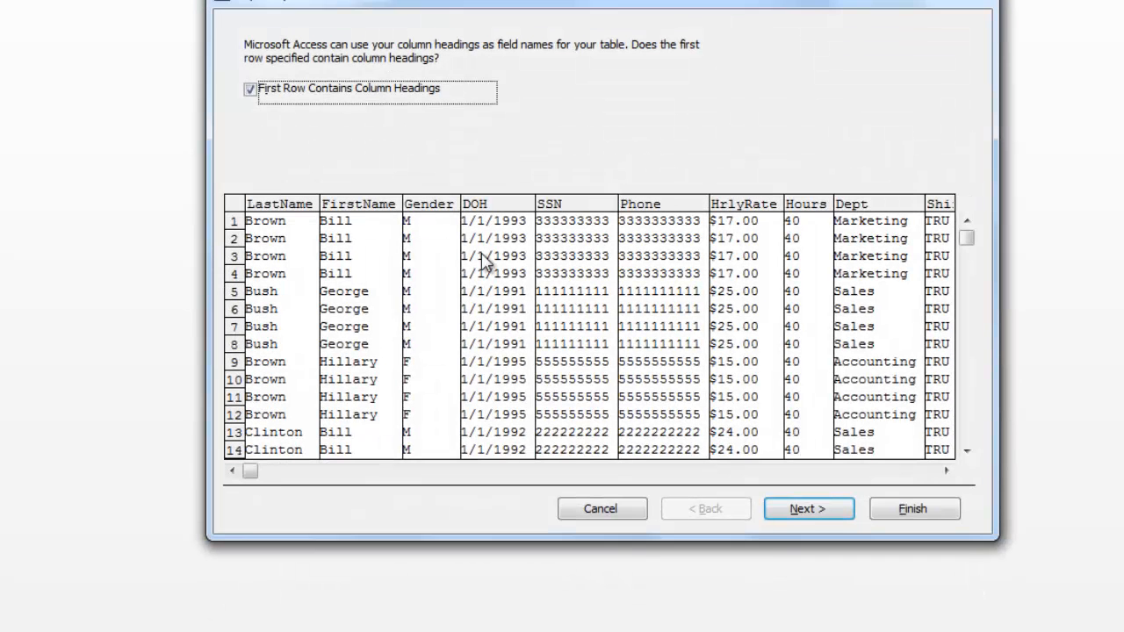
- Accept the first row as column headings, review the SSN field's import options, and choose no primary key
left_click(806, 514)
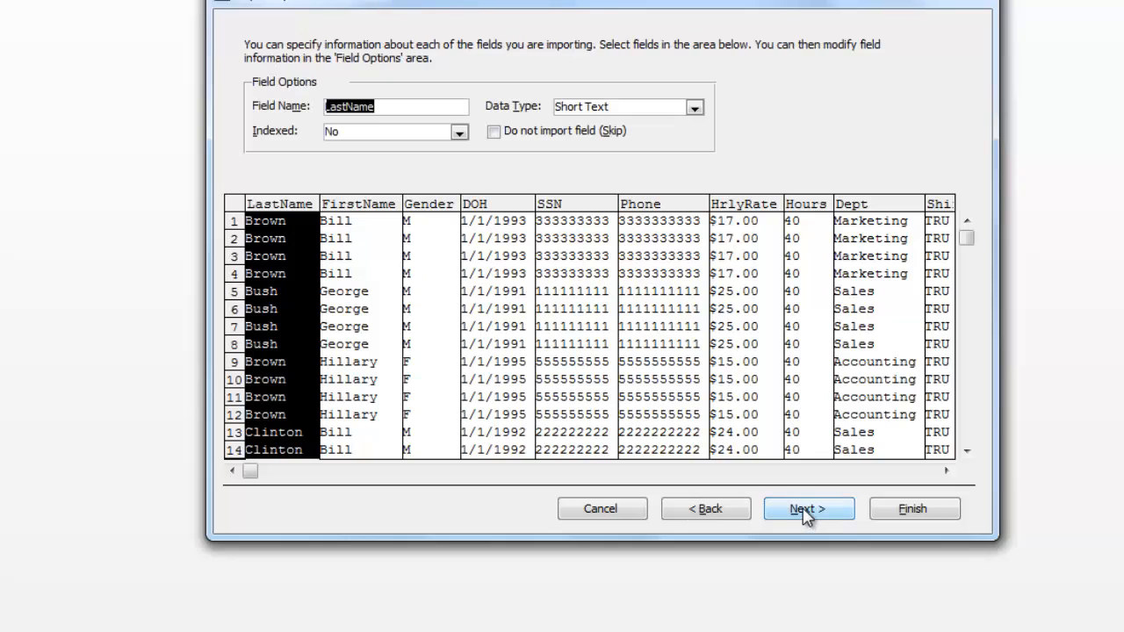
left_click(558, 205)
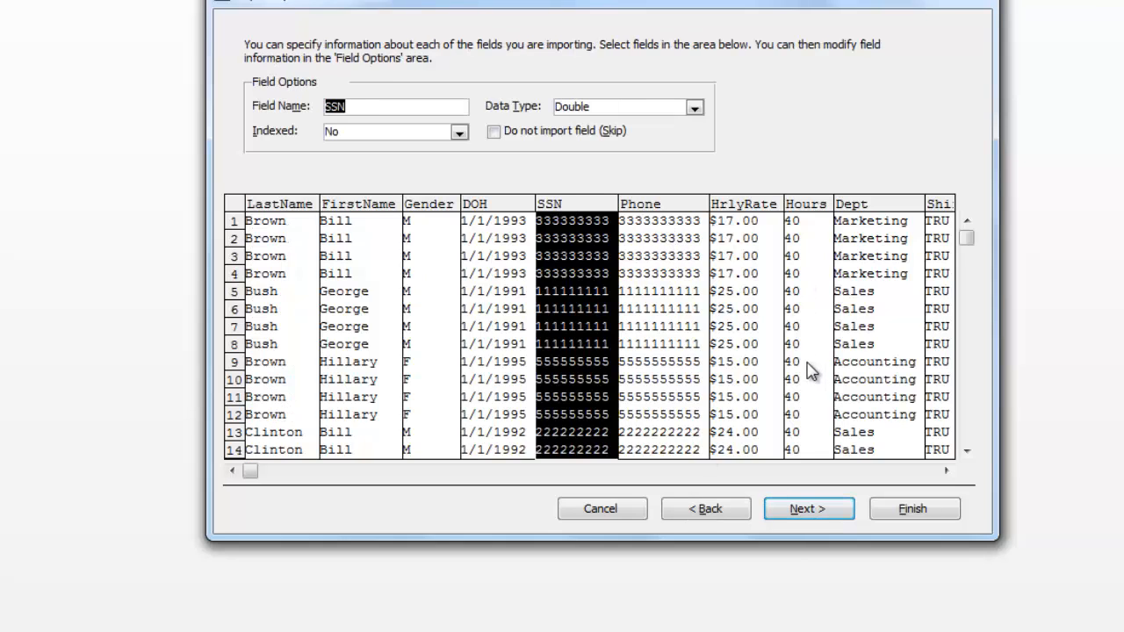
left_click(813, 510)
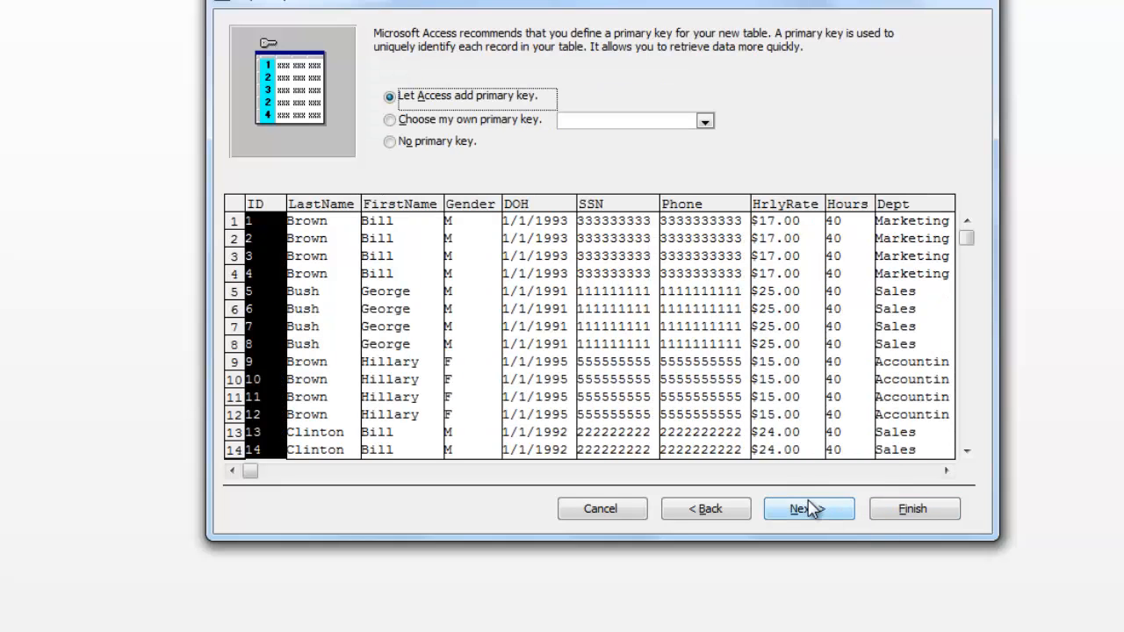
left_click(391, 142)
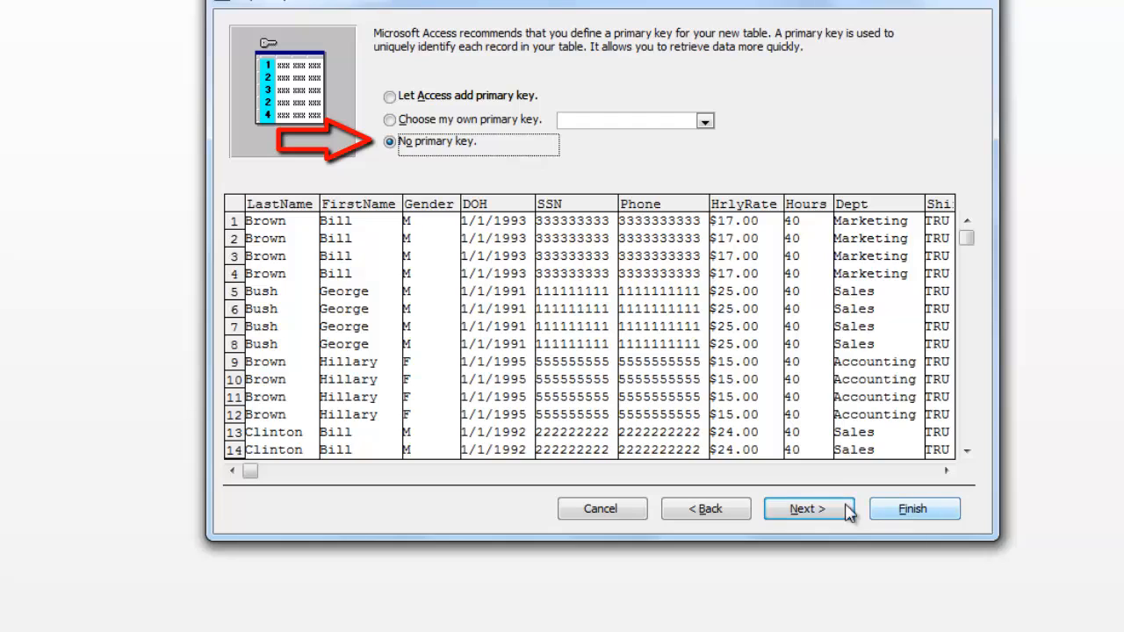
left_click(804, 511)
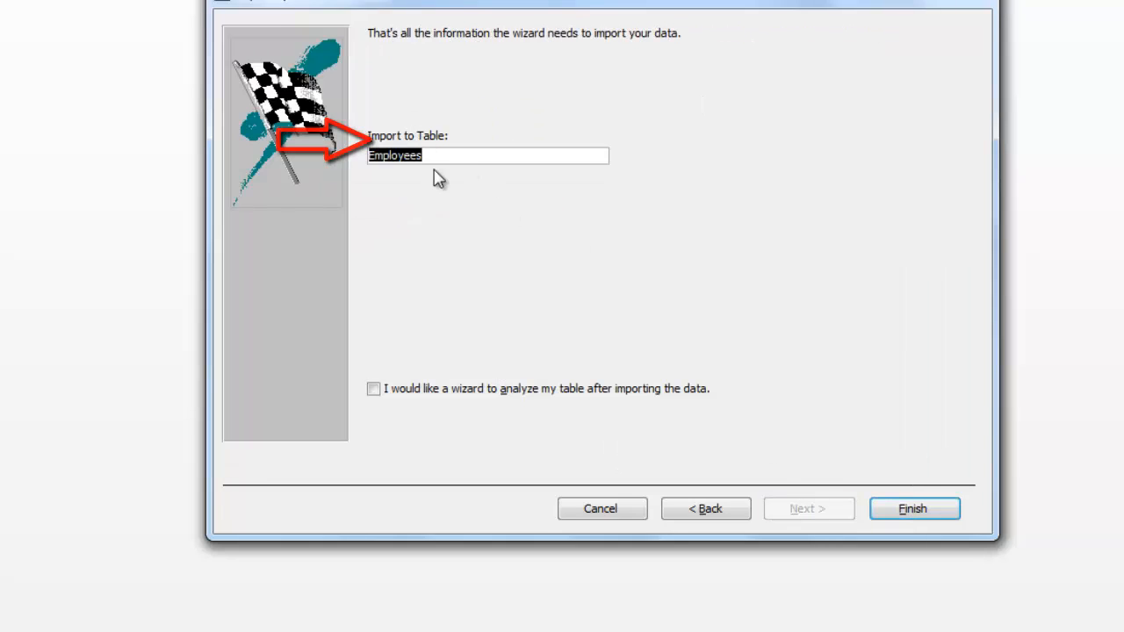
- Name the destination table XLImport, finish without saving the import steps, and check the imported table's records before closing it
type("x")
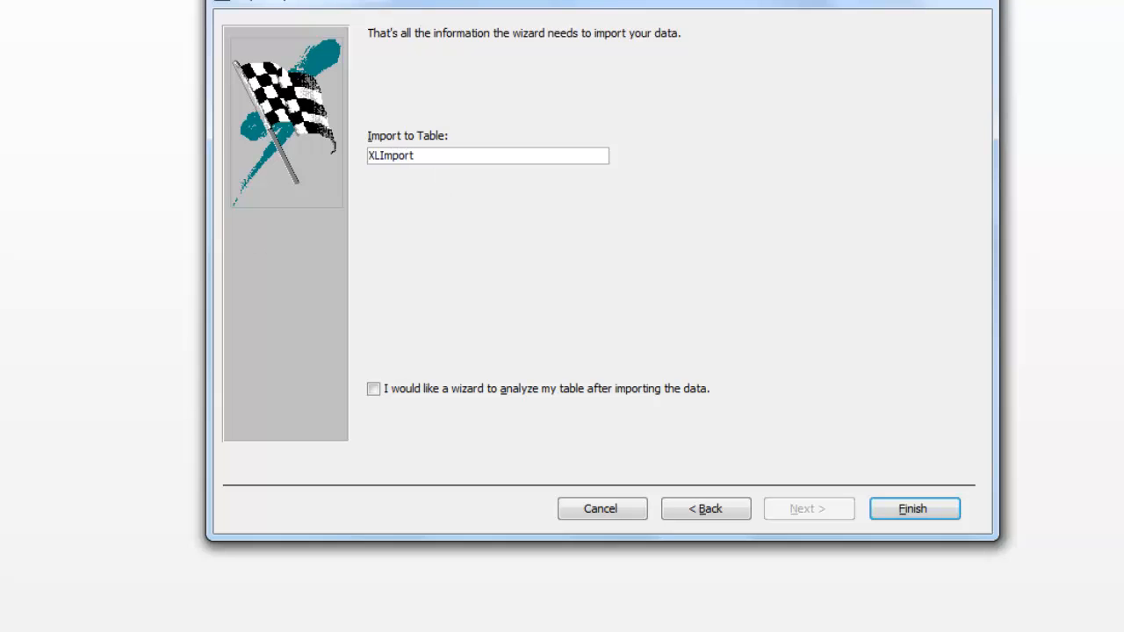
left_click(912, 514)
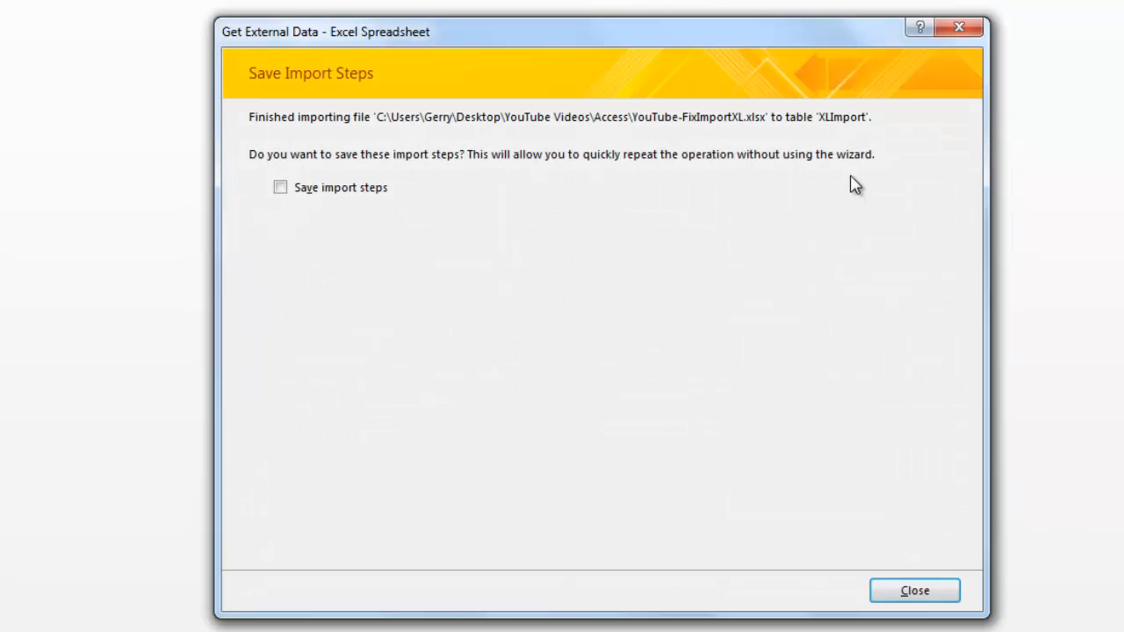
left_click(939, 594)
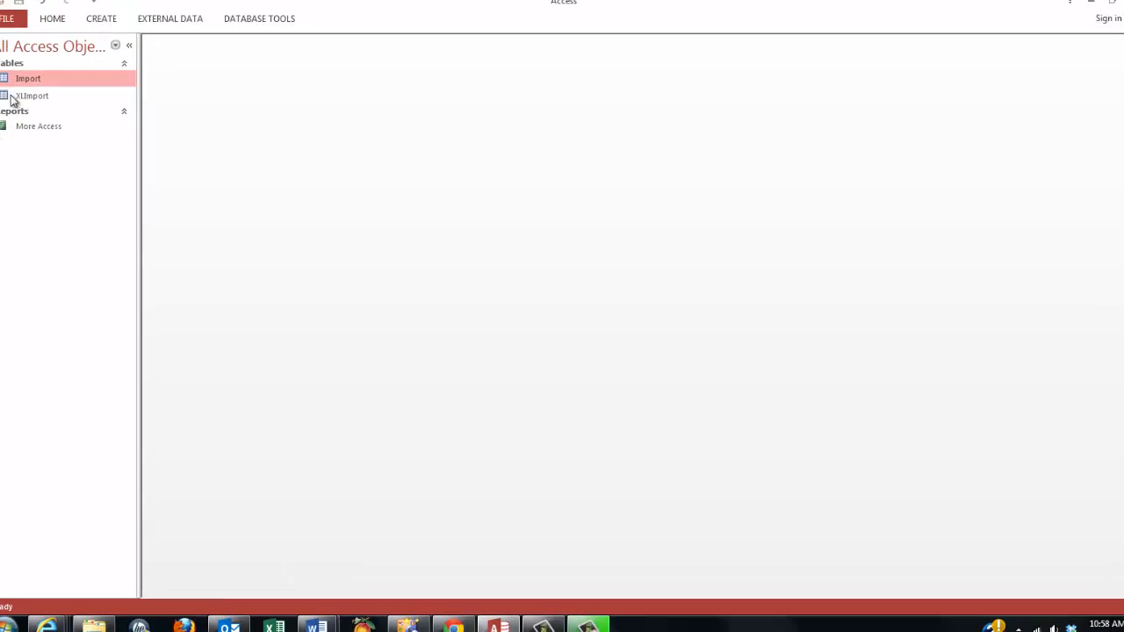
double_click(42, 101)
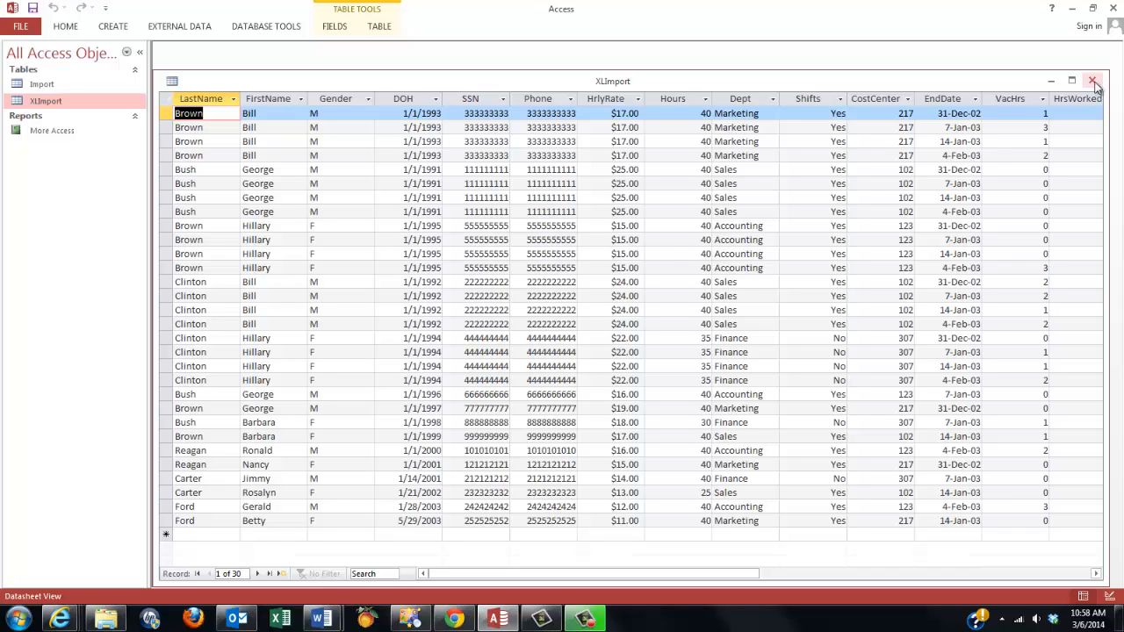
left_click(1093, 81)
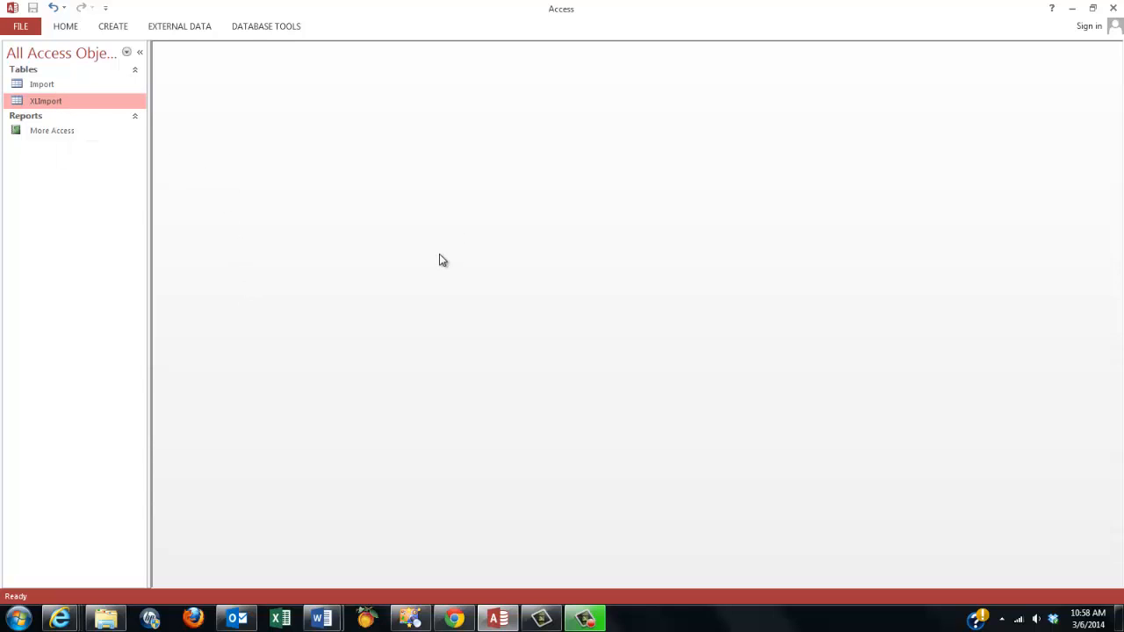
- Paste a copy of the XLImport table with structure and data, named Copy Of Depts
key("ctrl+v")
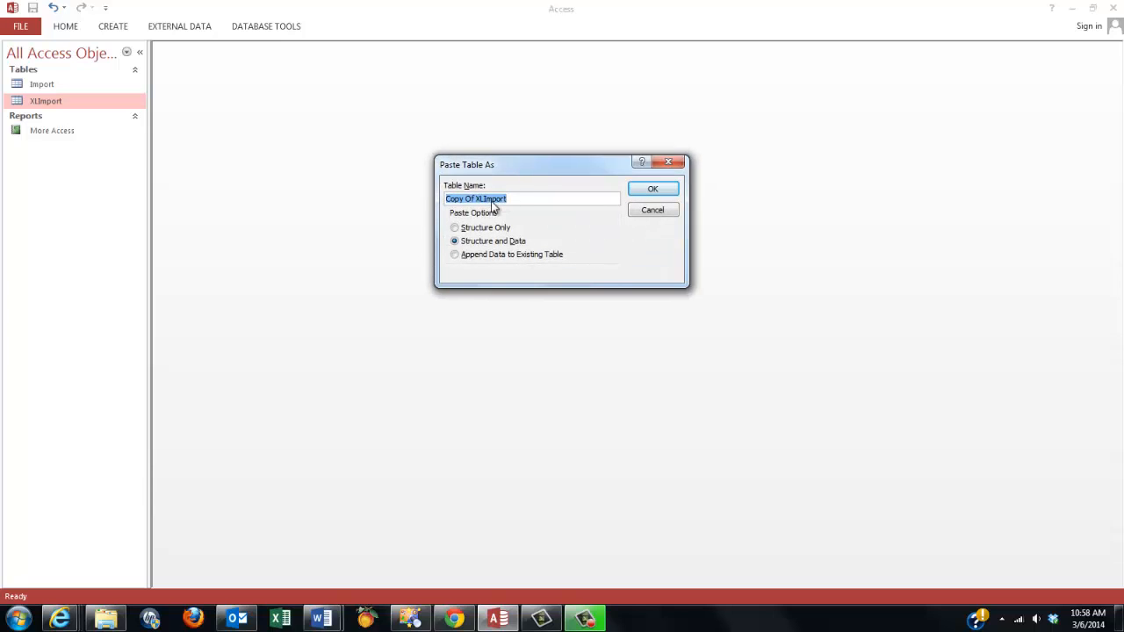
double_click(490, 200)
type("Depts")
left_click(657, 192)
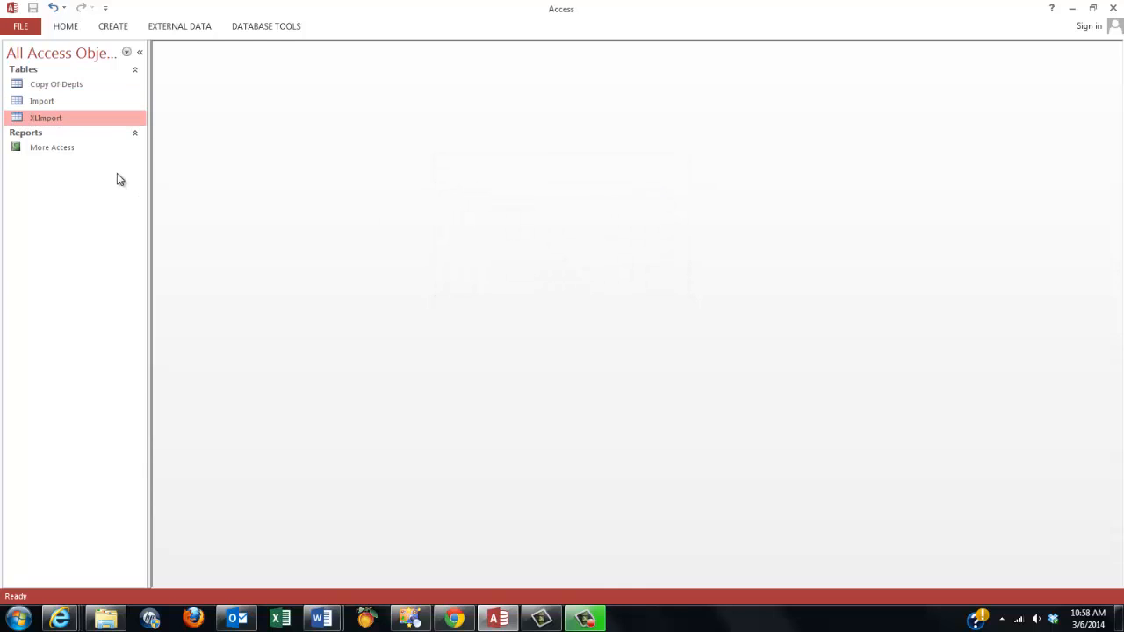
- Paste another copy of XLImport with structure and data, named Copy Of Empls
key("ctrl+v")
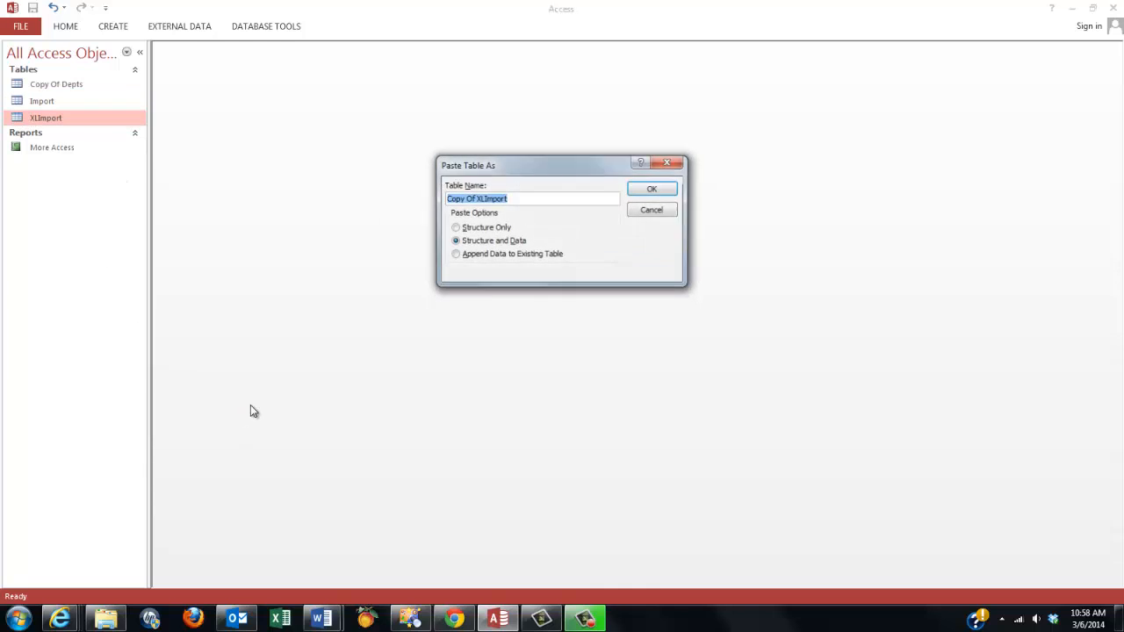
double_click(491, 199)
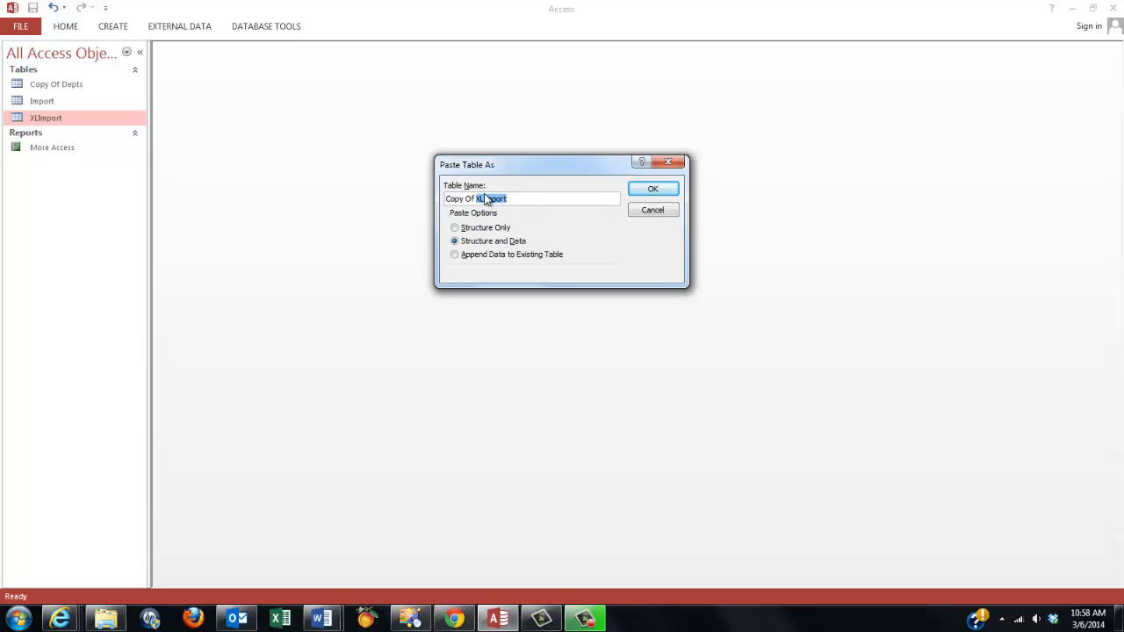
type("Empls")
left_click(665, 193)
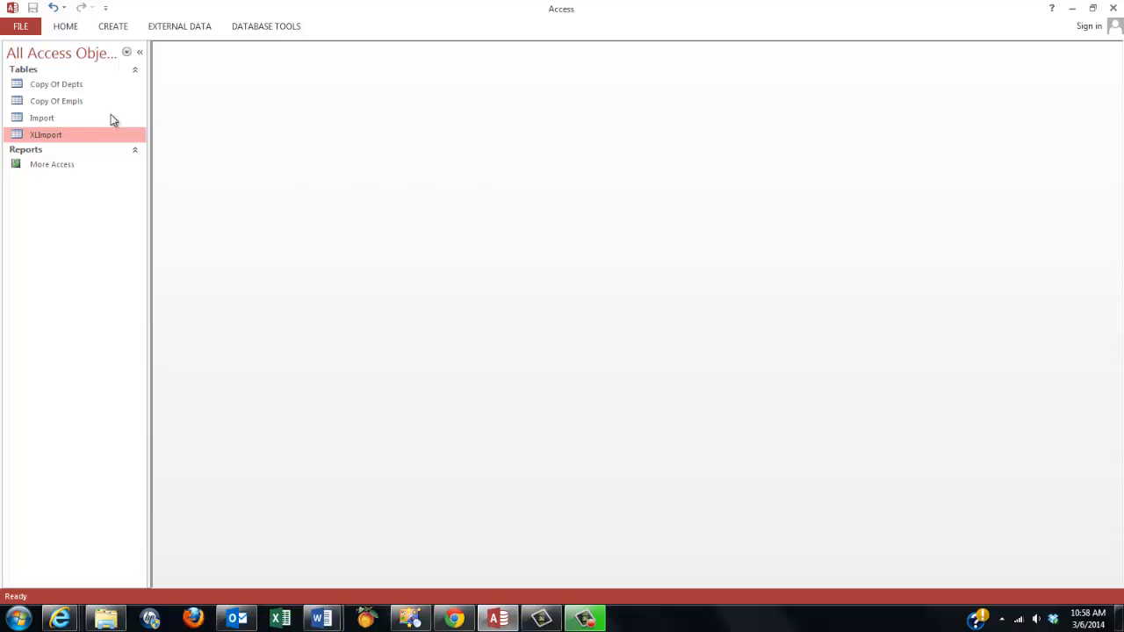
- Paste a third copy of XLImport with structure and data, named Copy Of Timesheets
key("ctrl+v")
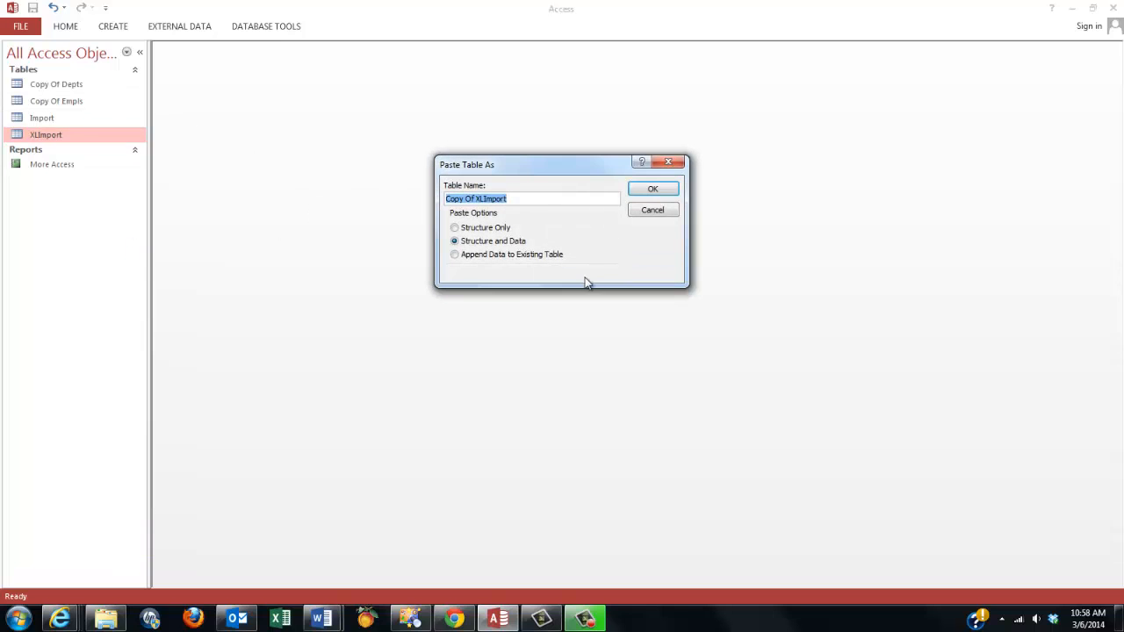
double_click(493, 199)
type("Timesheets")
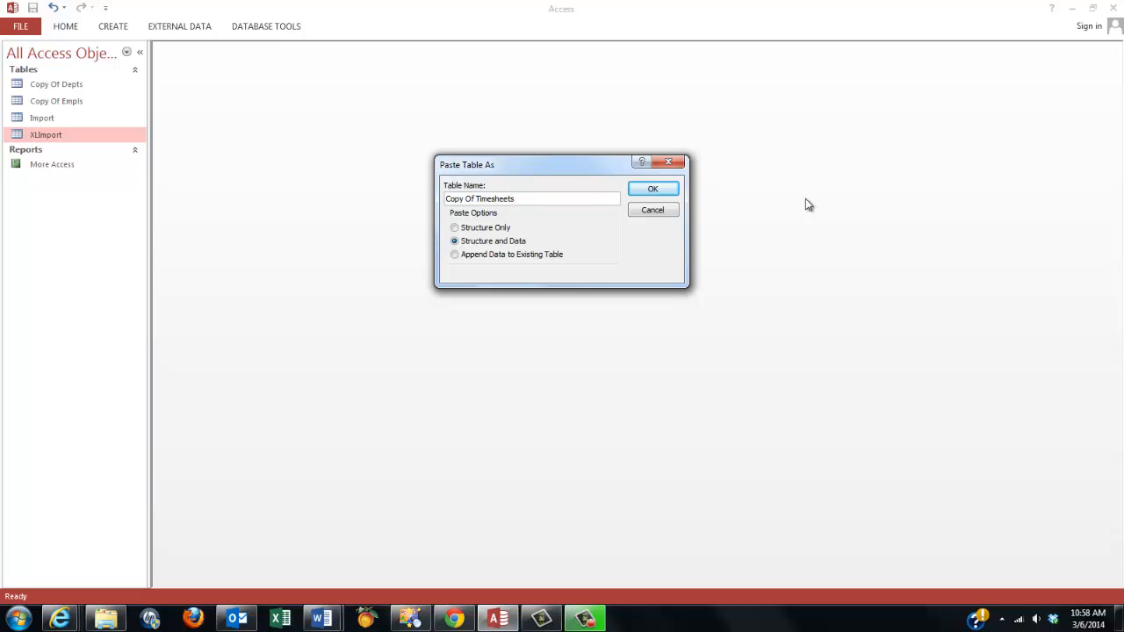
left_click(654, 193)
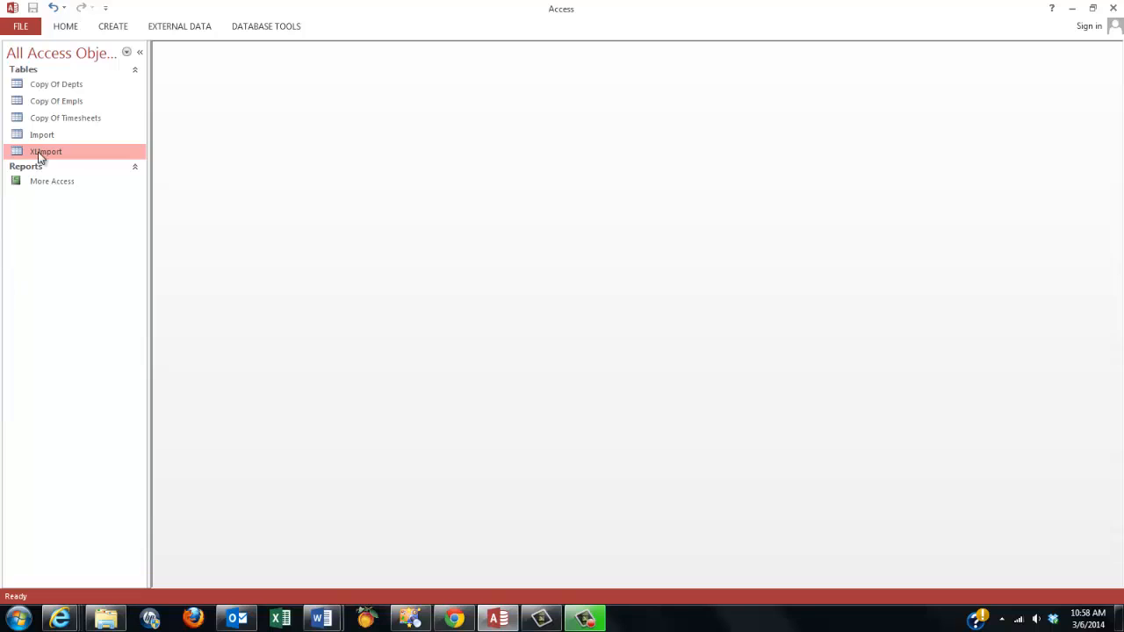
- Open the Copy Of Depts table in Design view and delete the fields LastName through Hours
double_click(40, 85)
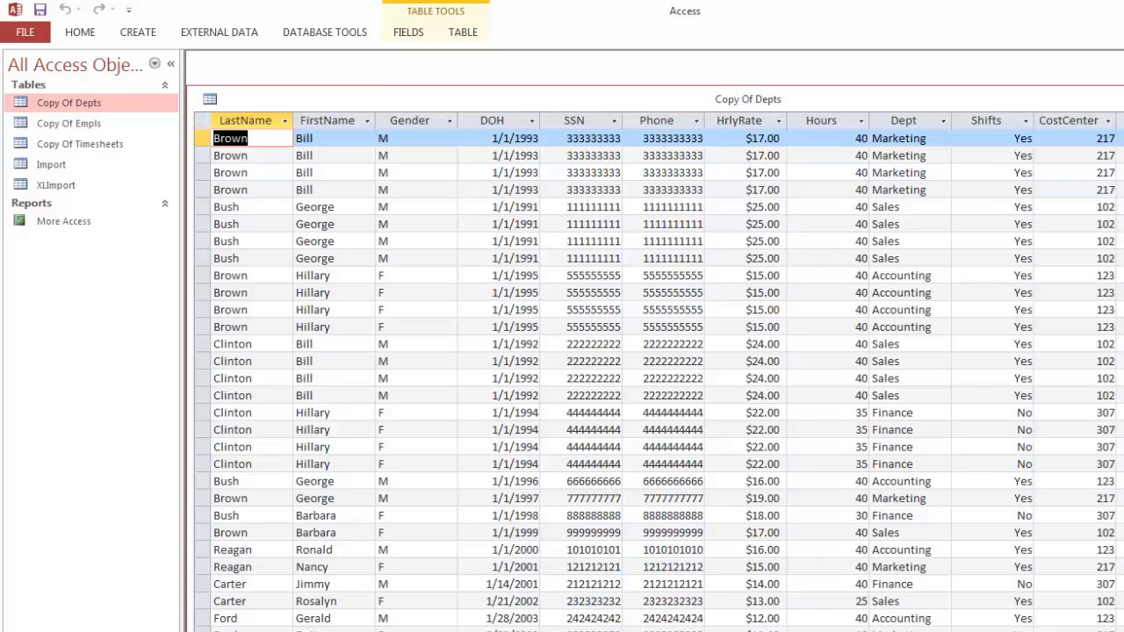
left_click(1110, 597)
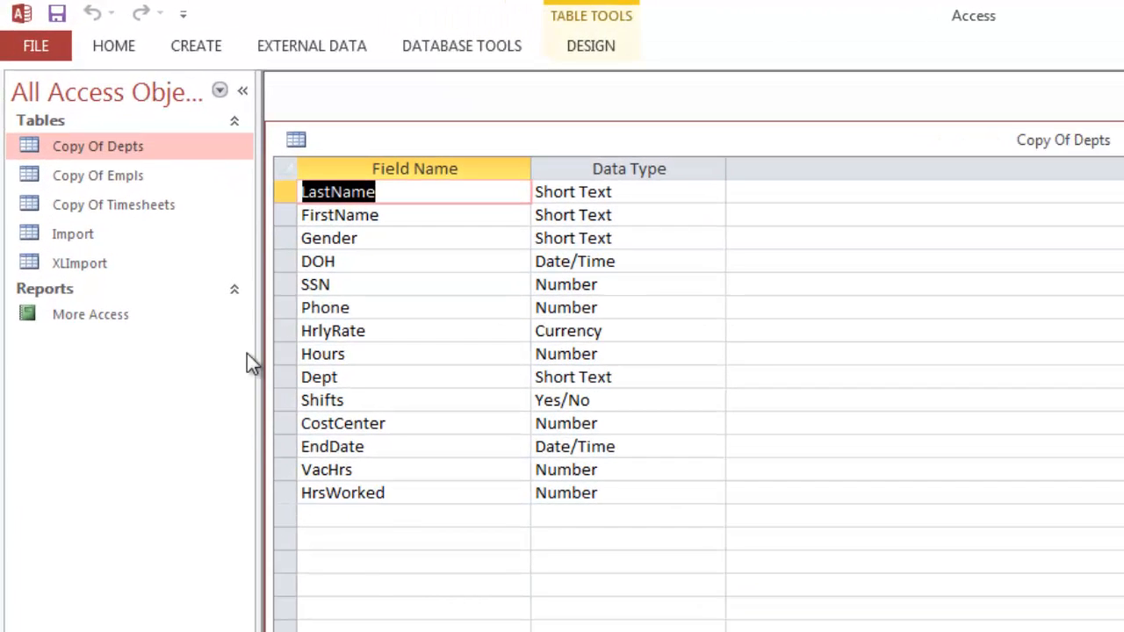
left_click_drag(284, 192, 271, 354)
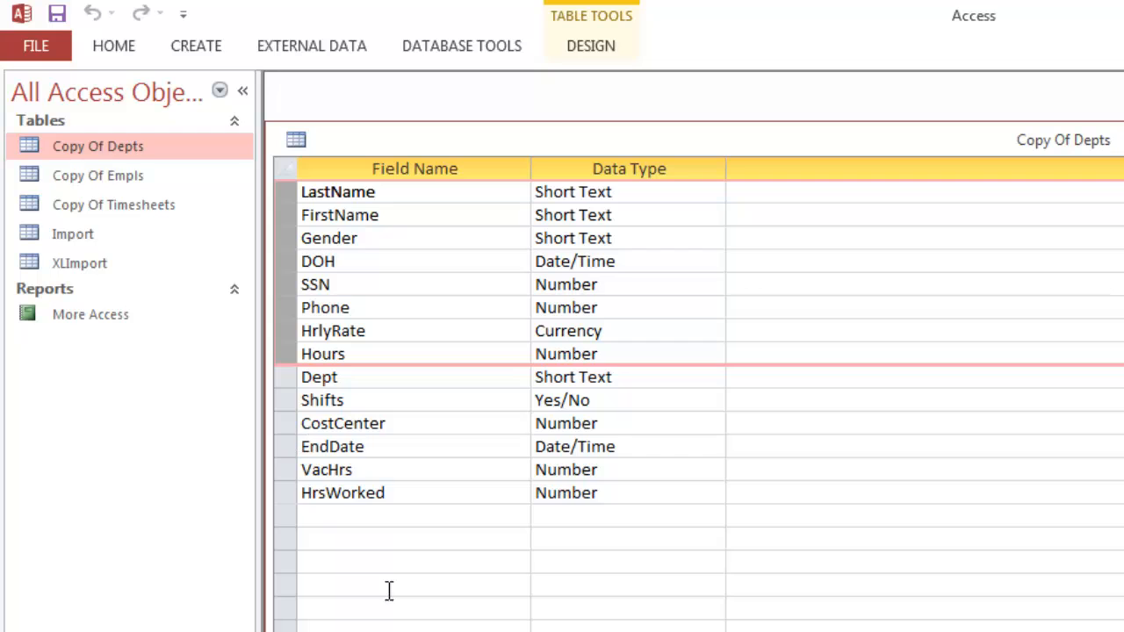
key("Delete")
left_click(940, 608)
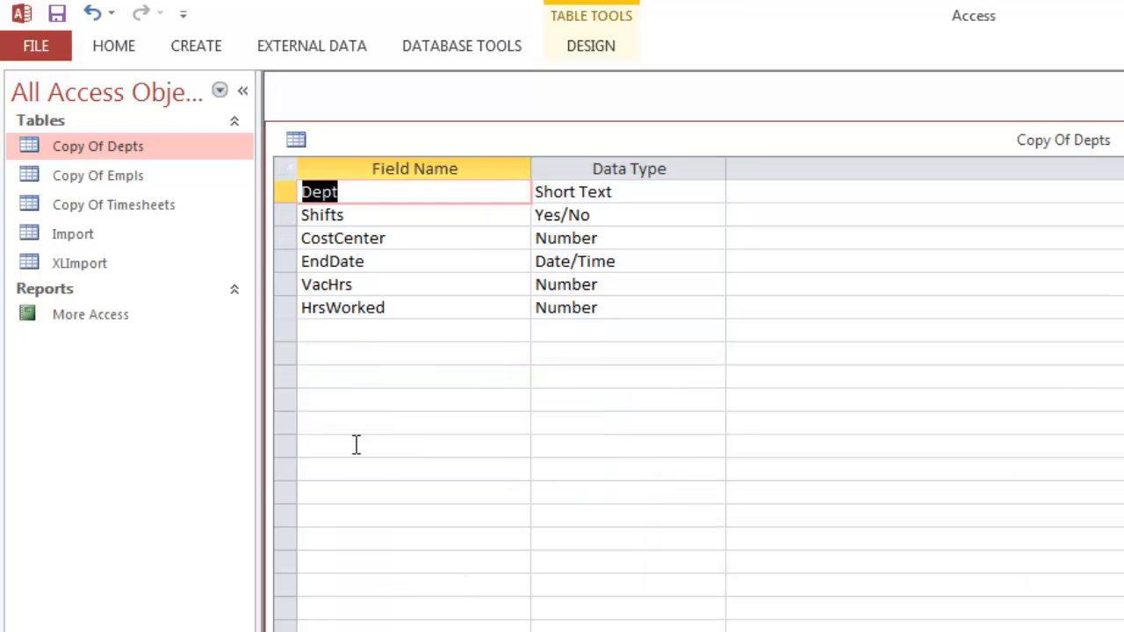
- Delete the EndDate, VacHrs and HrsWorked fields from Copy Of Depts, save the table in Datasheet view and close it
left_click_drag(287, 260, 291, 306)
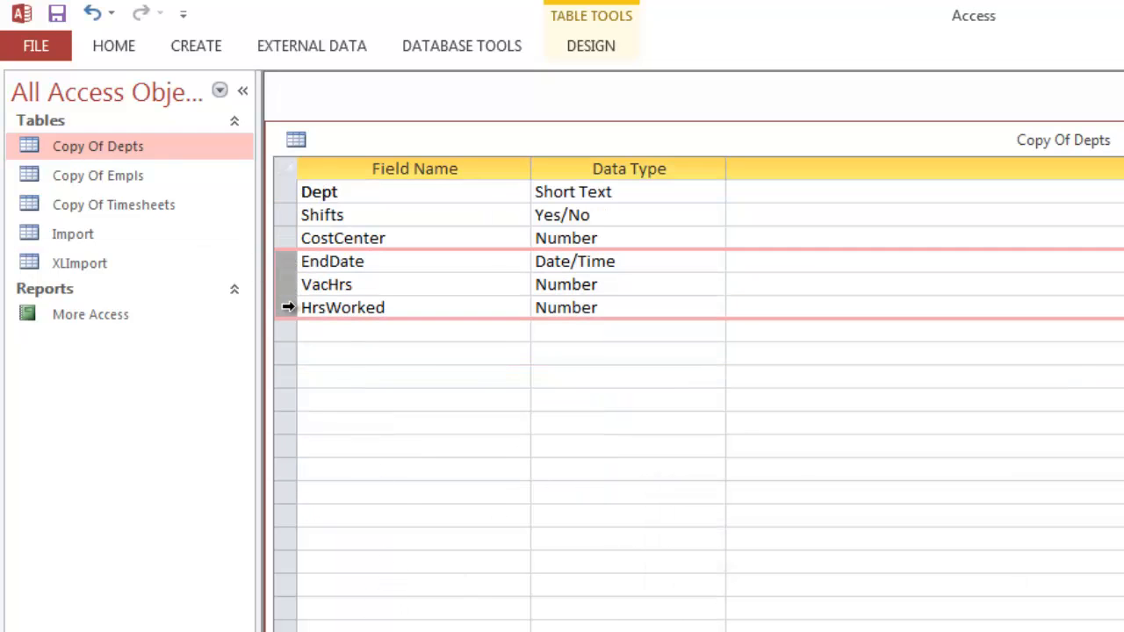
key("Delete")
left_click(937, 609)
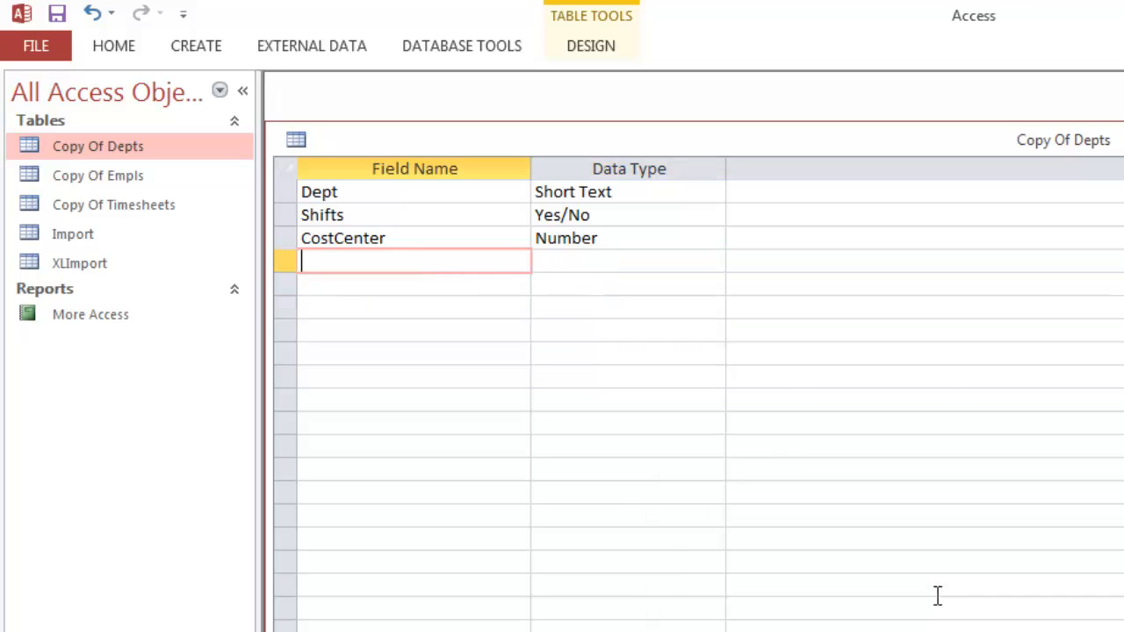
left_click(1083, 596)
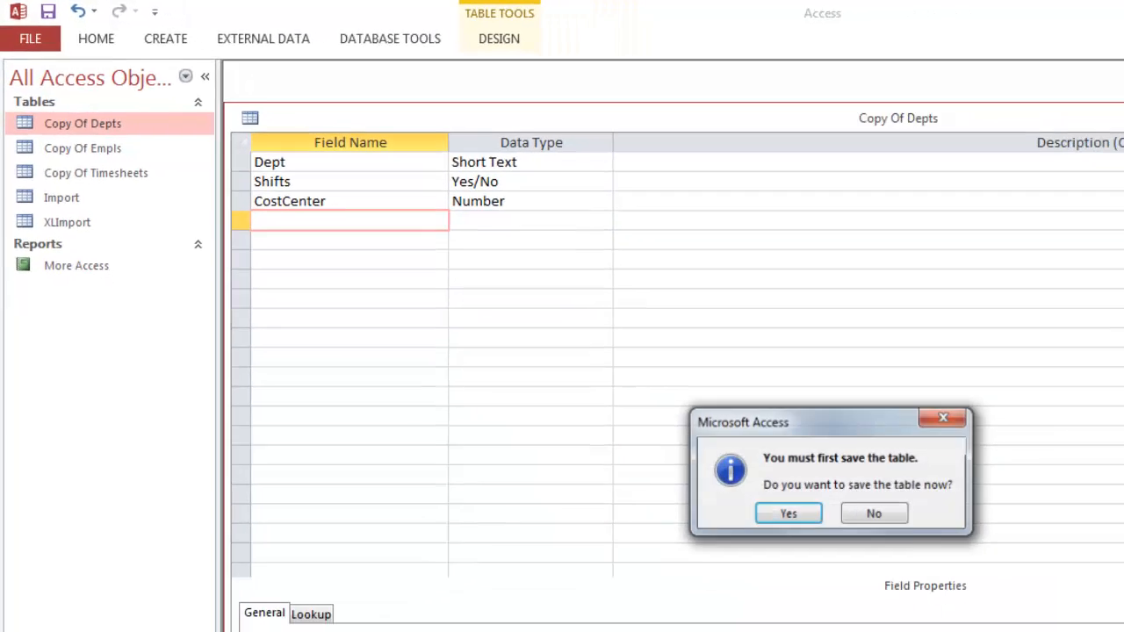
left_click(931, 609)
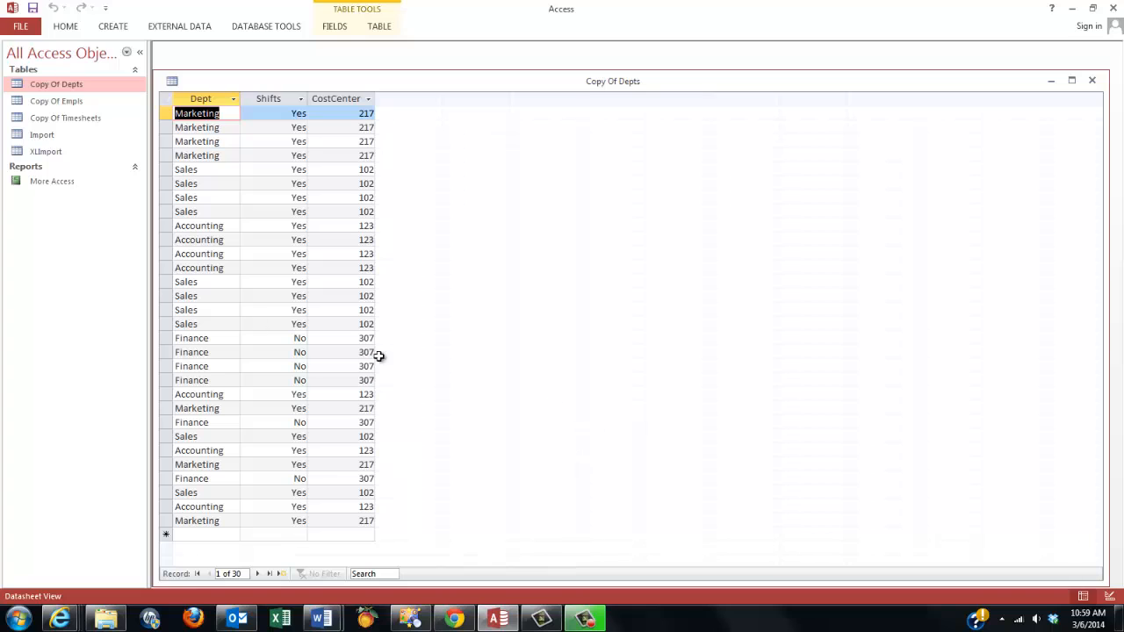
left_click(1092, 81)
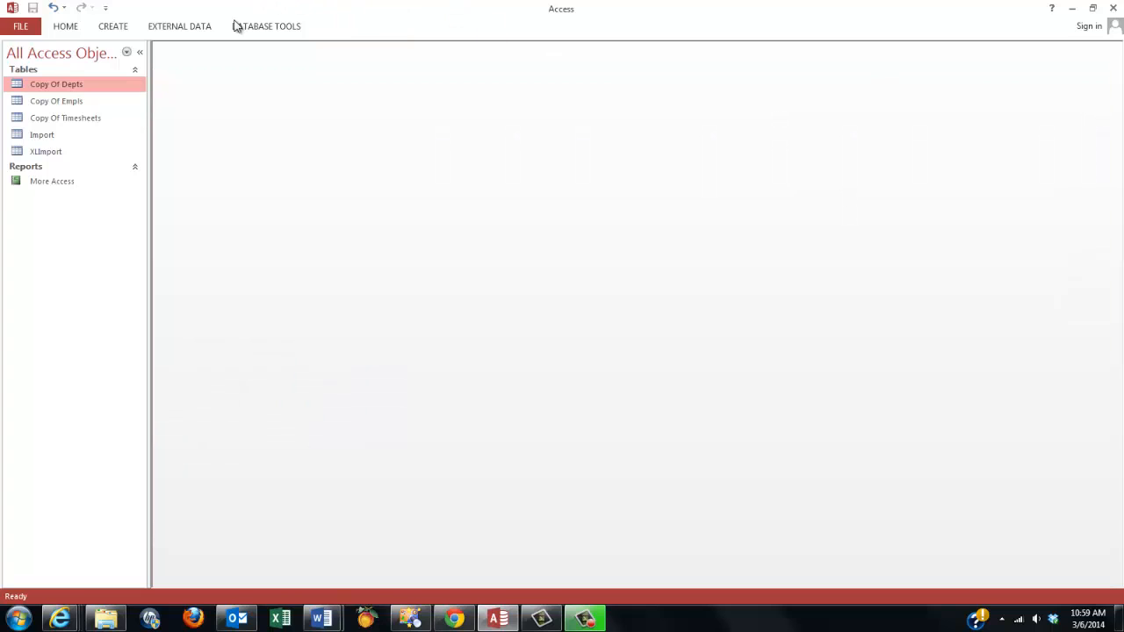
- Delete the fields Shifts through HrsWorked from Copy Of Empls in Design view, then save the table and close it
double_click(54, 102)
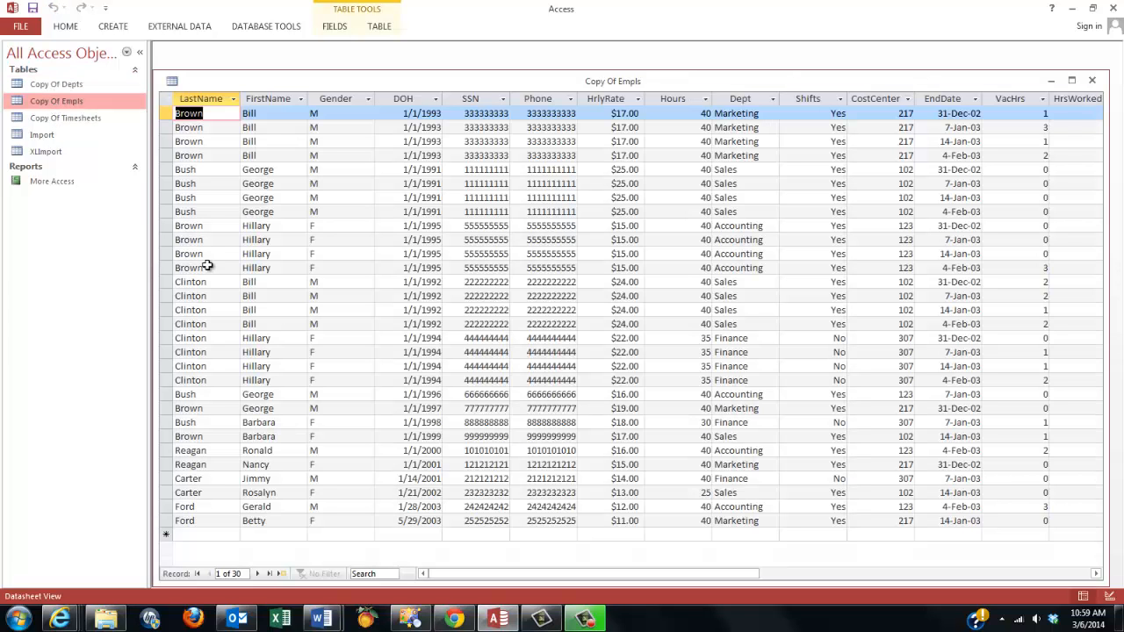
left_click(1109, 597)
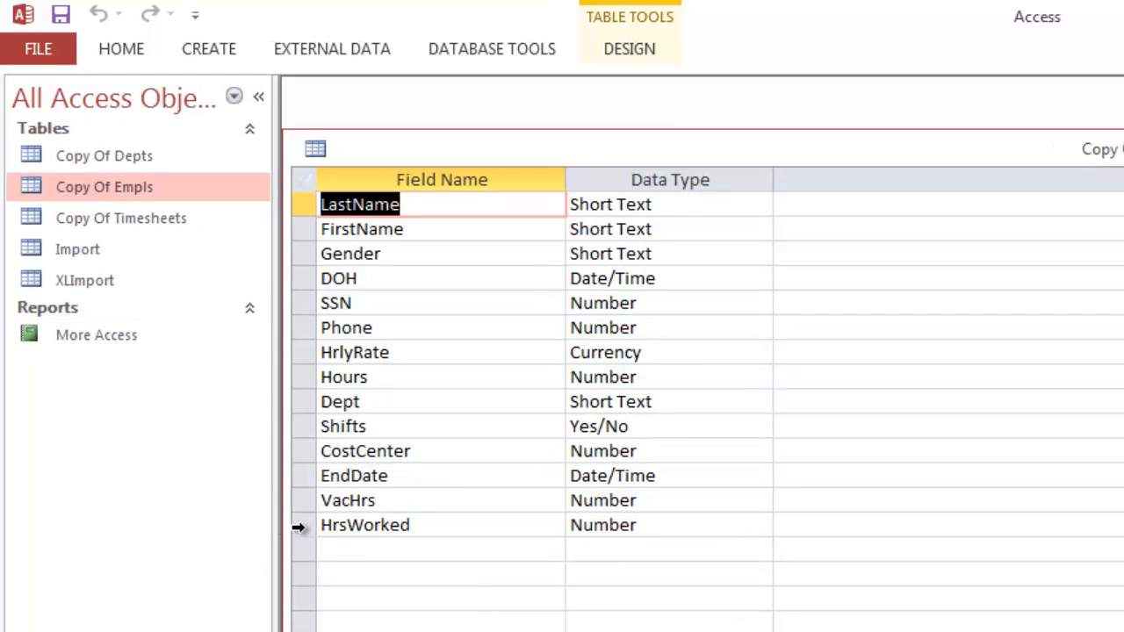
left_click_drag(299, 527, 299, 436)
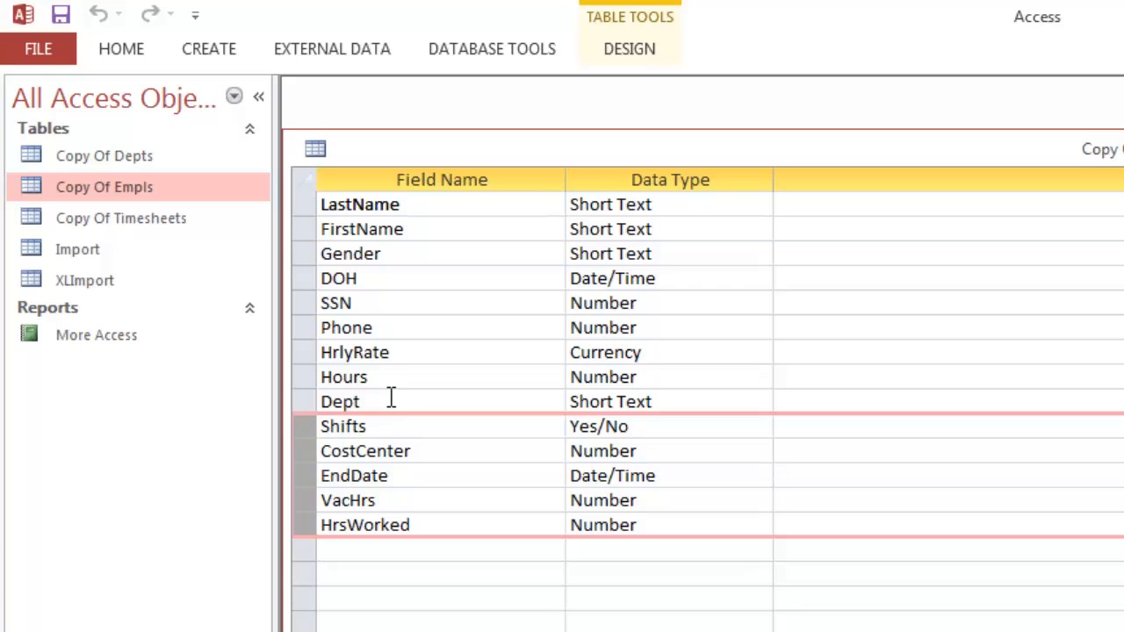
key("Delete")
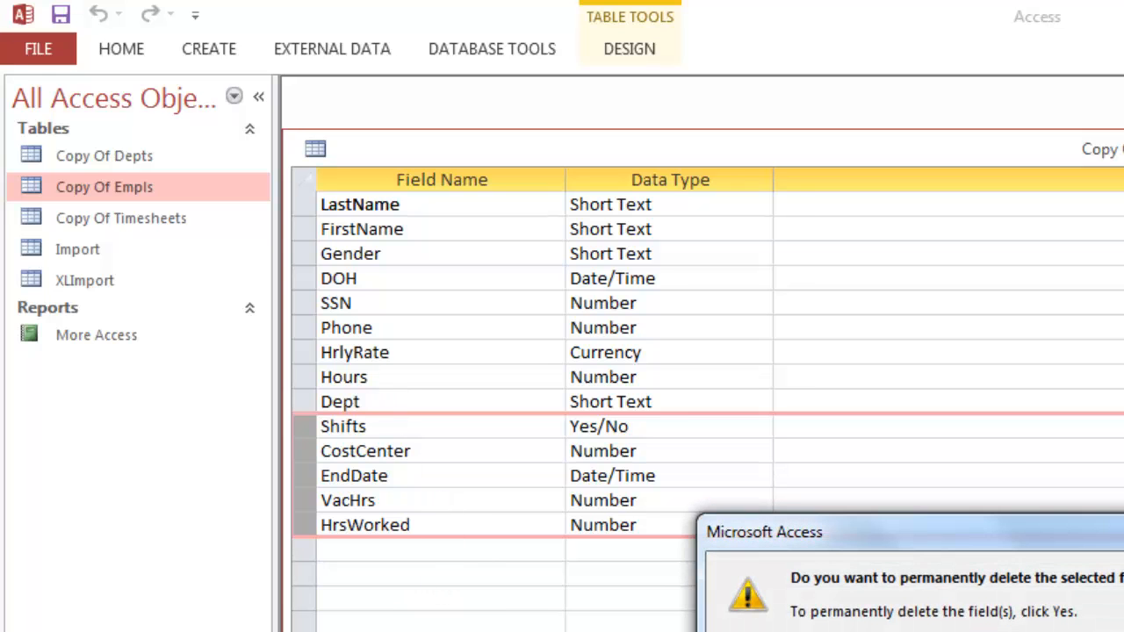
left_click(537, 361)
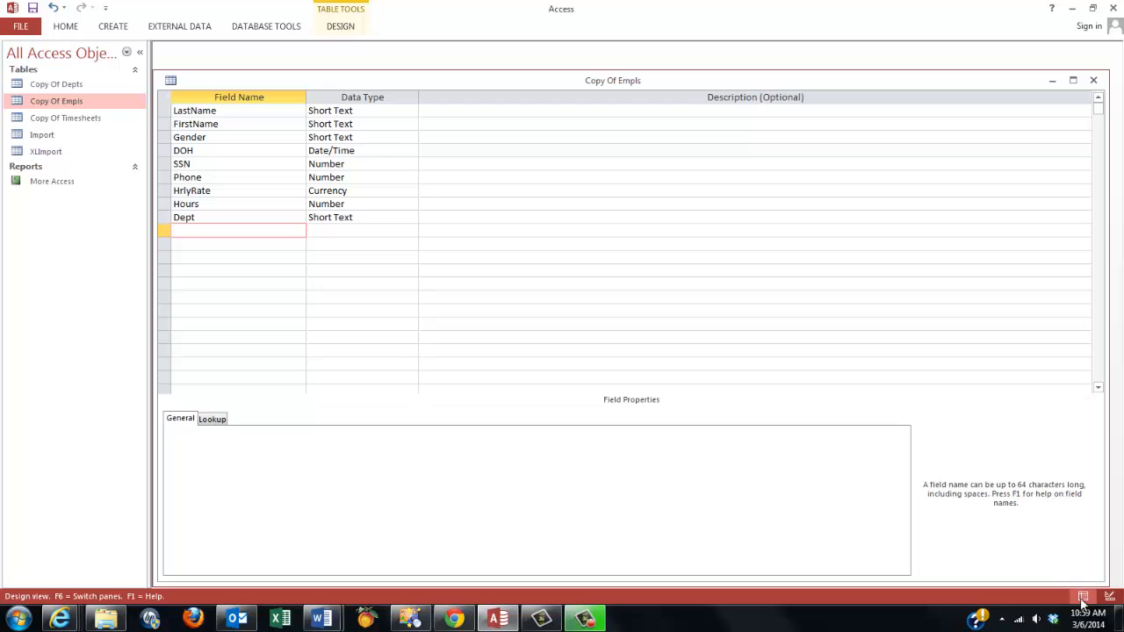
left_click(1083, 597)
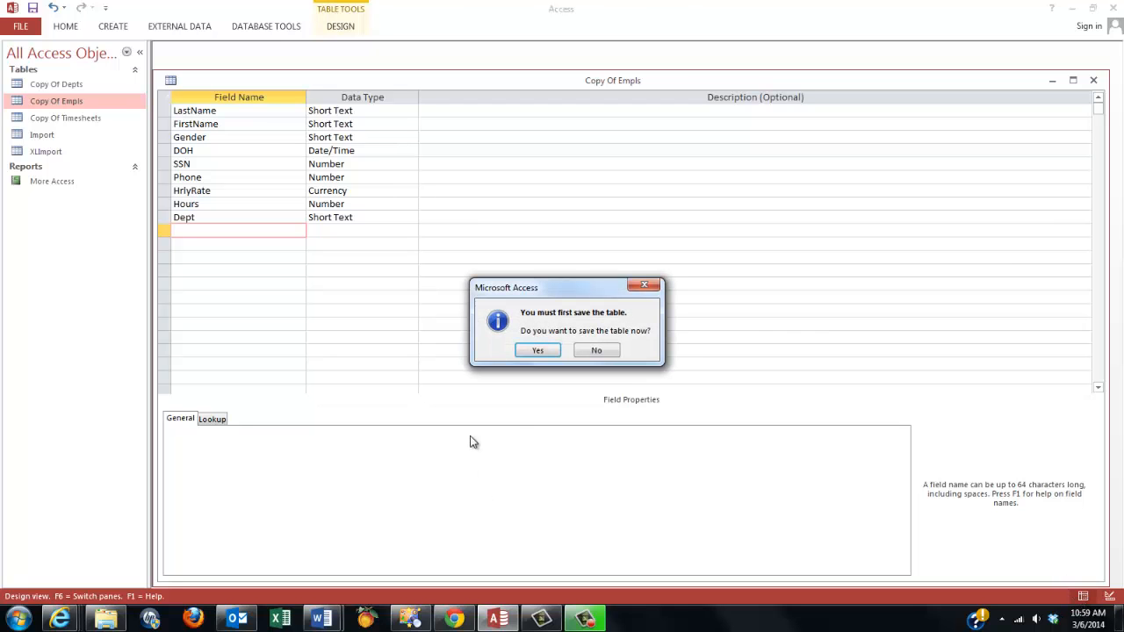
left_click(538, 352)
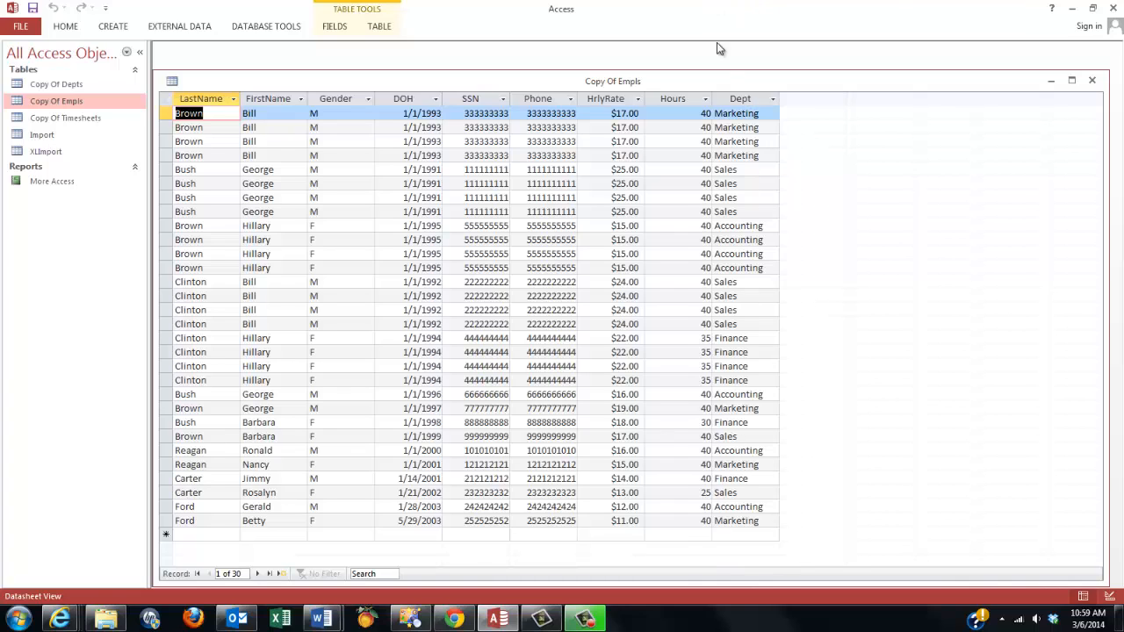
left_click(1092, 80)
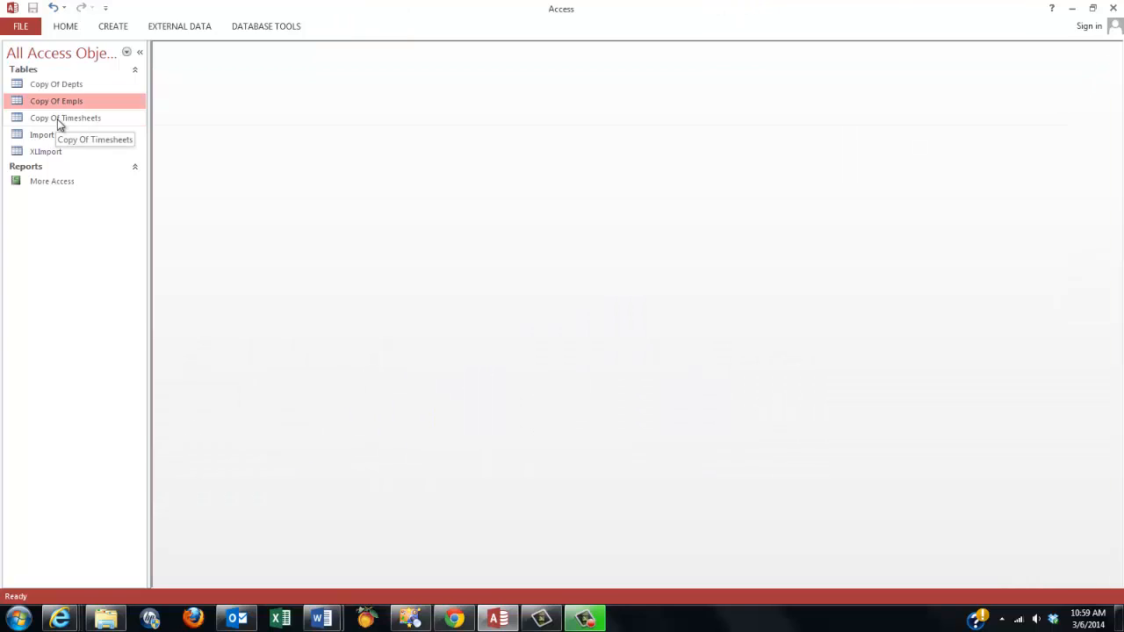
- Open the Copy Of Timesheets table in Design view and delete the fields Phone through CostCenter
left_click(57, 119)
double_click(58, 119)
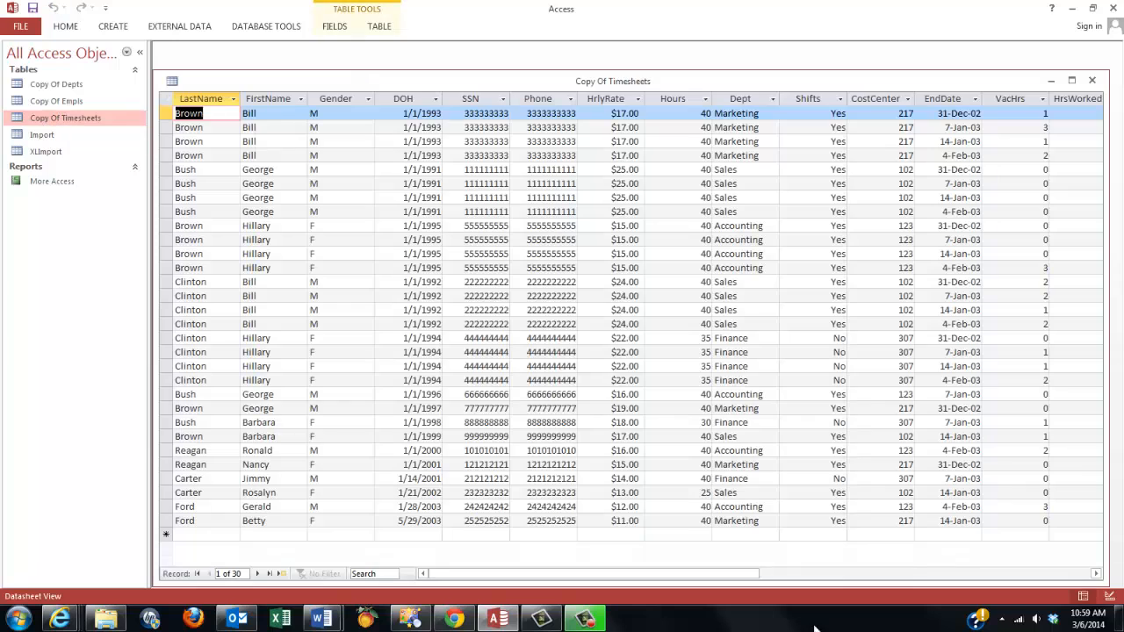
left_click(1109, 597)
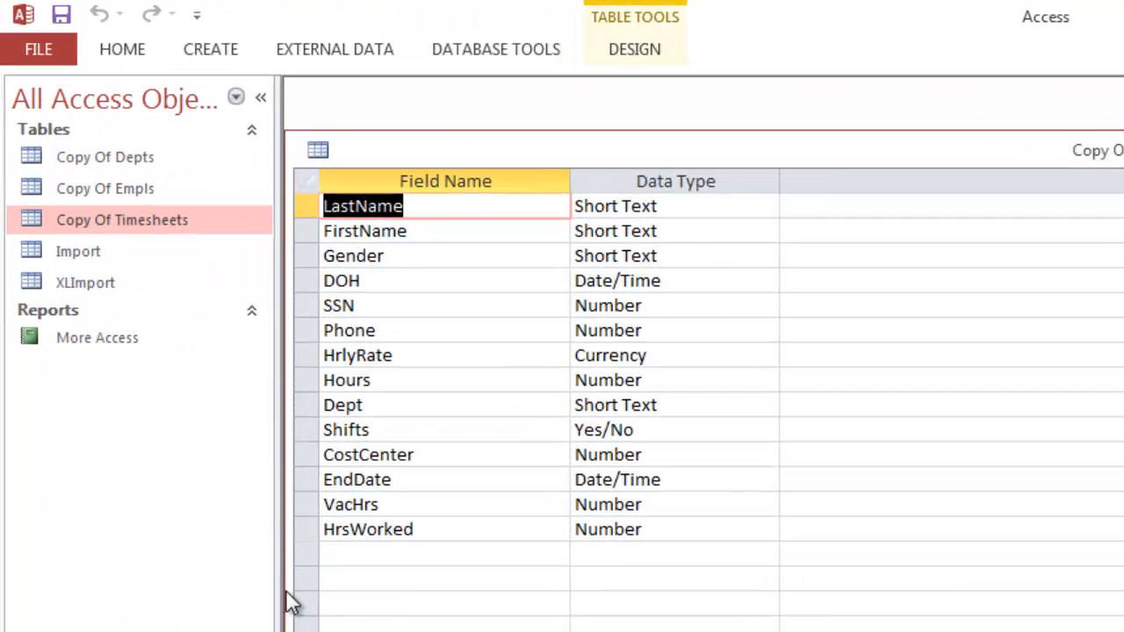
left_click_drag(301, 454, 299, 331)
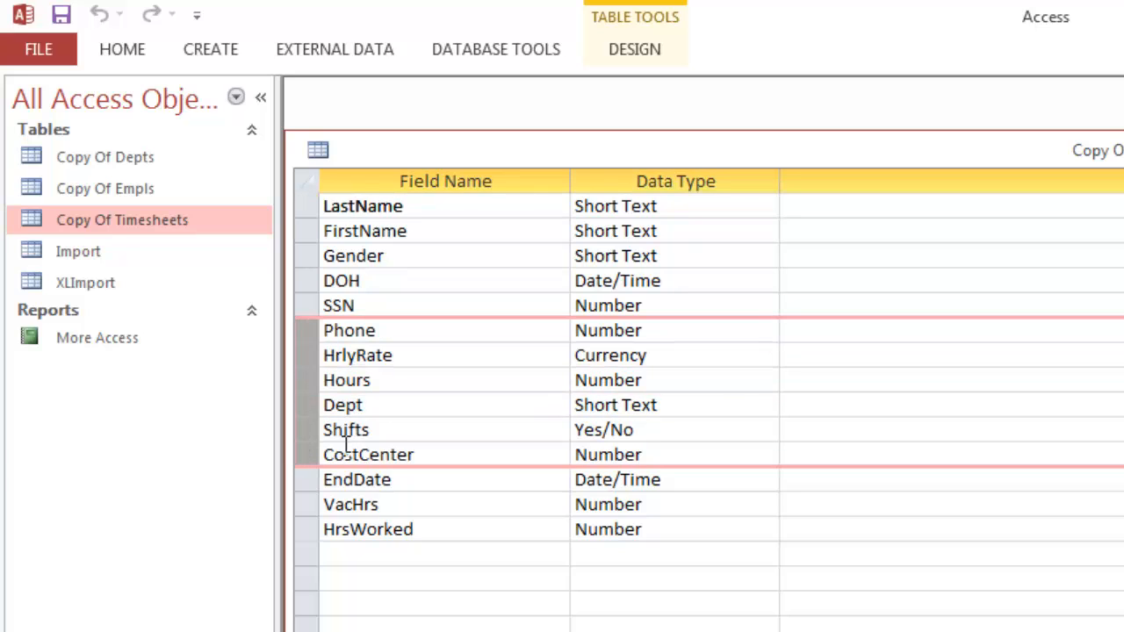
key("Delete")
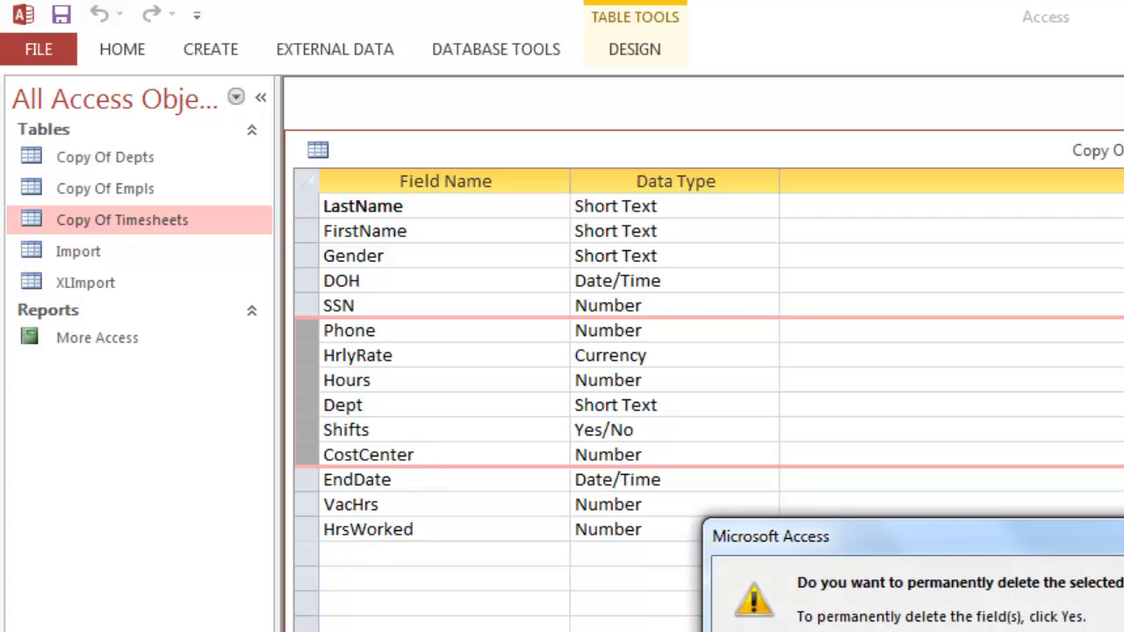
key("Return")
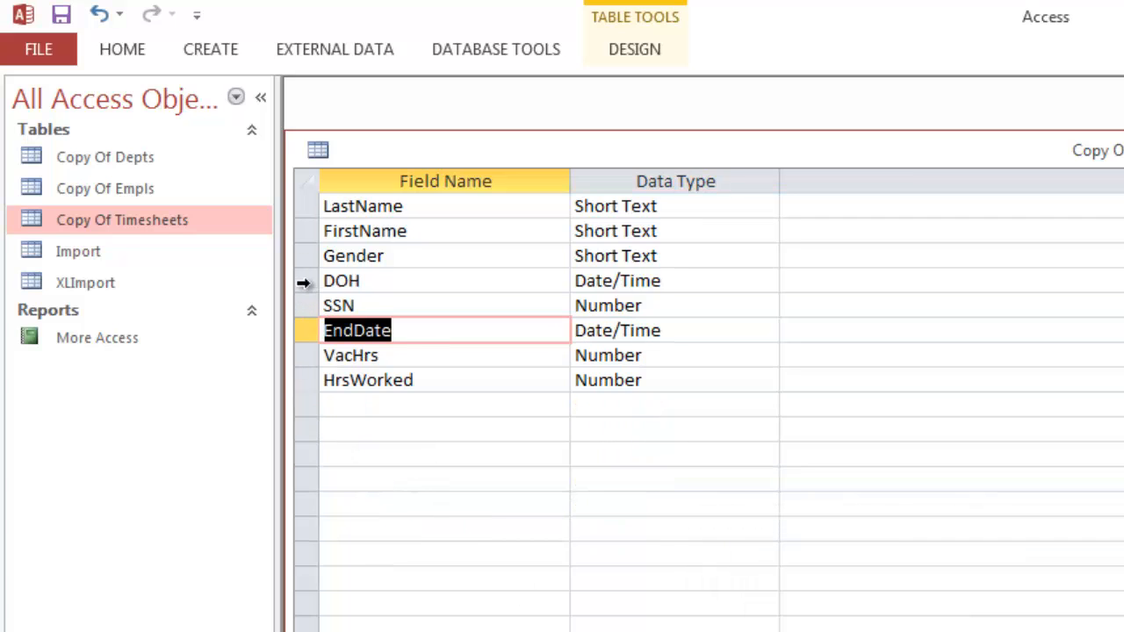
- Delete the fields LastName through DOH from Copy Of Timesheets, save the table in Datasheet view and close it
left_click_drag(303, 283, 286, 214)
key("Delete")
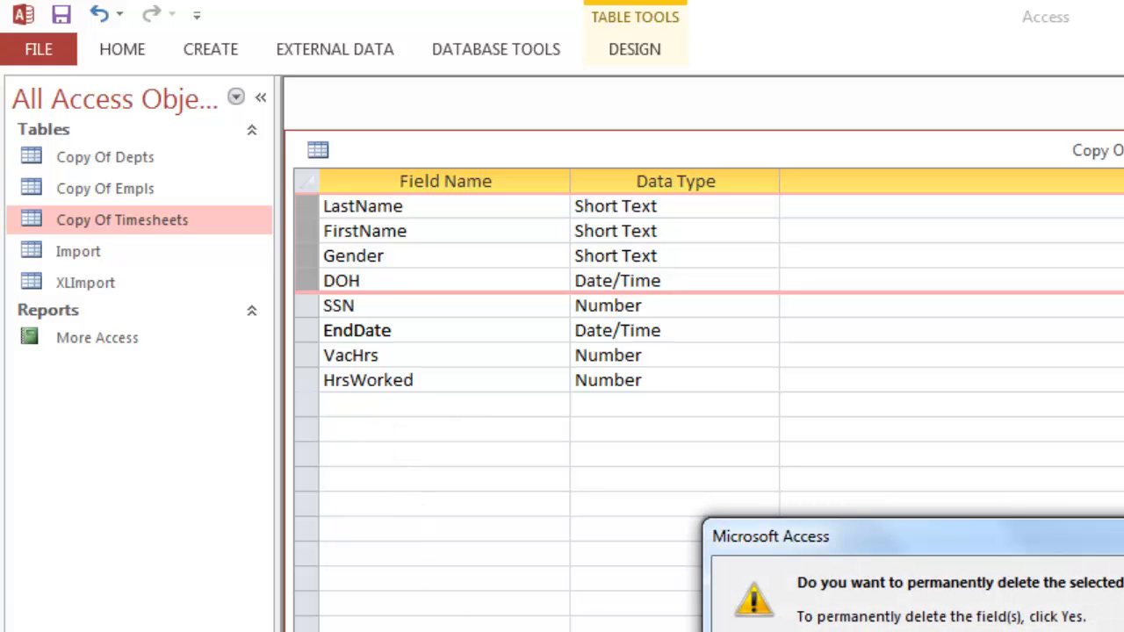
key("Return")
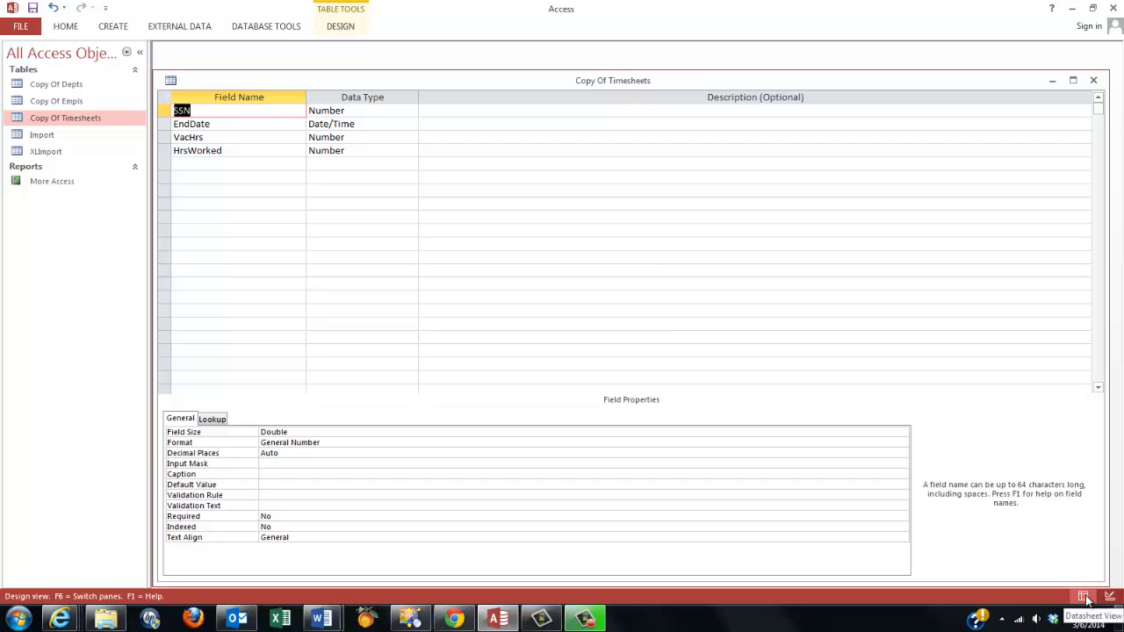
left_click(1085, 597)
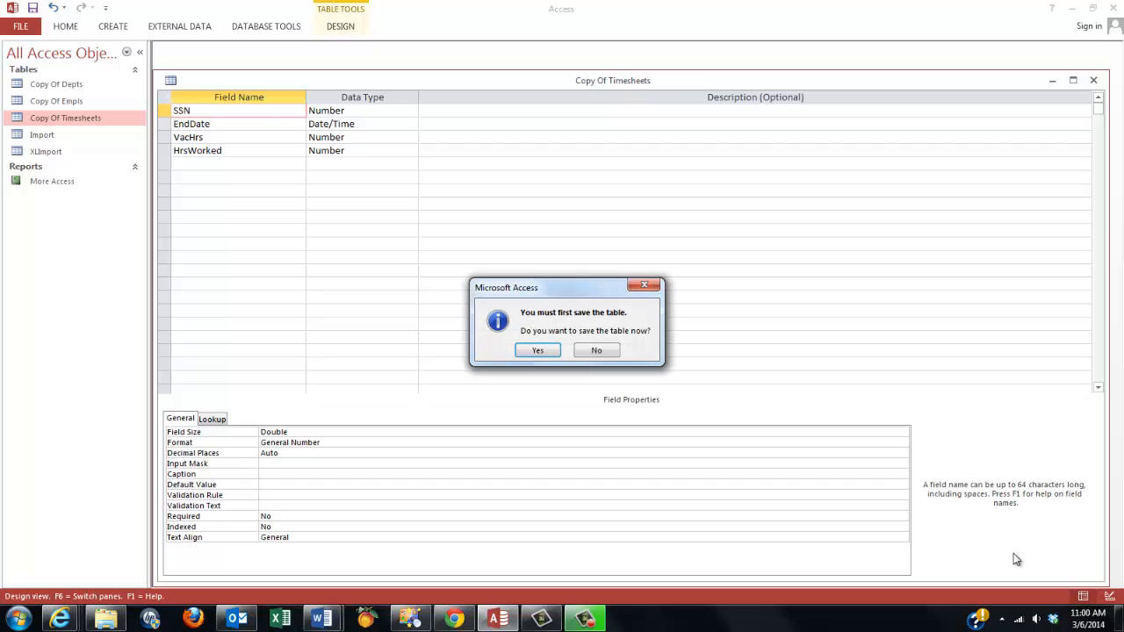
left_click(535, 350)
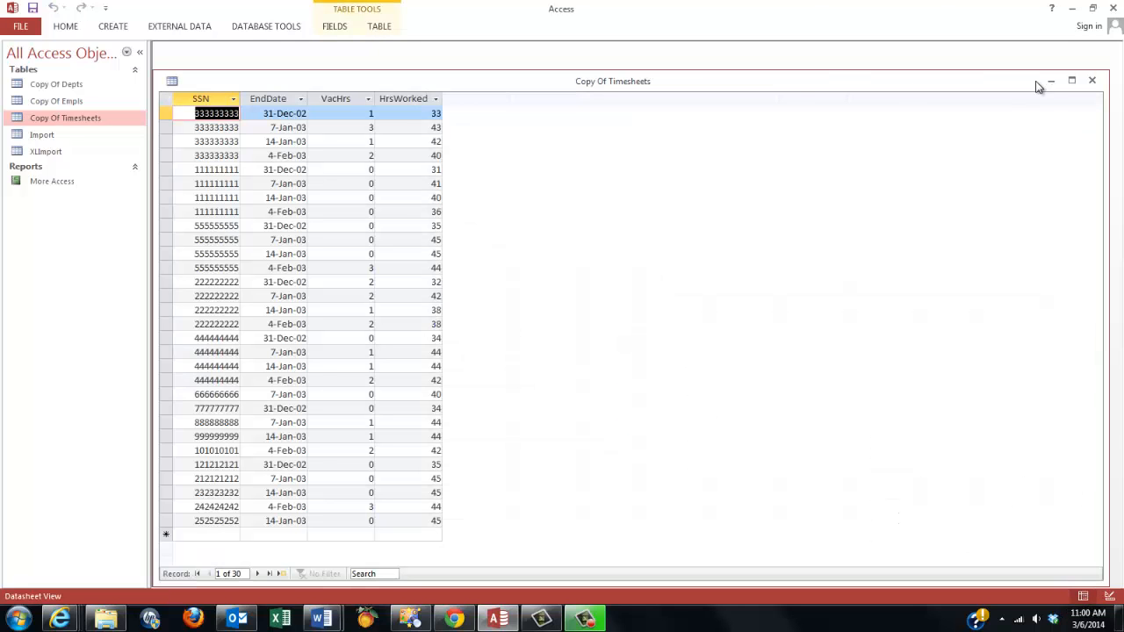
left_click(1092, 82)
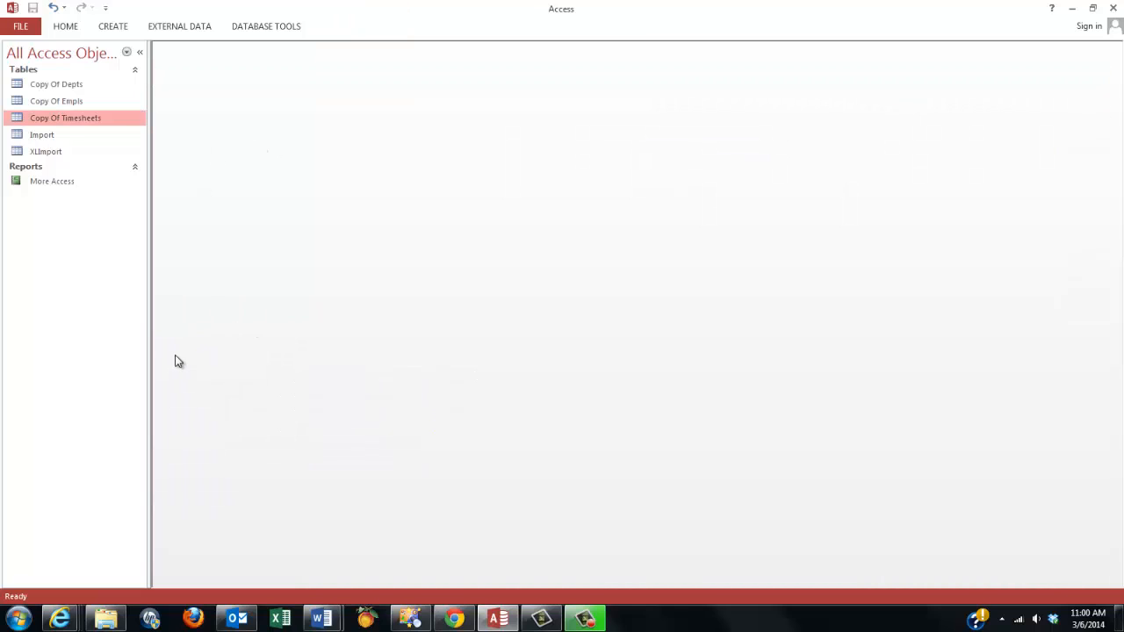
- Create a new query in Design view based on the Copy Of Depts table
left_click(117, 32)
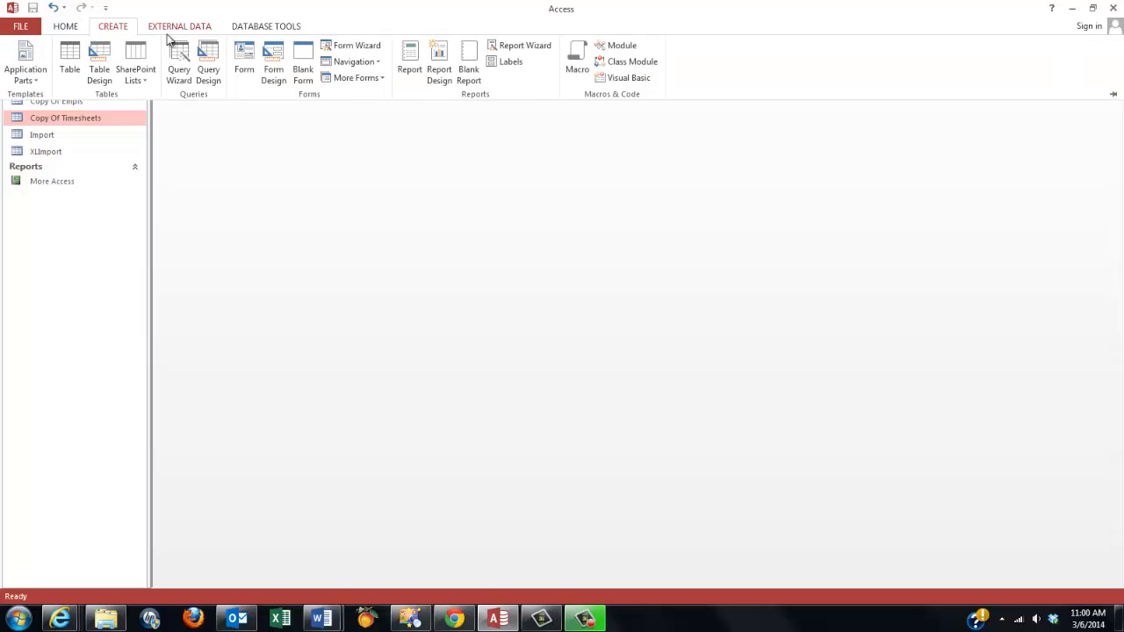
left_click(209, 66)
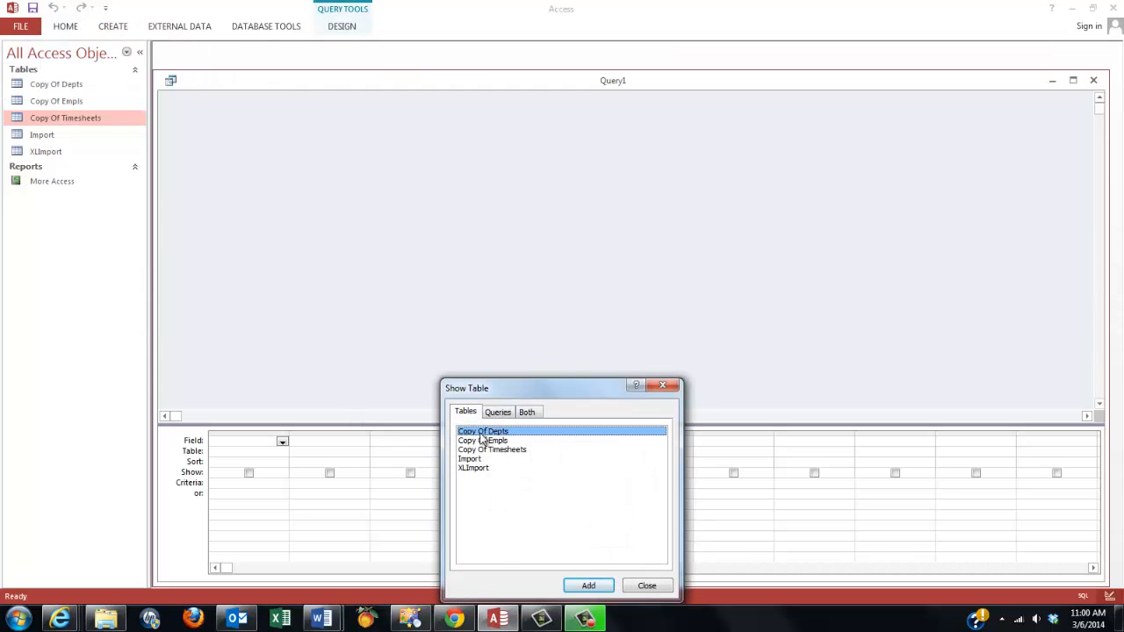
double_click(476, 434)
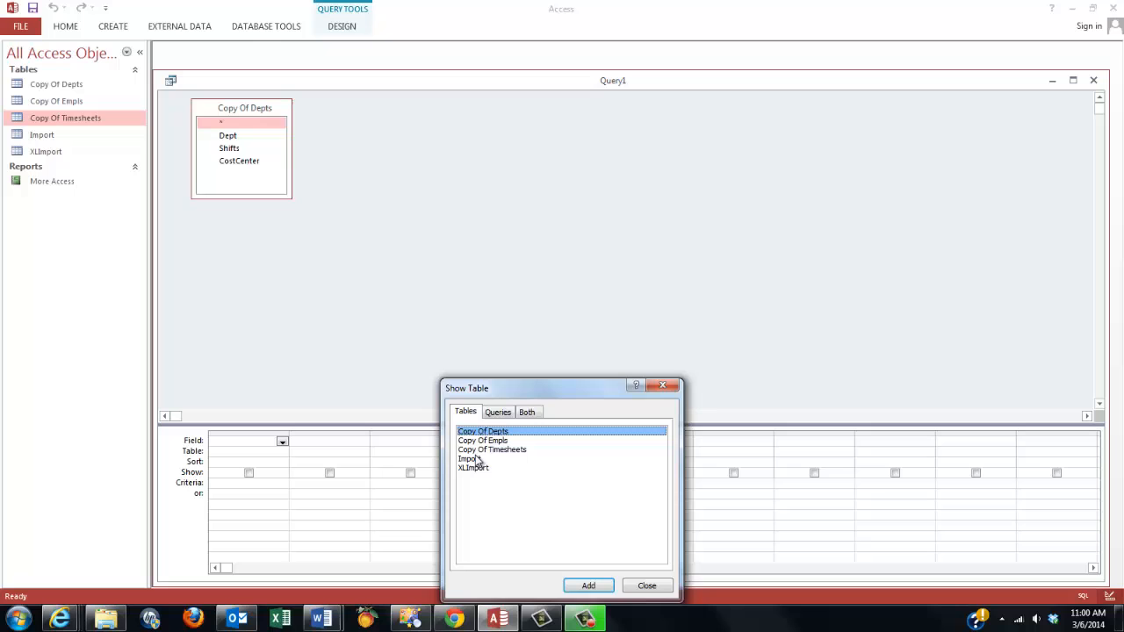
left_click(645, 586)
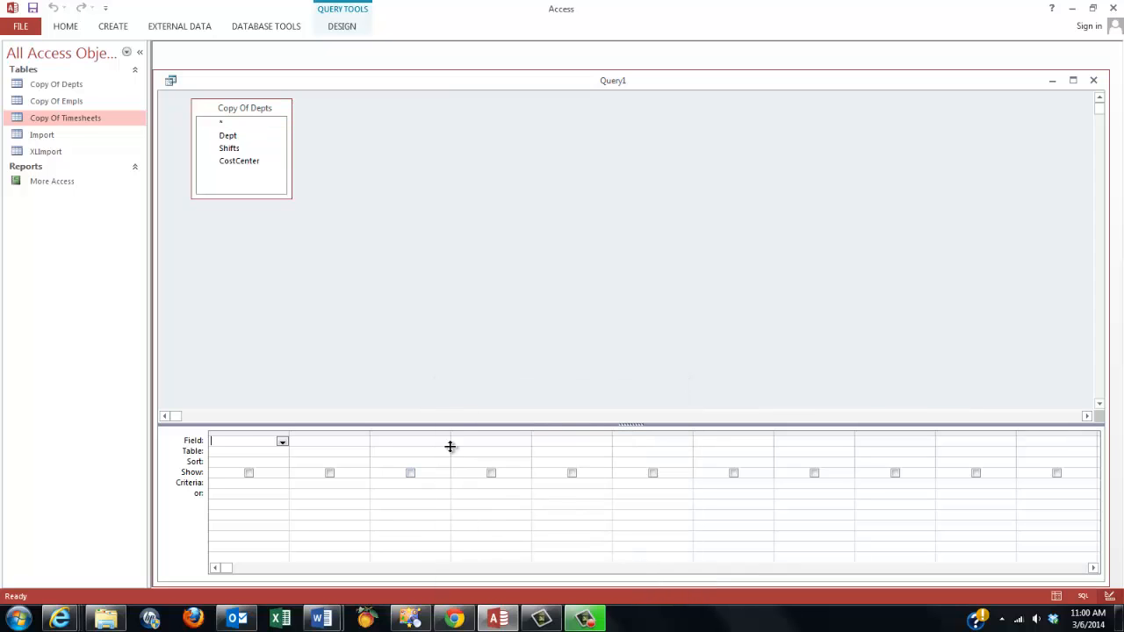
- Add the Dept, Shifts and CostCenter fields to the query, preview its records in Datasheet view and return to Design view
double_click(230, 137)
double_click(231, 150)
double_click(234, 162)
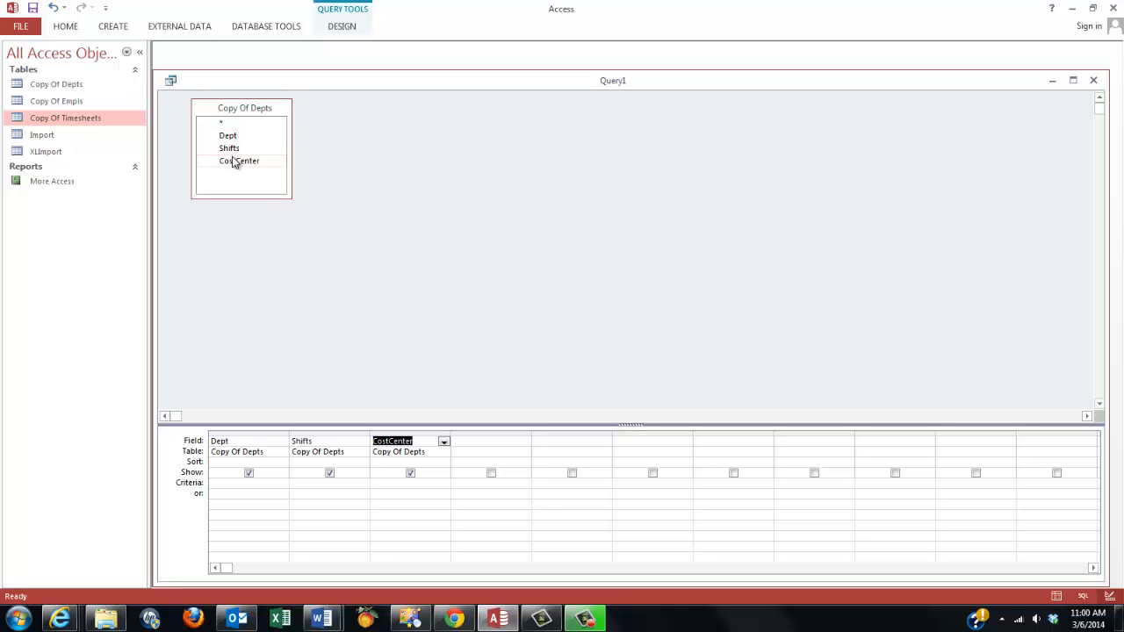
left_click(1056, 597)
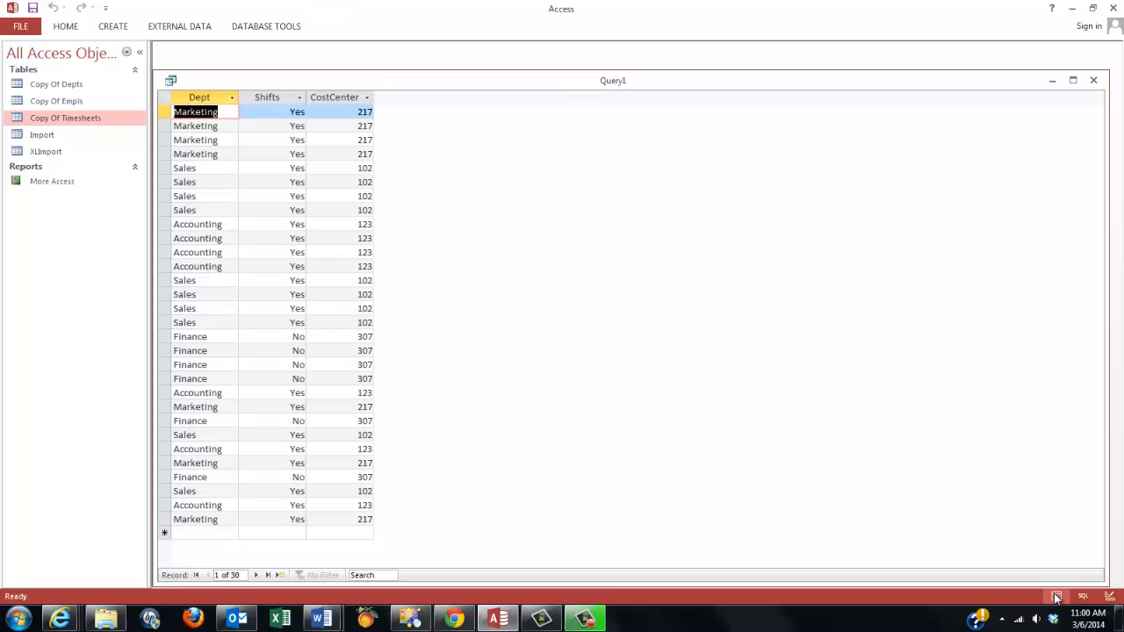
left_click(1111, 597)
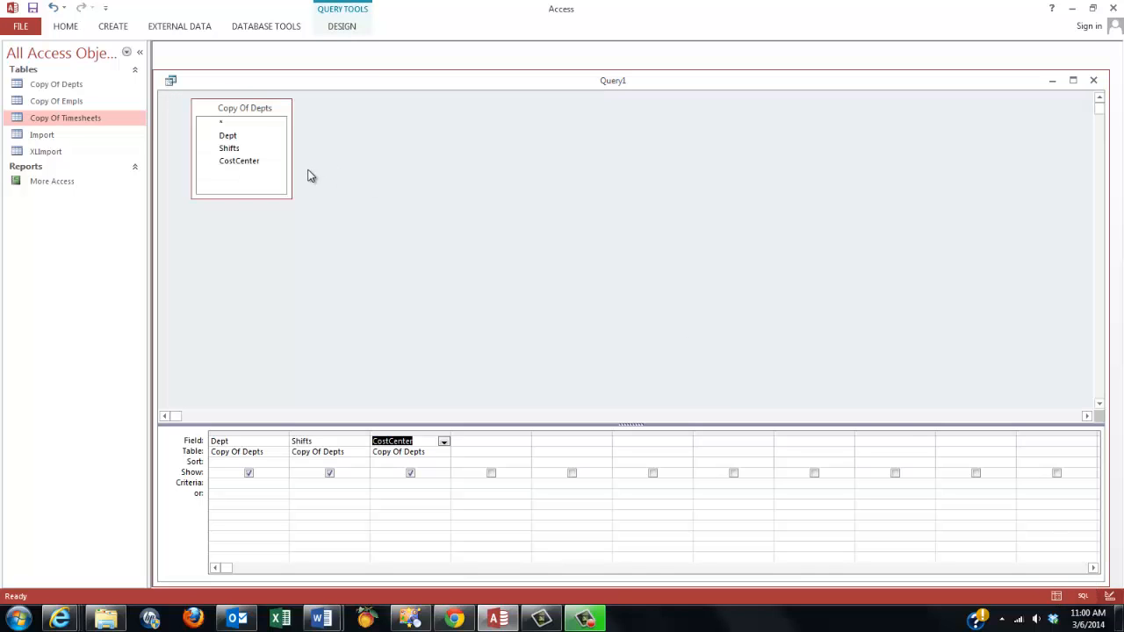
- Turn on Totals to group the query by Dept, Shifts and CostCenter, check the records and return to Design view
left_click(340, 28)
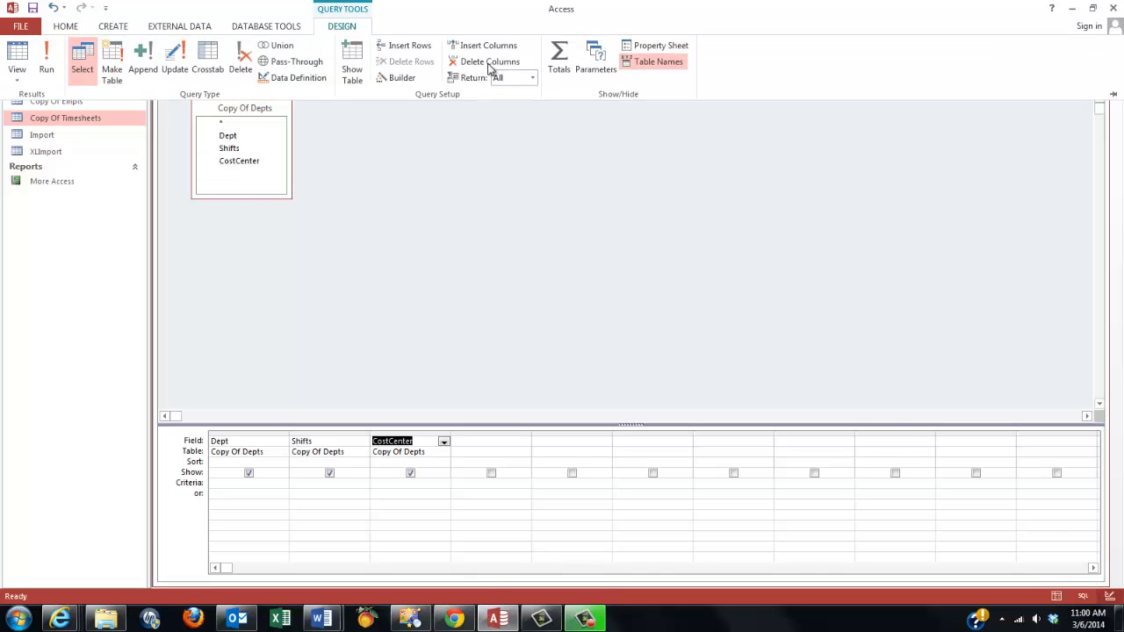
left_click(558, 62)
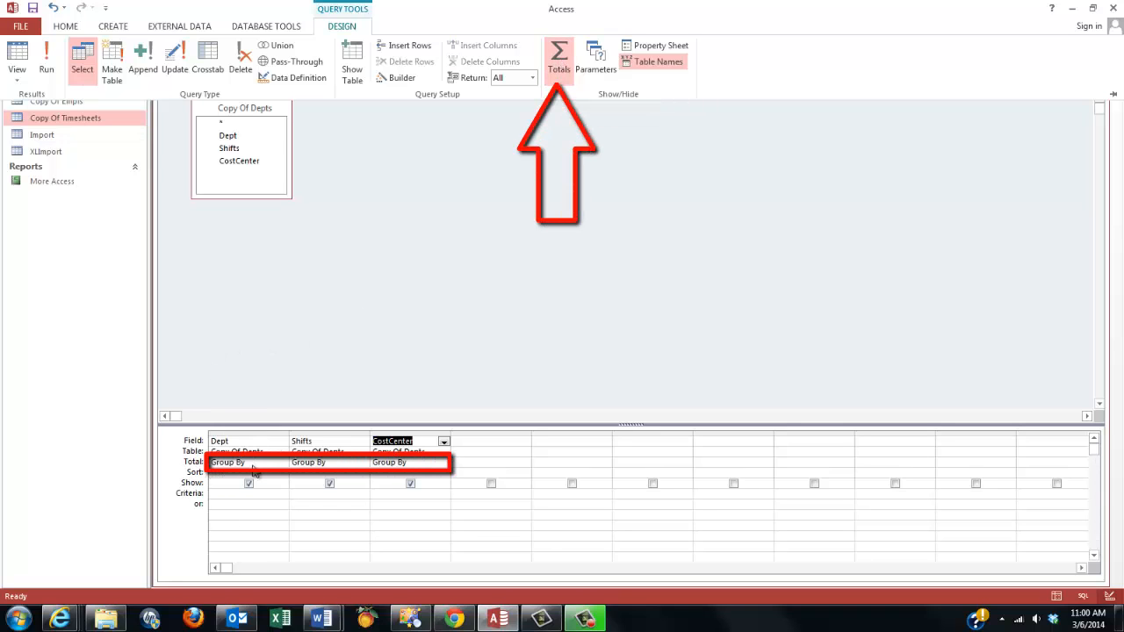
left_click(1056, 597)
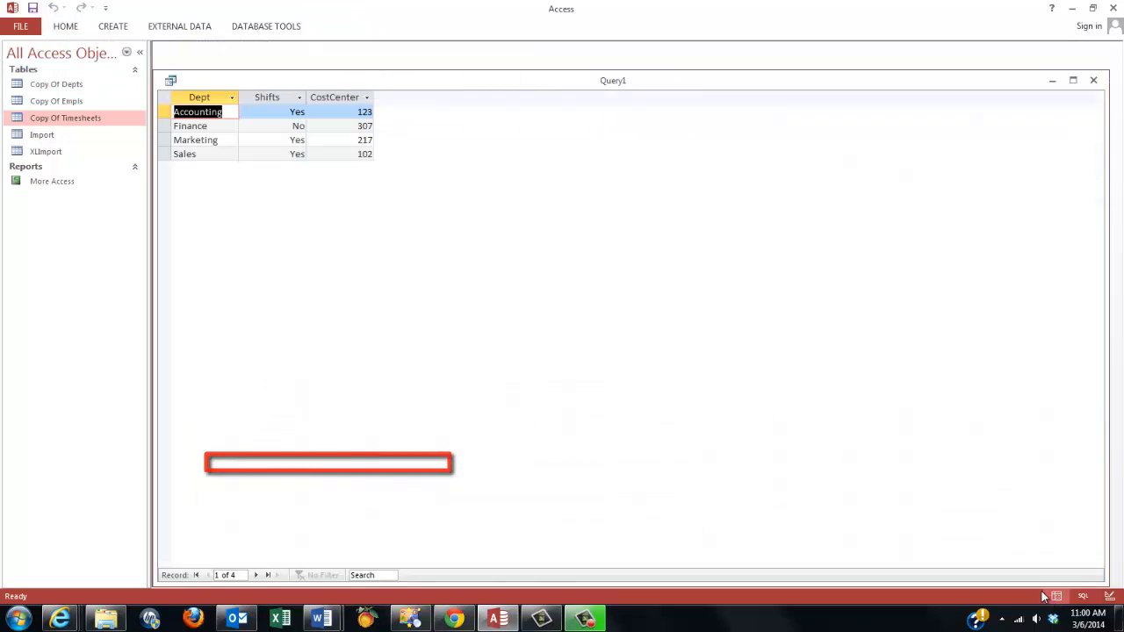
left_click(1109, 597)
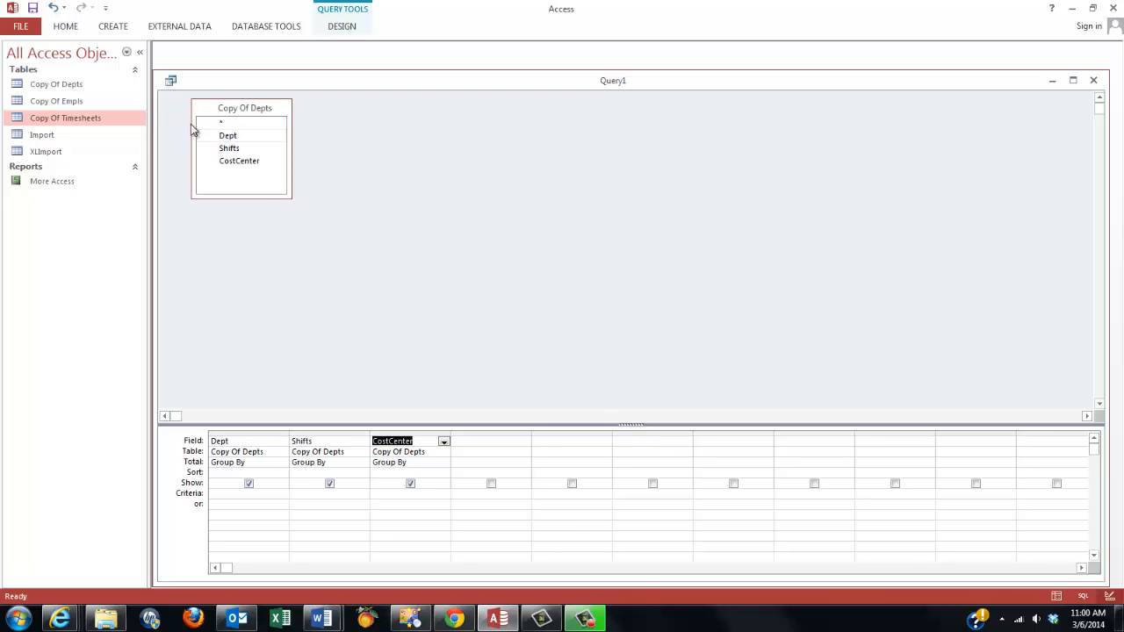
left_click(341, 28)
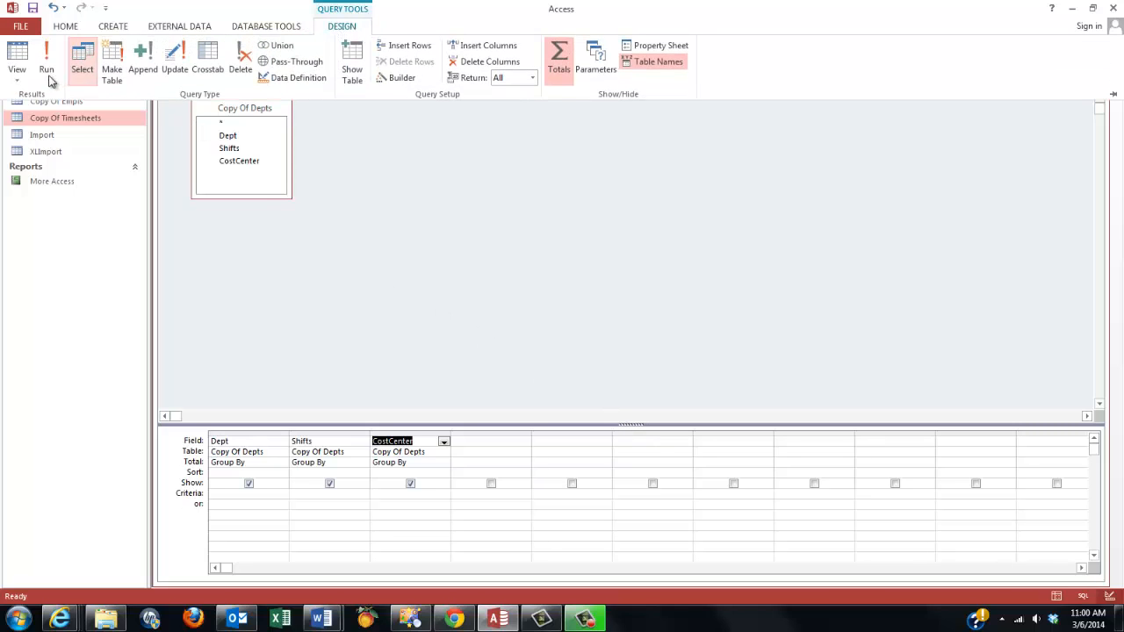
- Convert the grouped query to a make-table query that creates tblDepts in the current database, and run it
left_click(113, 71)
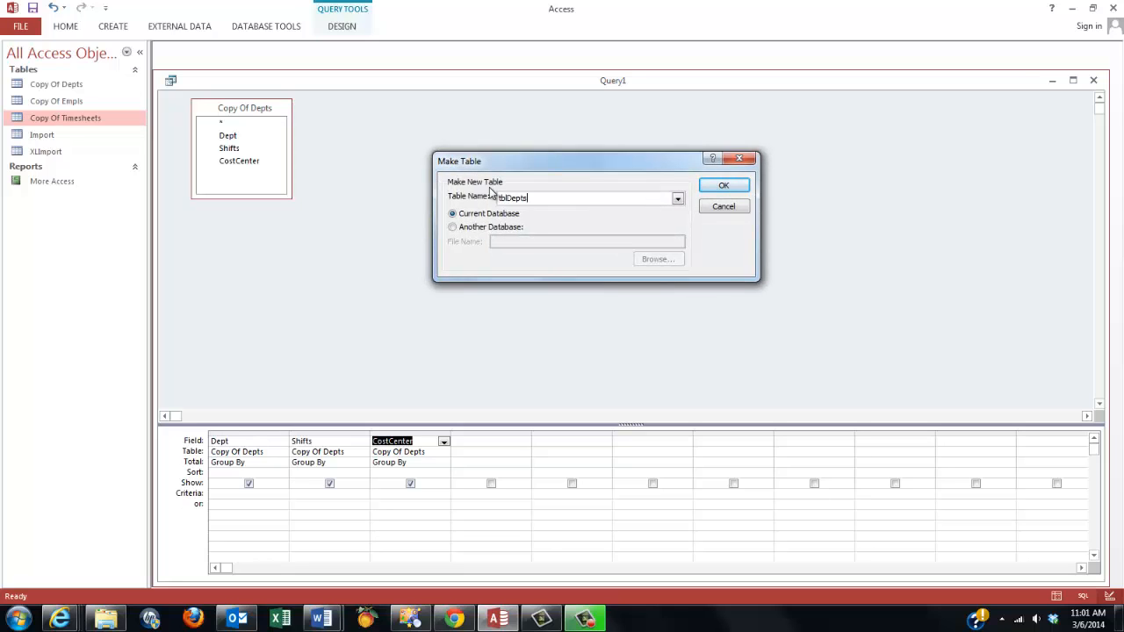
left_click(720, 185)
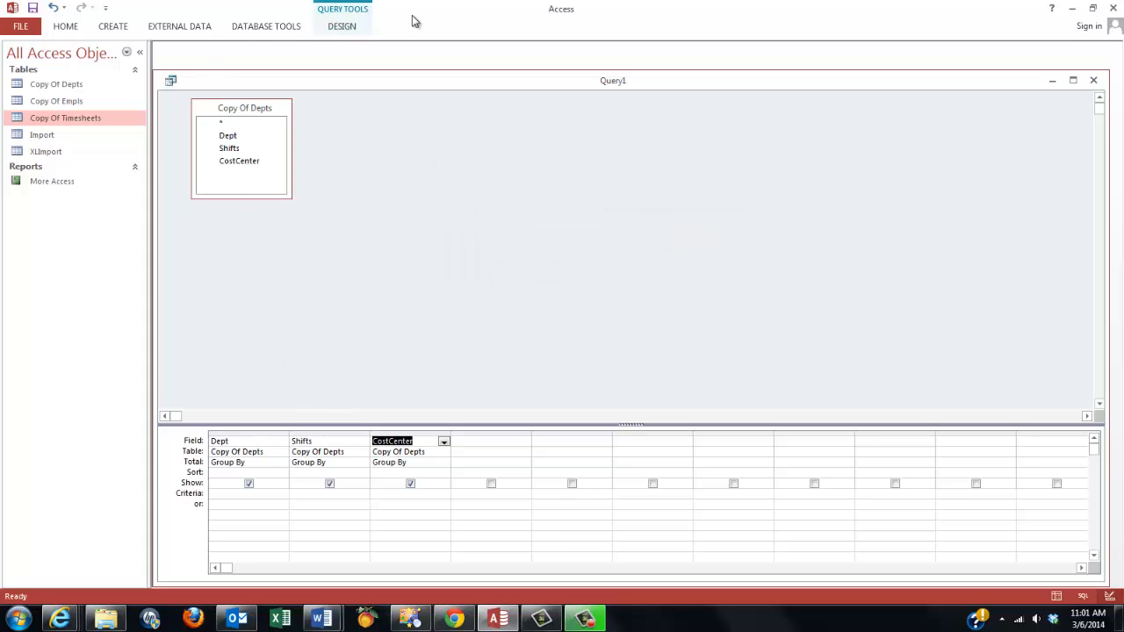
left_click(342, 26)
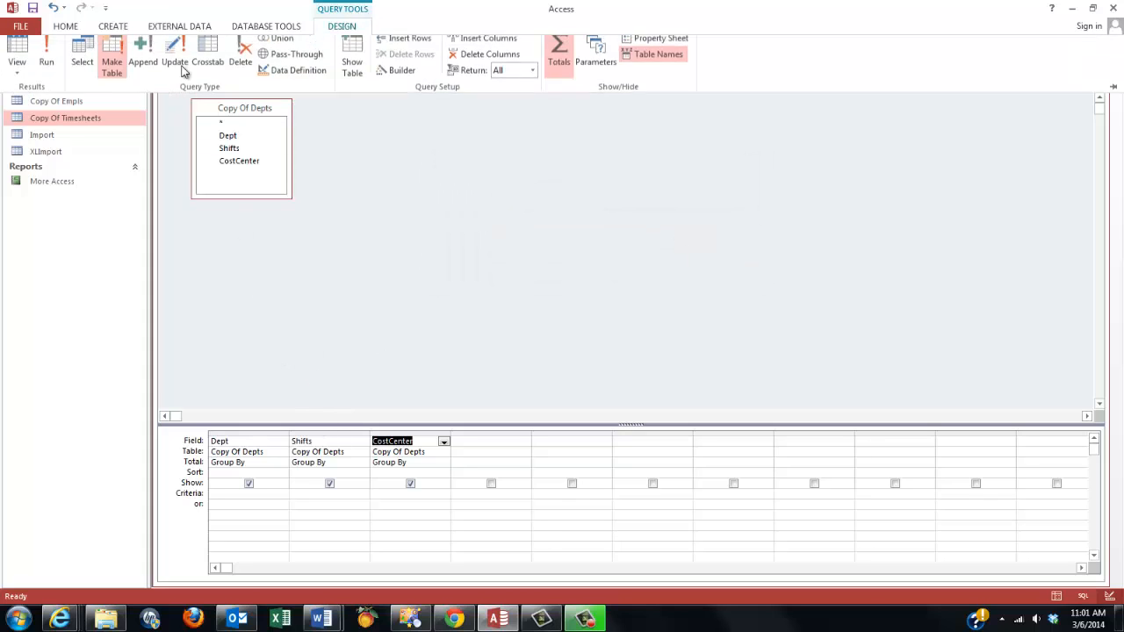
left_click(47, 58)
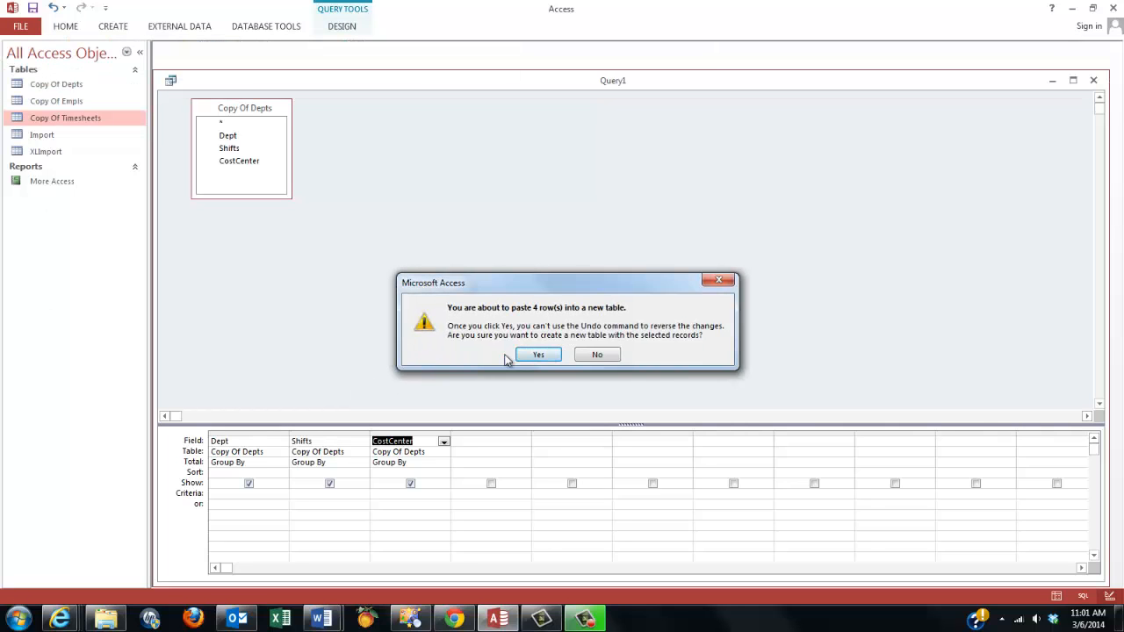
left_click(544, 356)
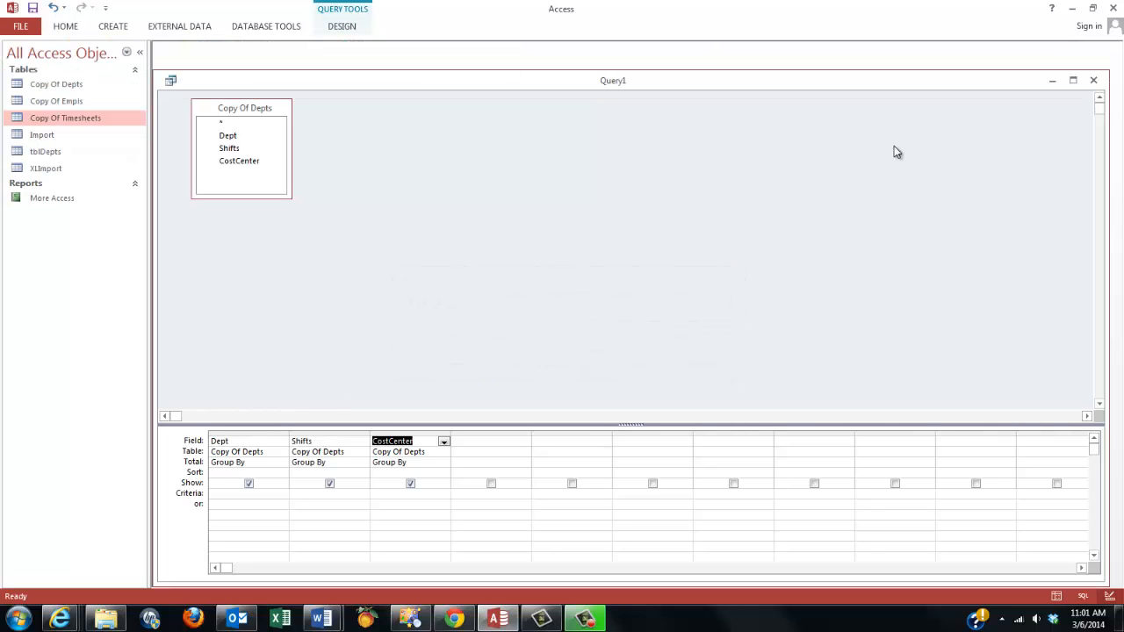
- Close the query without saving it, check the records in the tblDepts table and close the table
left_click(1093, 81)
left_click(567, 349)
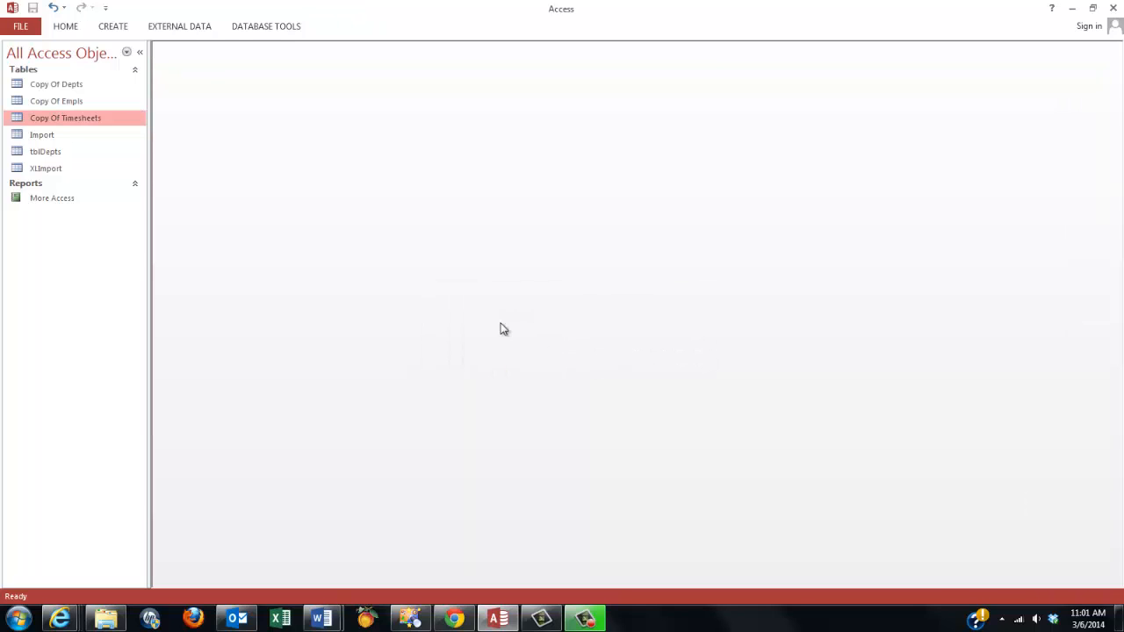
double_click(40, 153)
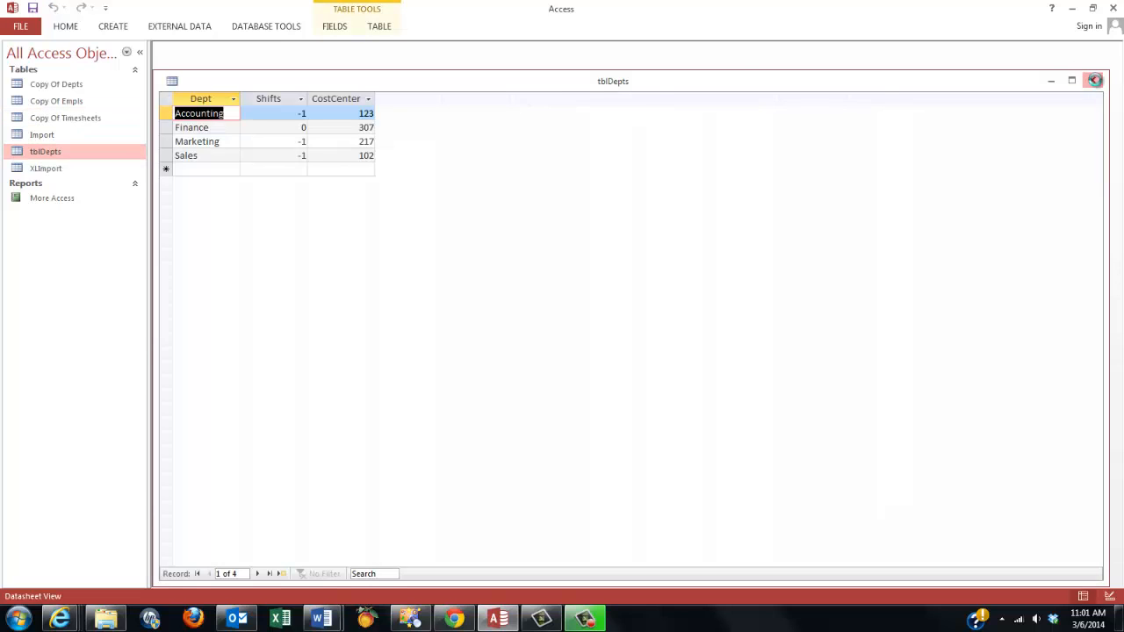
left_click(1093, 81)
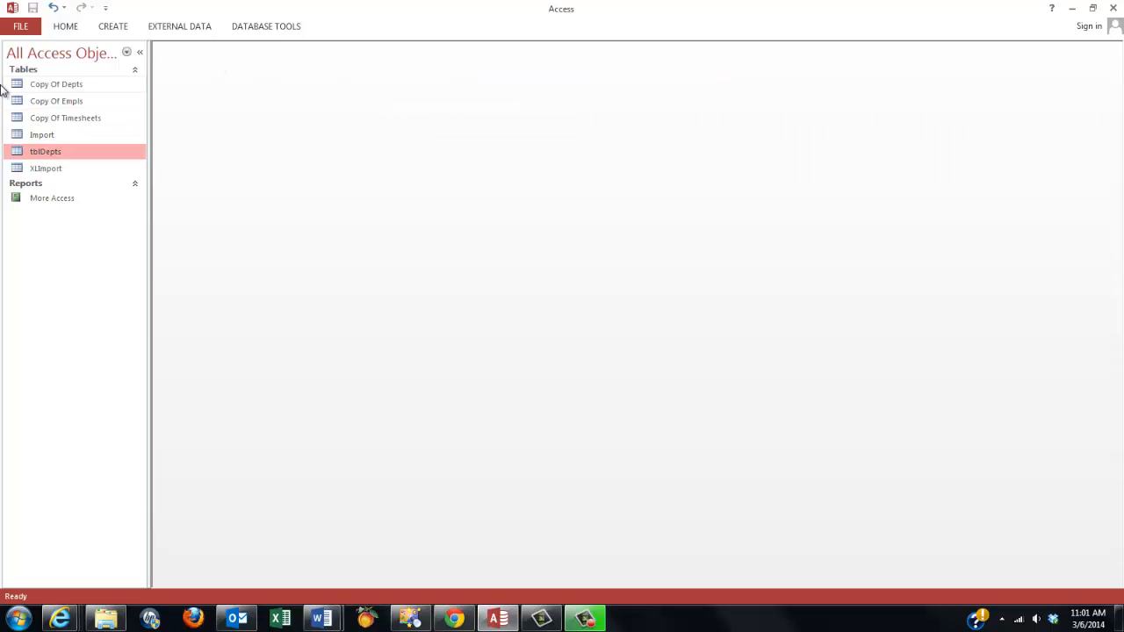
- Create a new query in Design view based on the Copy Of Empls table
left_click(113, 27)
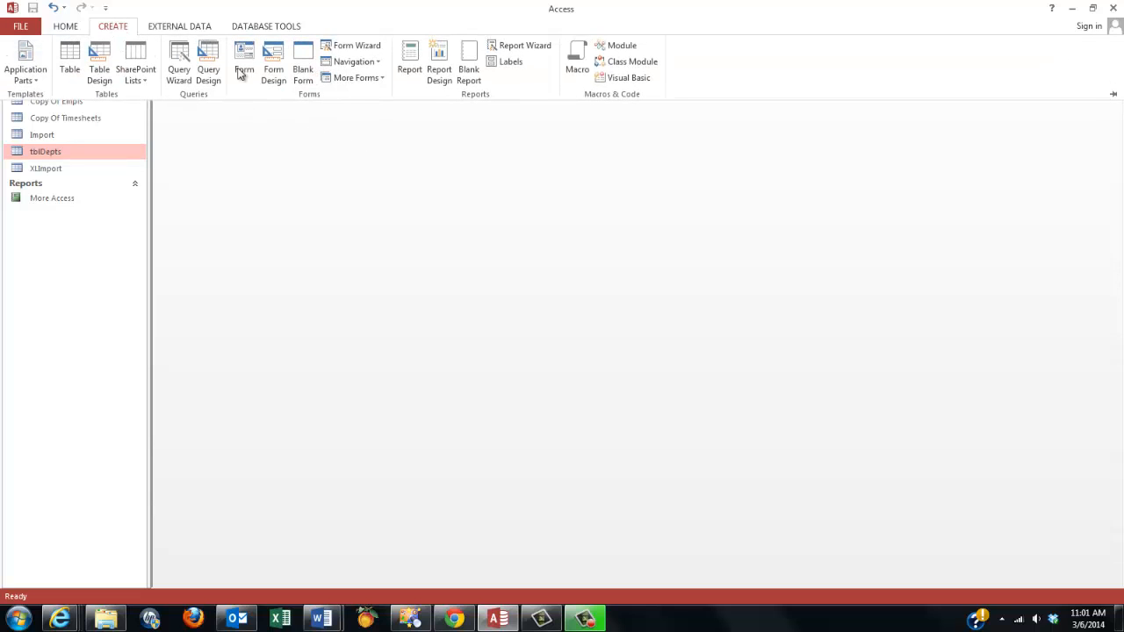
left_click(209, 66)
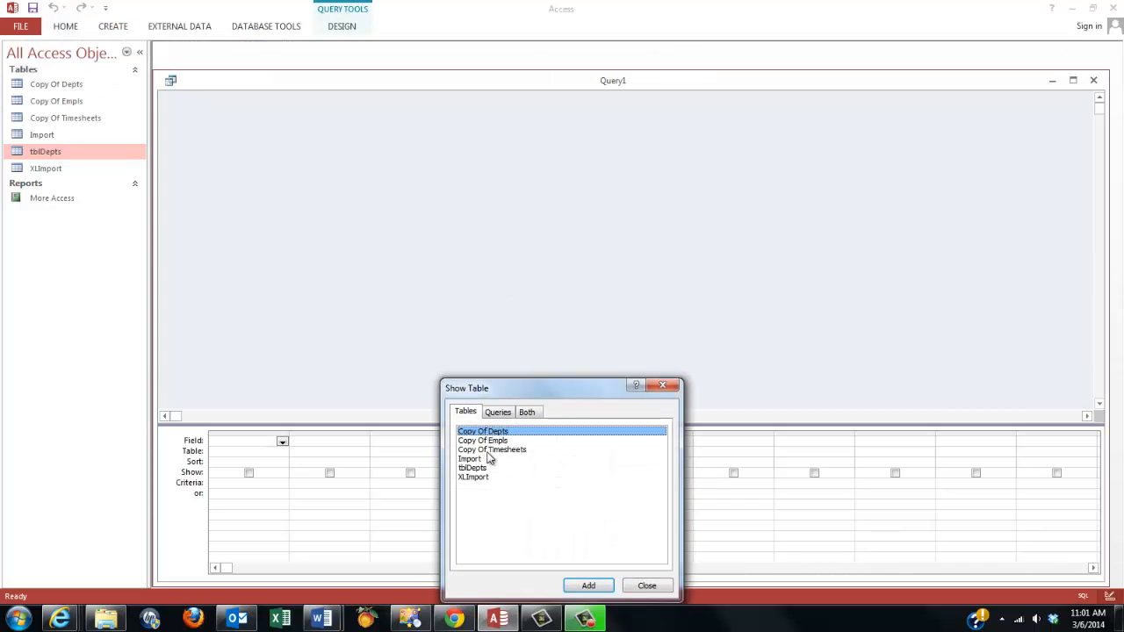
double_click(496, 441)
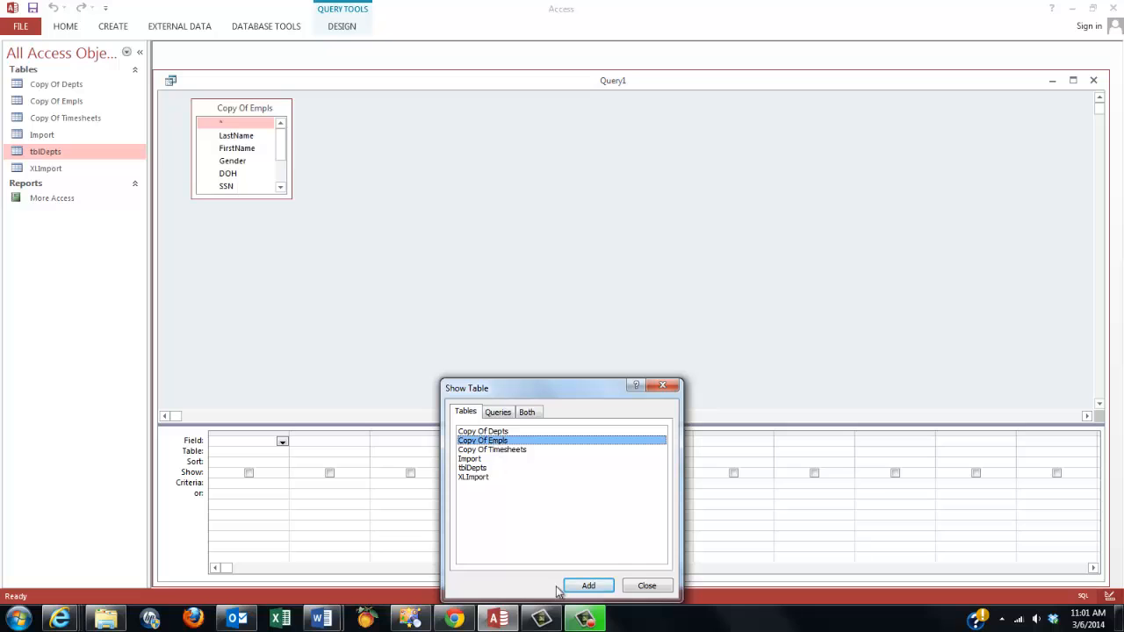
left_click(646, 586)
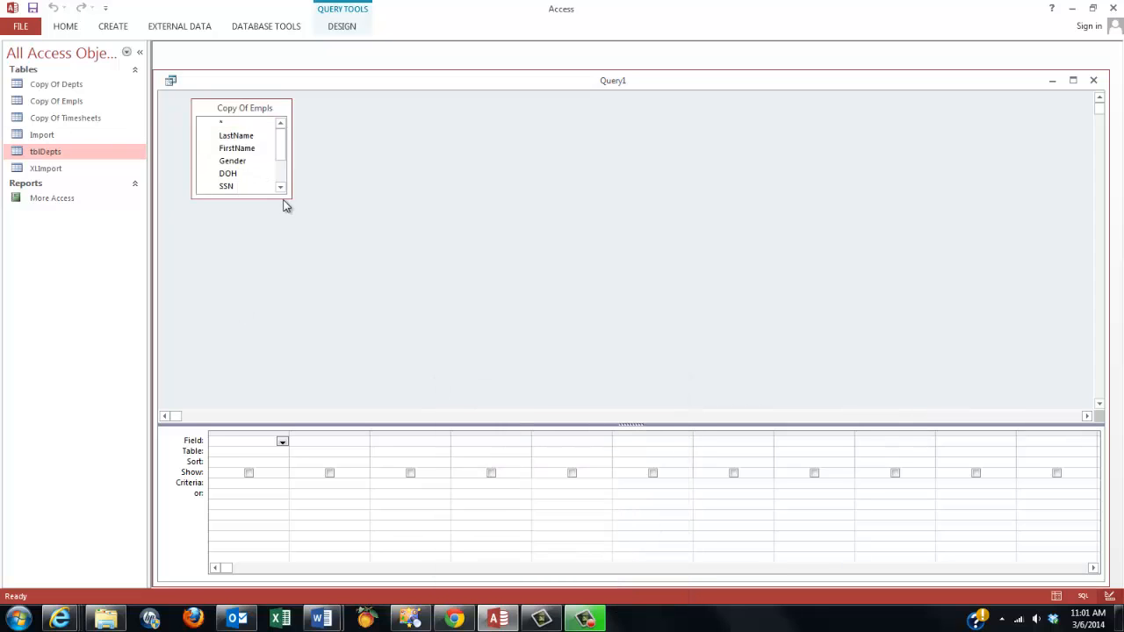
- Enlarge the Copy Of Empls field list and add all its fields, LastName through Dept, to the query
left_click_drag(288, 199, 360, 271)
double_click(237, 137)
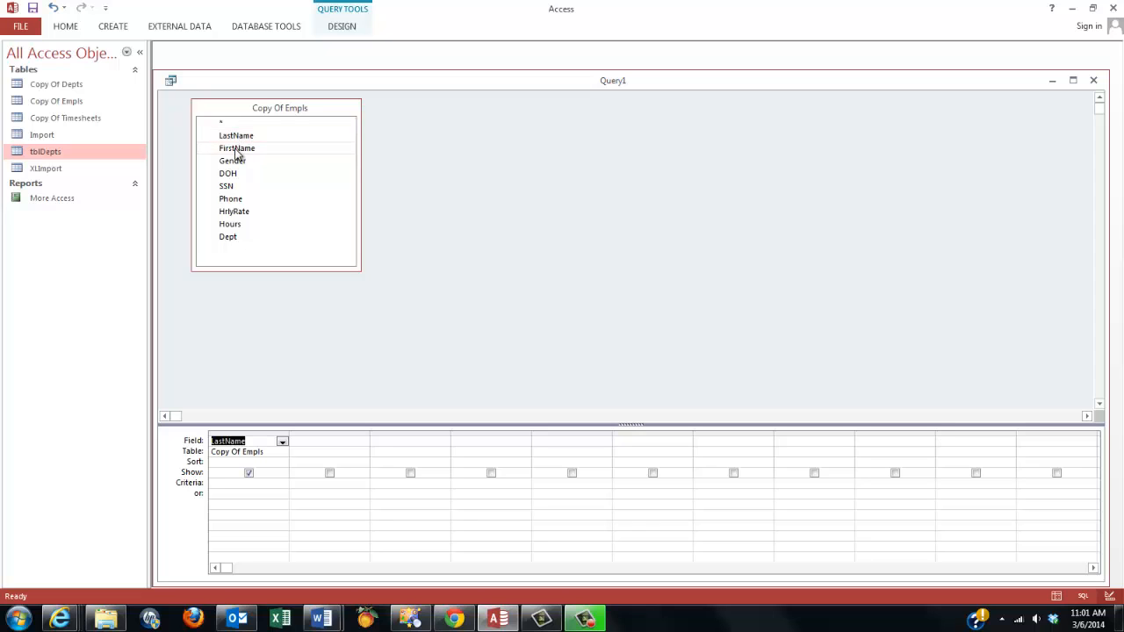
double_click(239, 148)
double_click(235, 163)
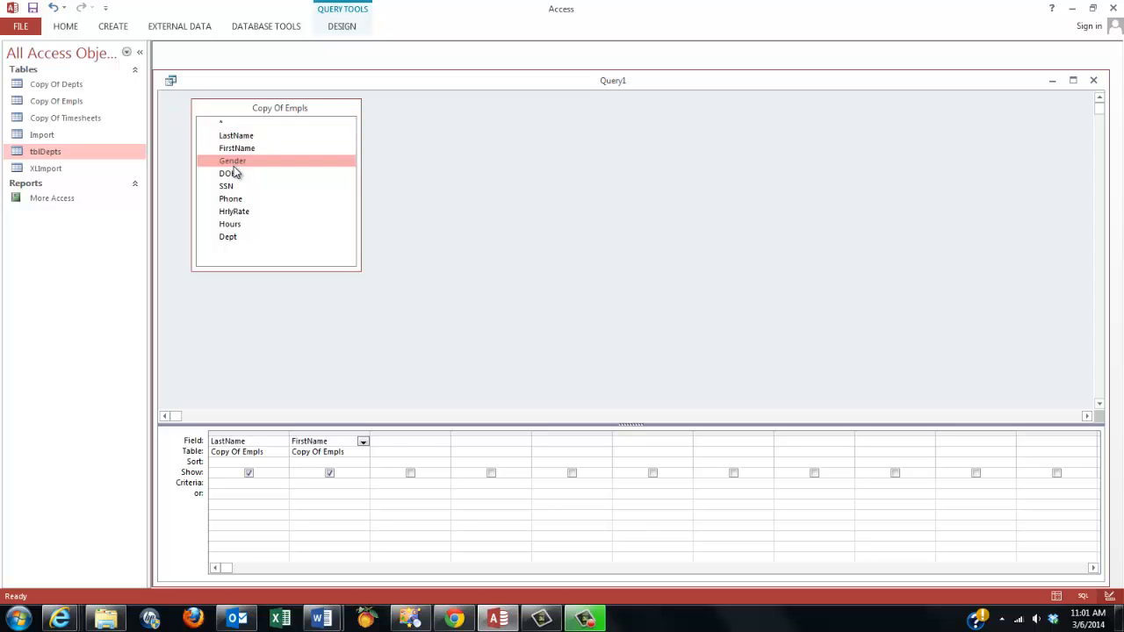
left_click(227, 175)
double_click(228, 175)
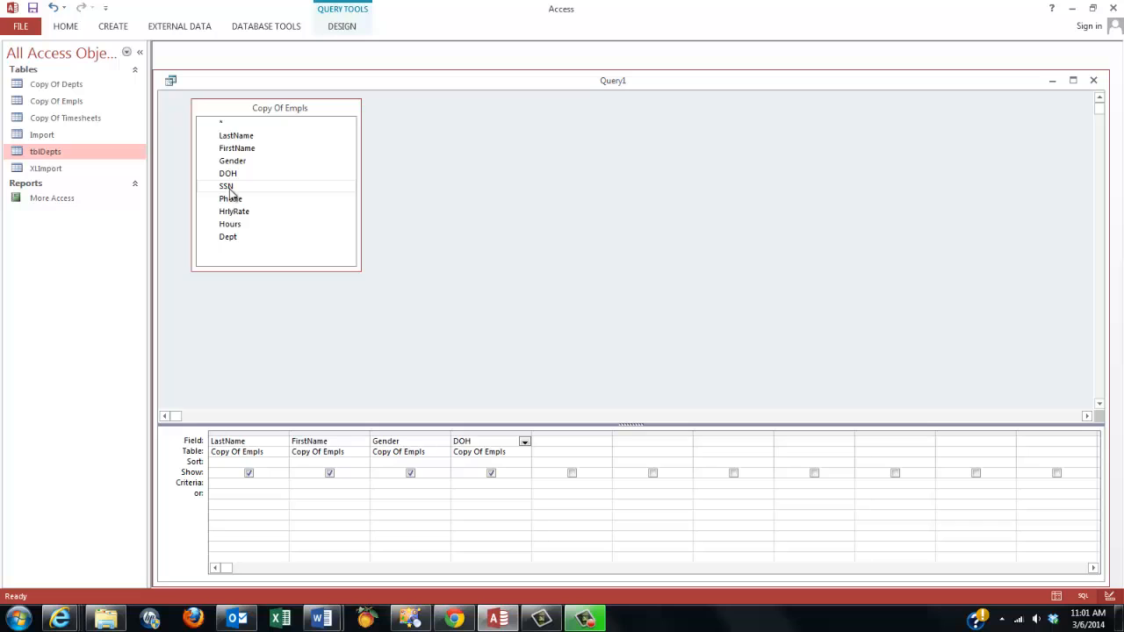
double_click(228, 188)
double_click(233, 199)
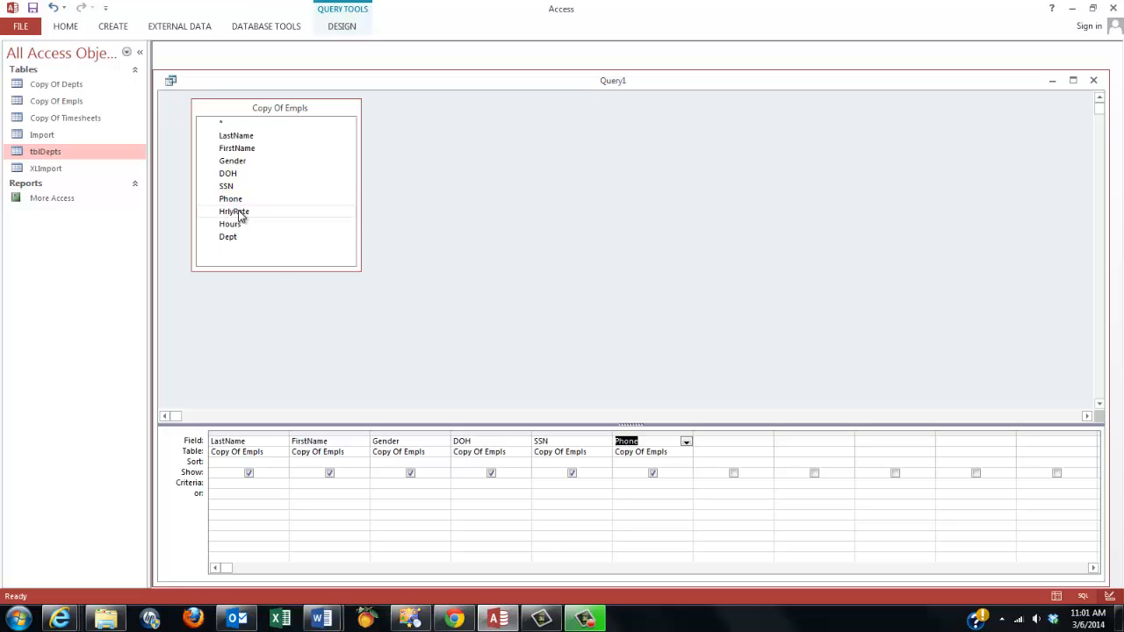
double_click(239, 213)
left_click(233, 226)
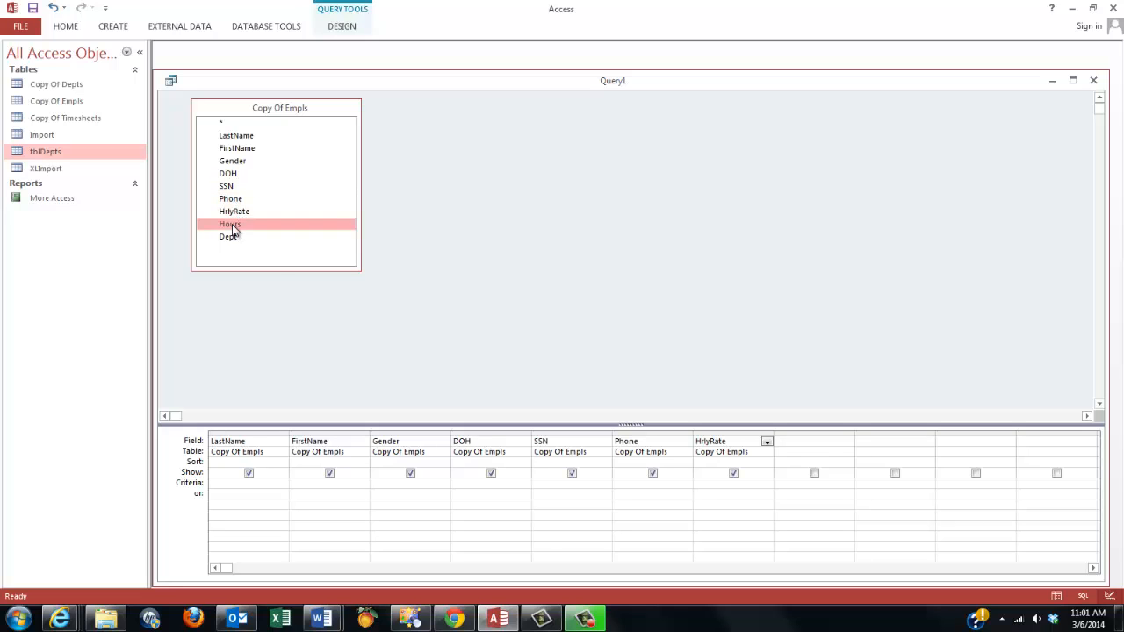
double_click(233, 227)
double_click(230, 237)
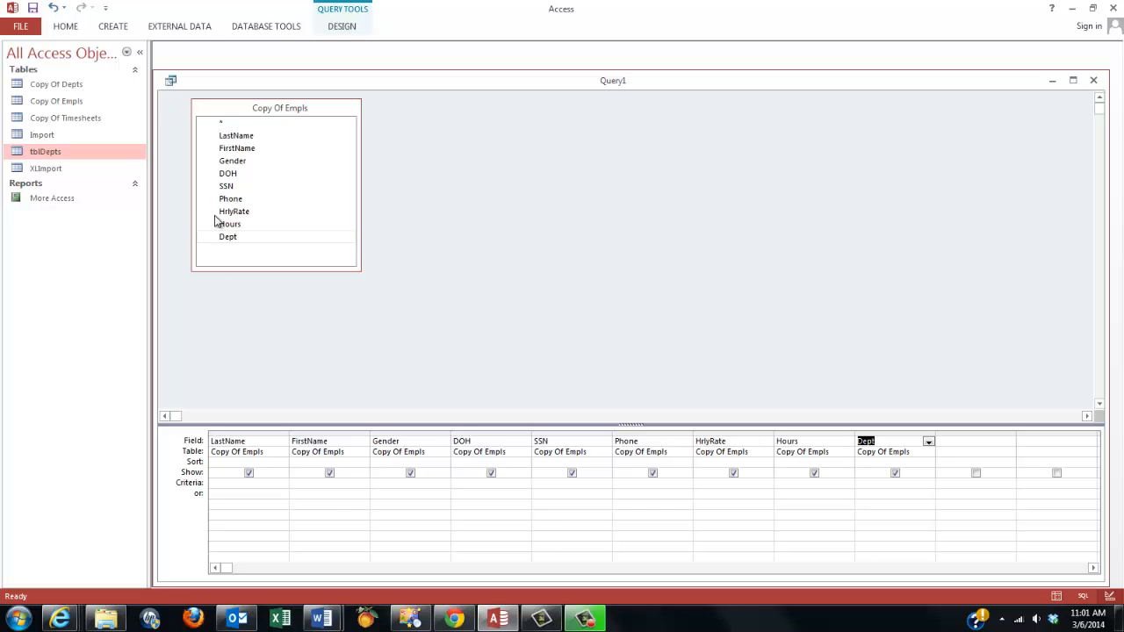
- Turn on Totals to group the employee query by all its fields, check the records in Datasheet view and return to Design view
left_click(342, 27)
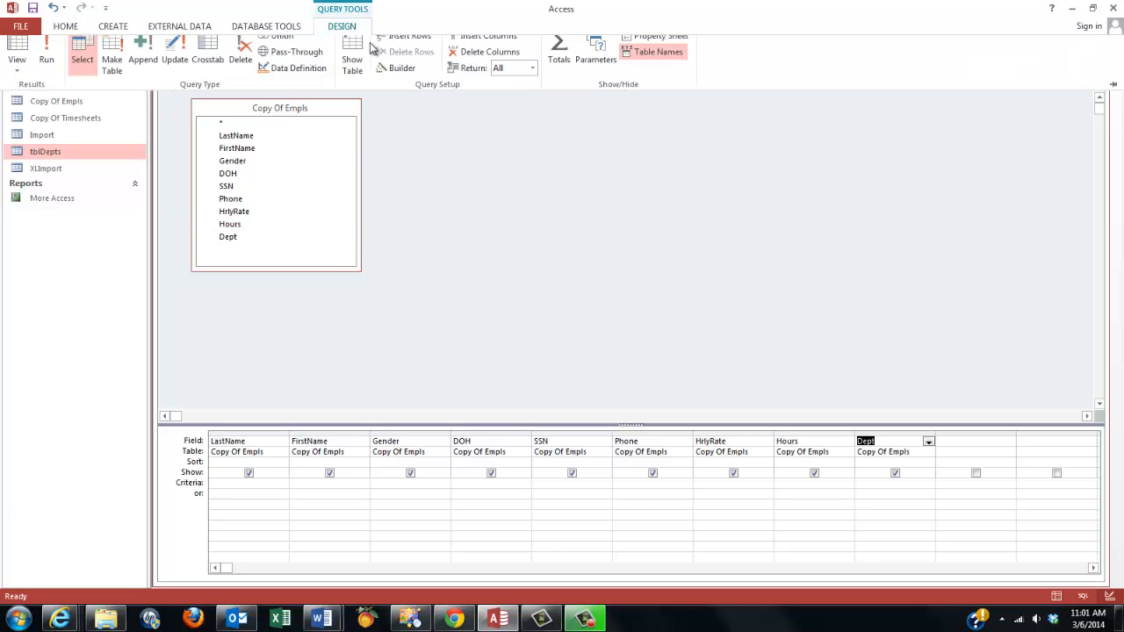
left_click(560, 61)
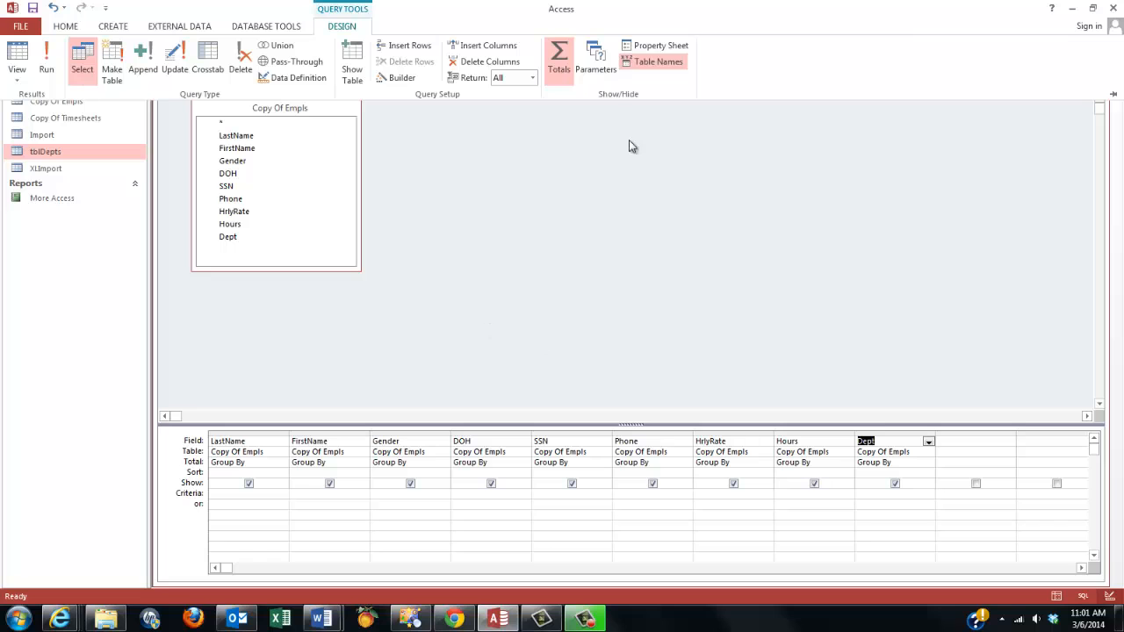
left_click(1058, 598)
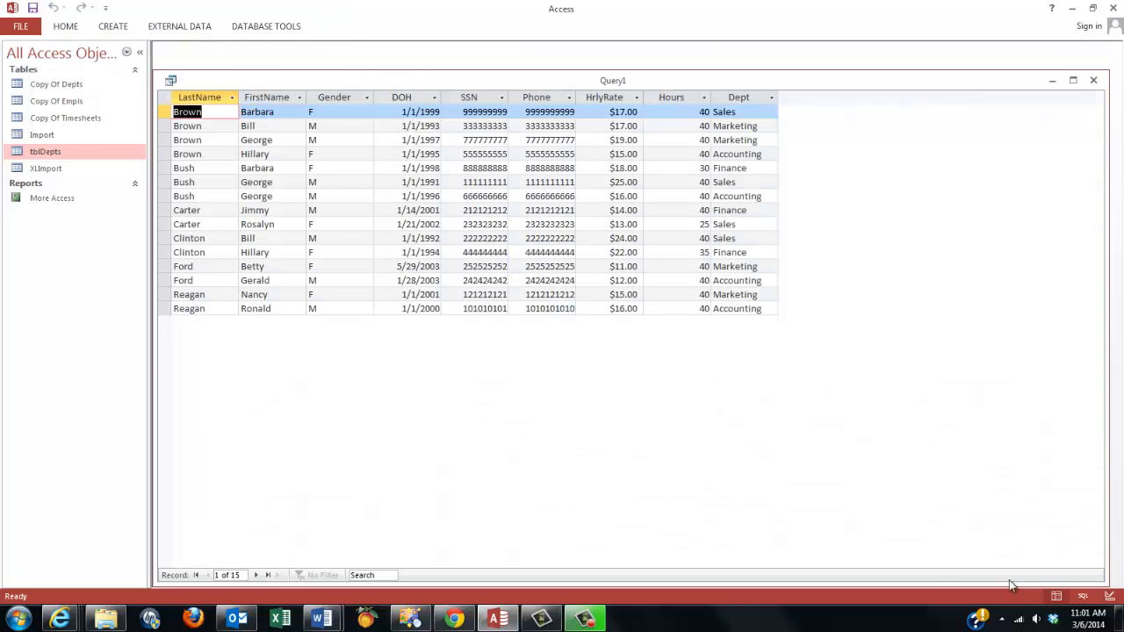
left_click(1110, 597)
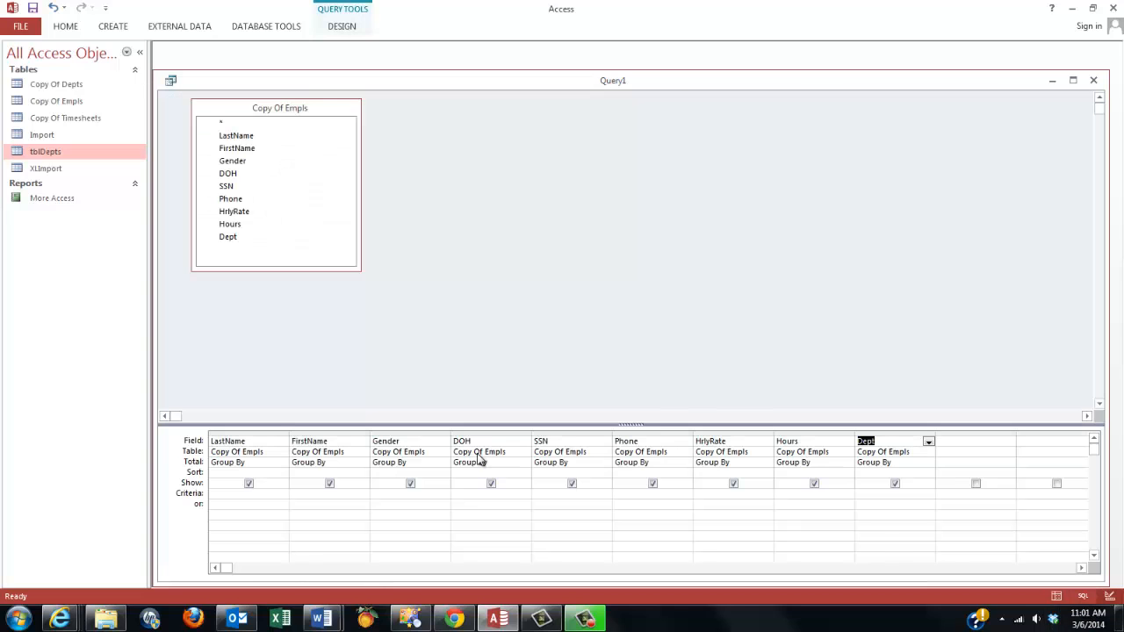
- Run the employee query as a make-table query that creates tblEmpls in the current database, and close the query without saving
left_click(343, 26)
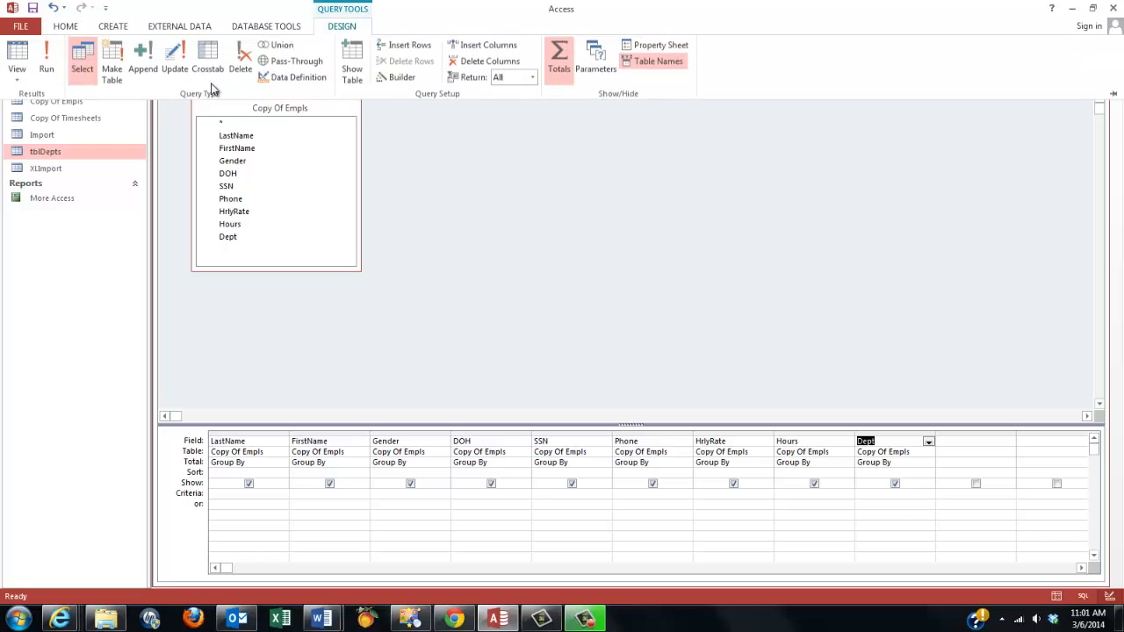
left_click(113, 65)
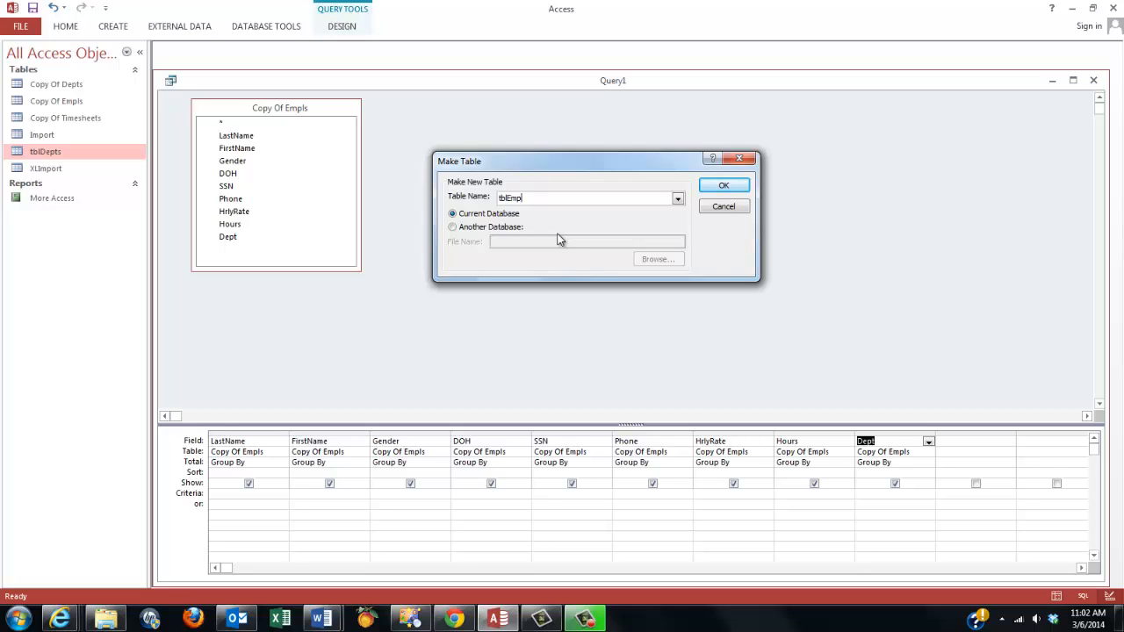
left_click(724, 187)
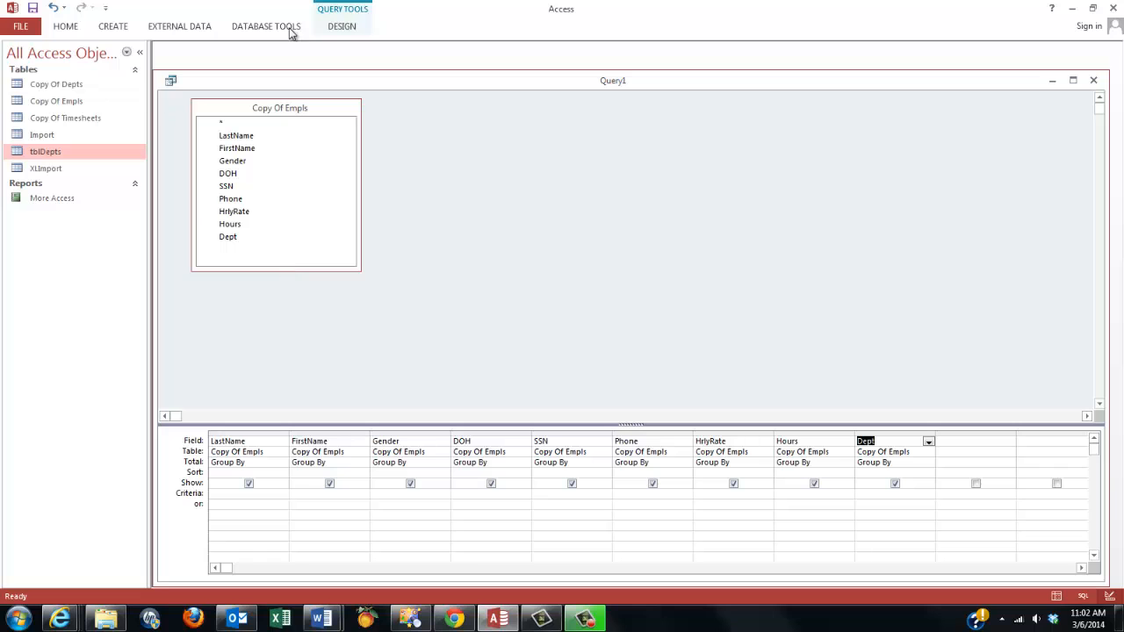
left_click(359, 29)
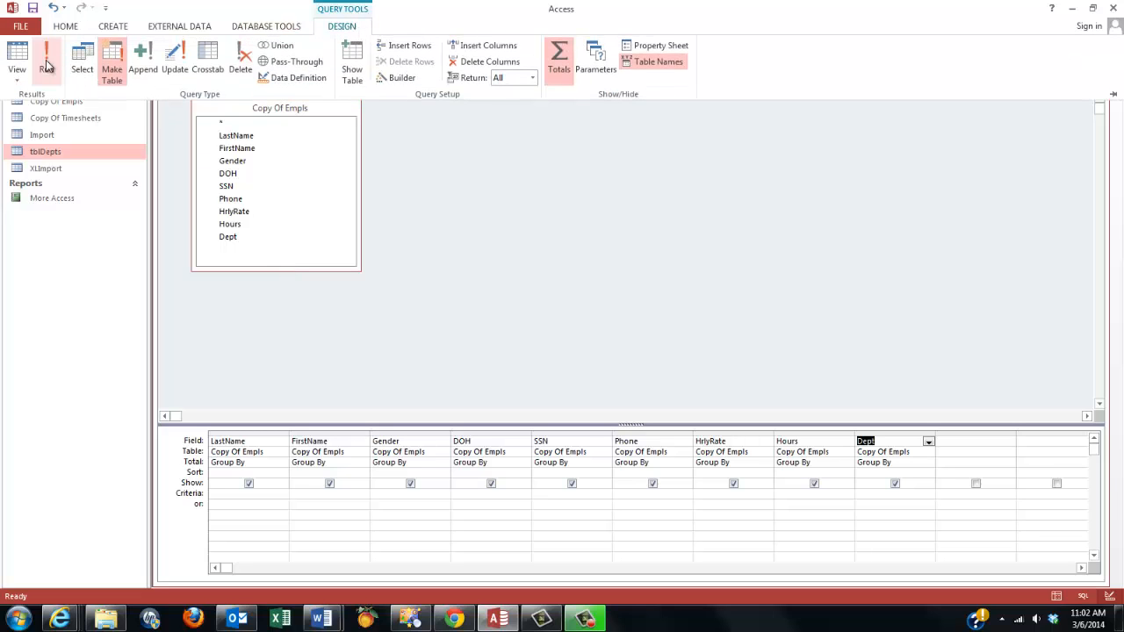
left_click(46, 63)
left_click(554, 355)
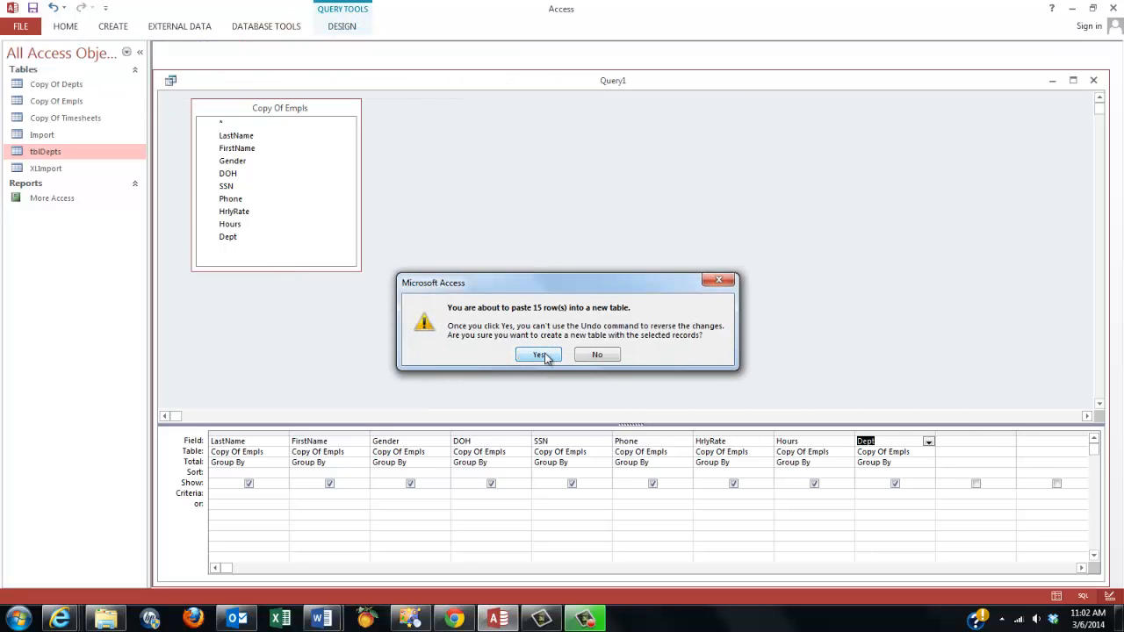
left_click(1094, 80)
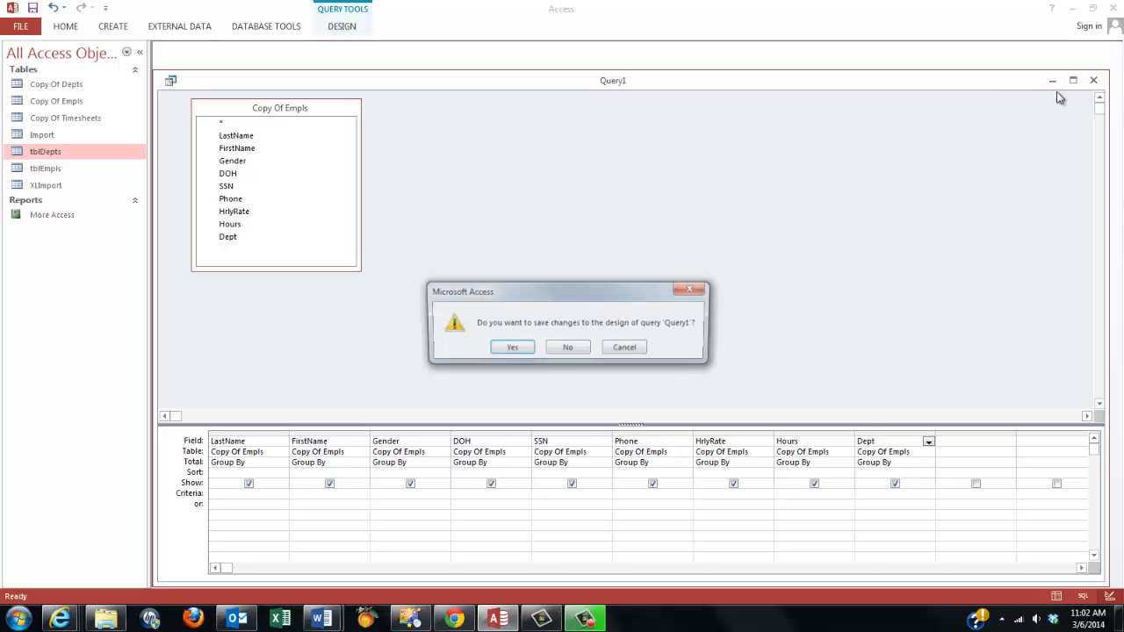
left_click(568, 351)
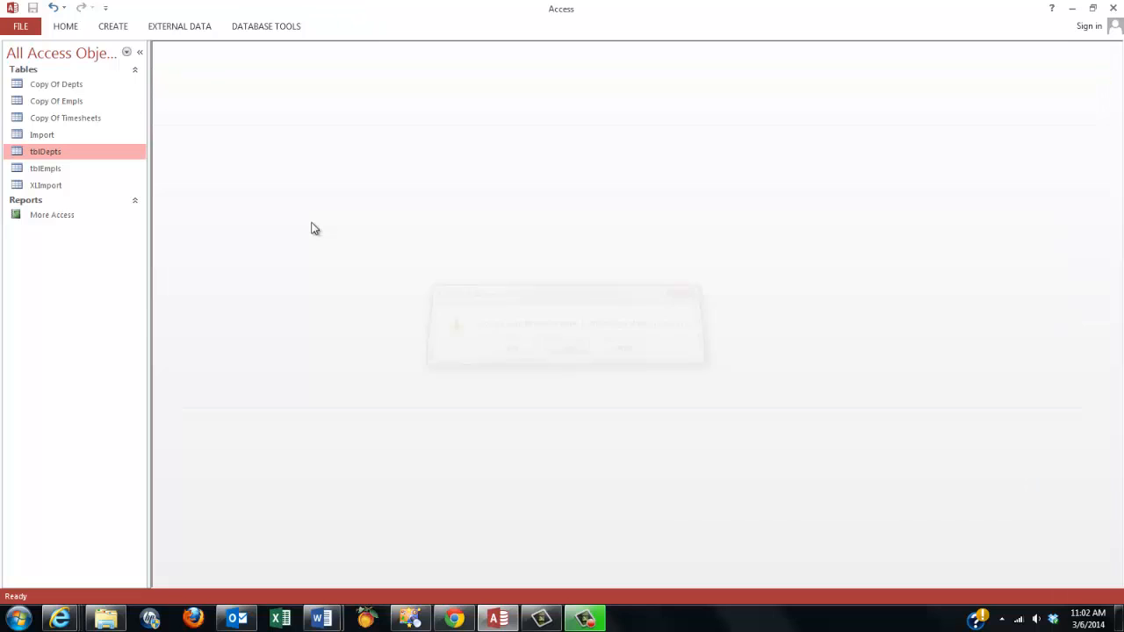
- Create a new query in Design view based on the Copy Of Timesheets table
left_click(112, 28)
left_click(211, 65)
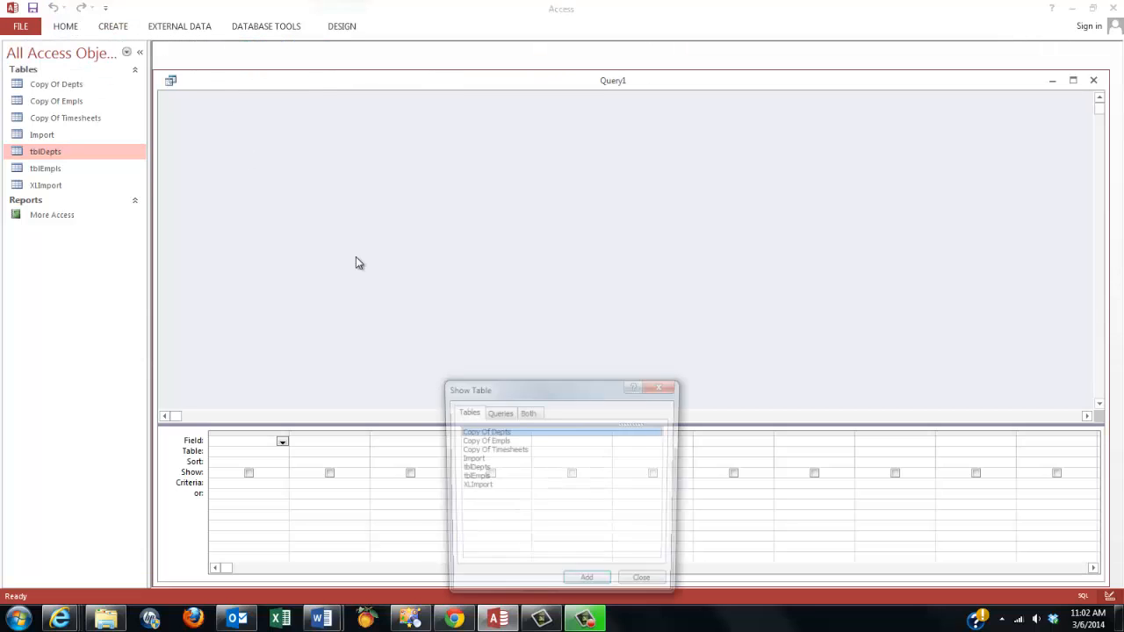
double_click(500, 451)
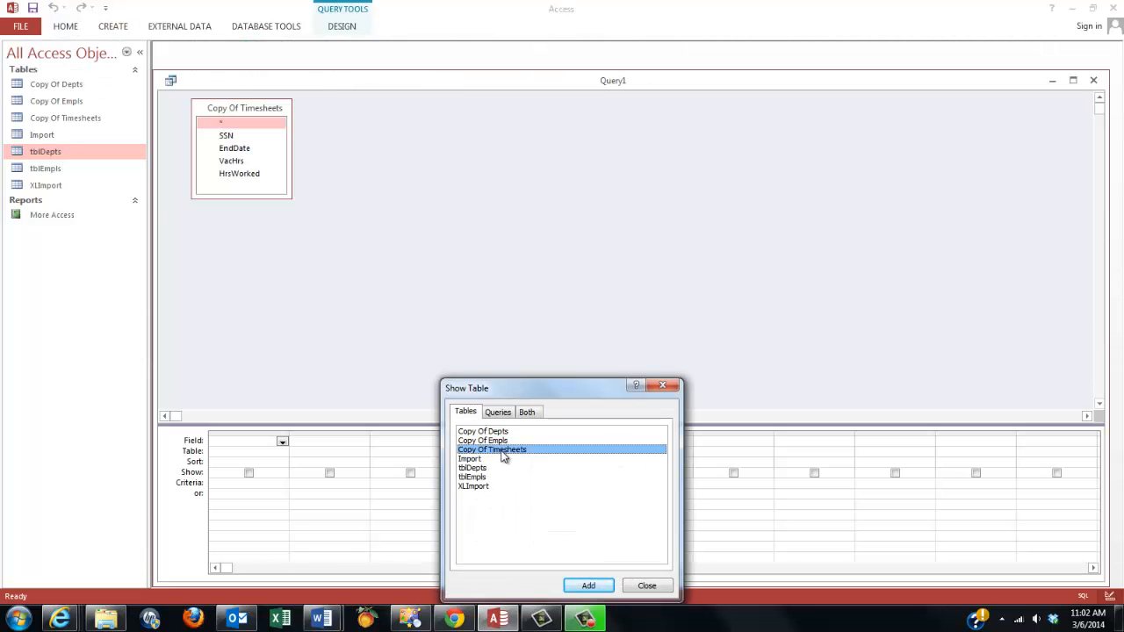
left_click(647, 586)
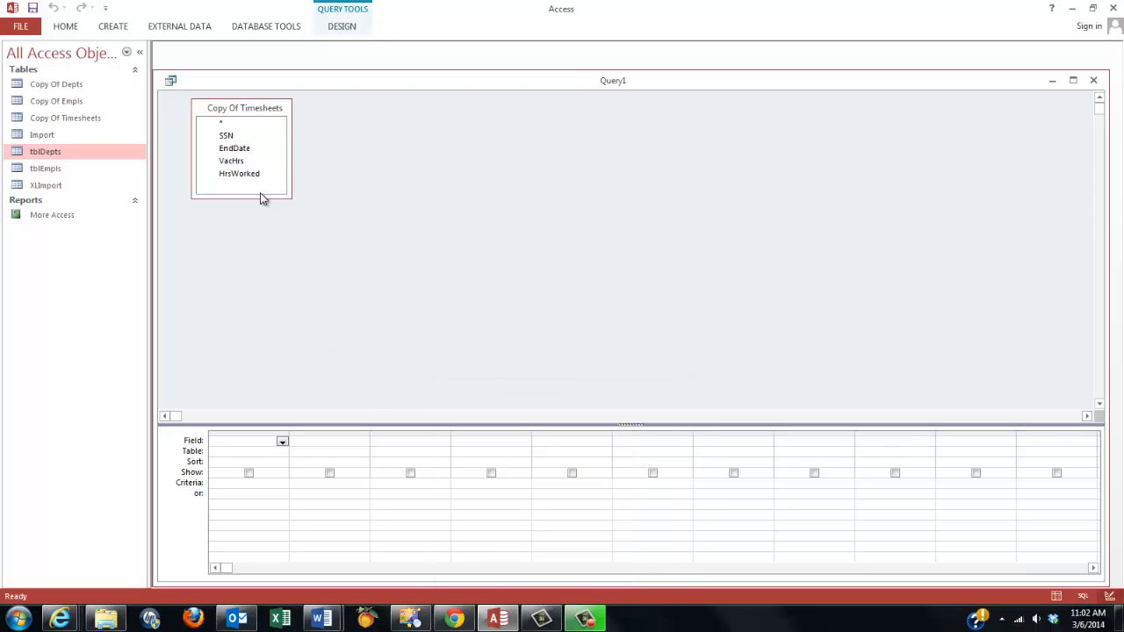
- Add the SSN, EndDate, VacHrs and HrsWorked fields to the timesheet query
double_click(227, 136)
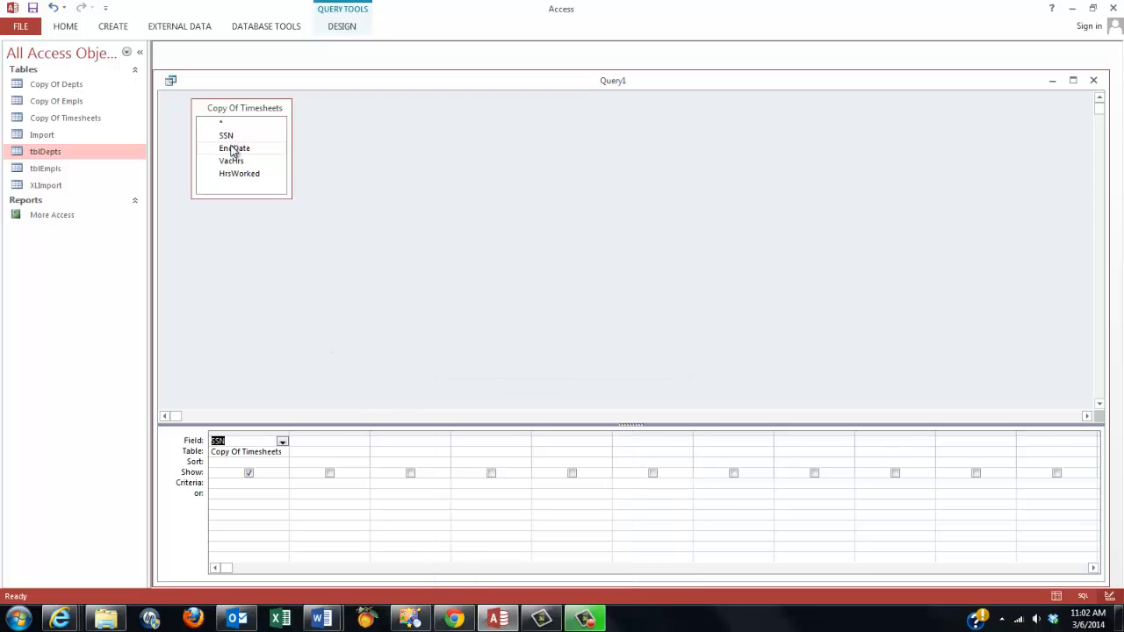
double_click(231, 147)
double_click(234, 163)
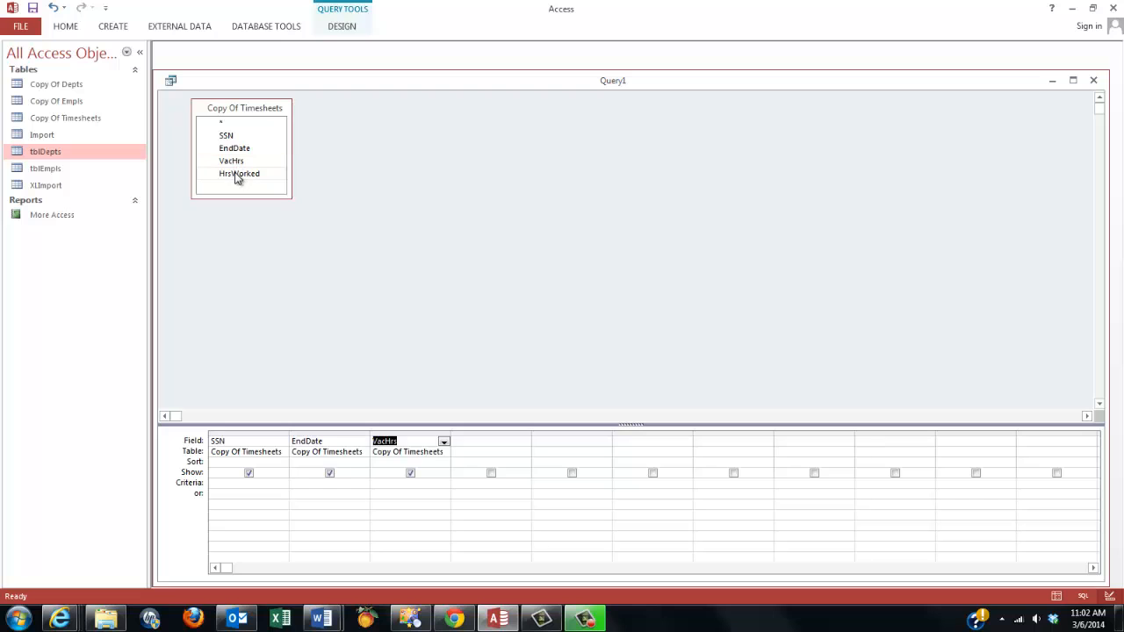
double_click(239, 175)
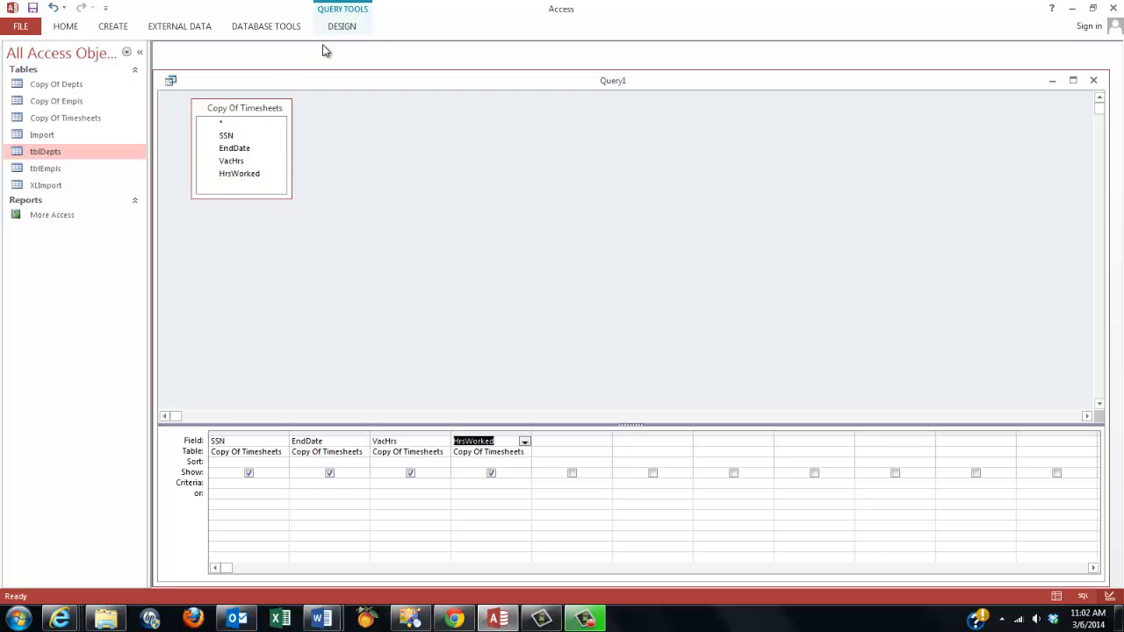
- Group the timesheet query by all its fields and make it a make-table query for tblTimesheets in the current database
left_click(349, 29)
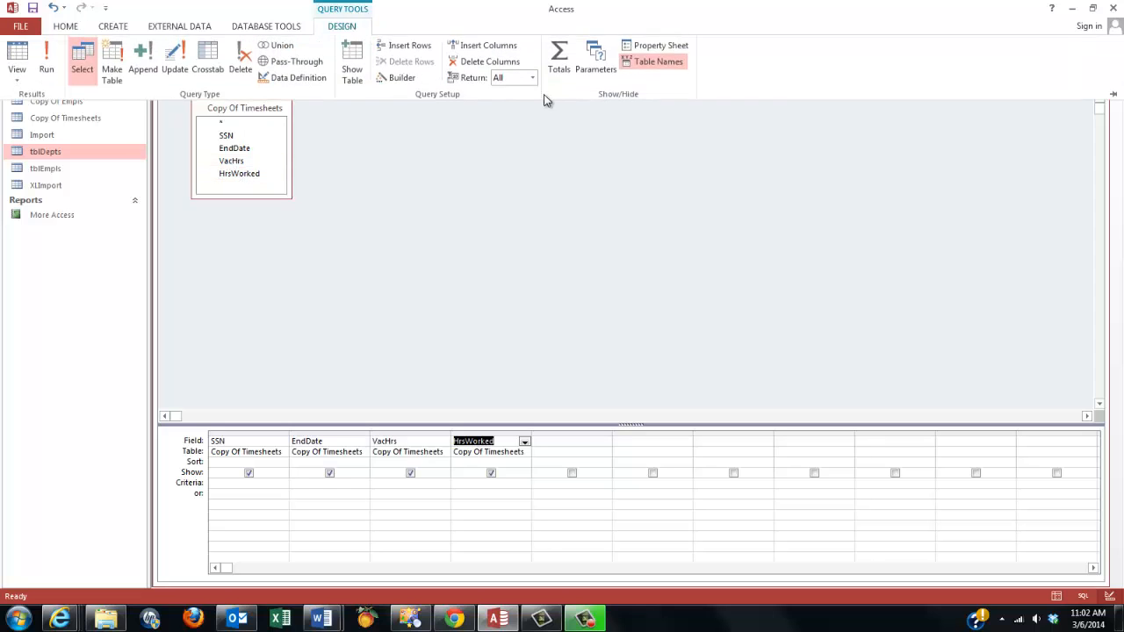
left_click(561, 70)
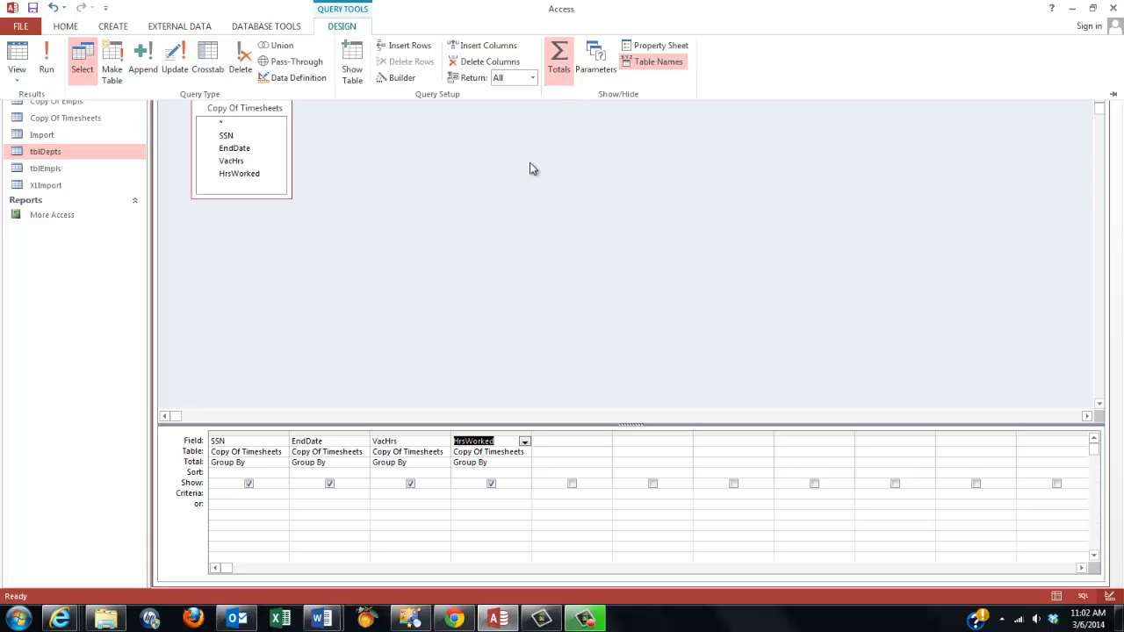
left_click(111, 70)
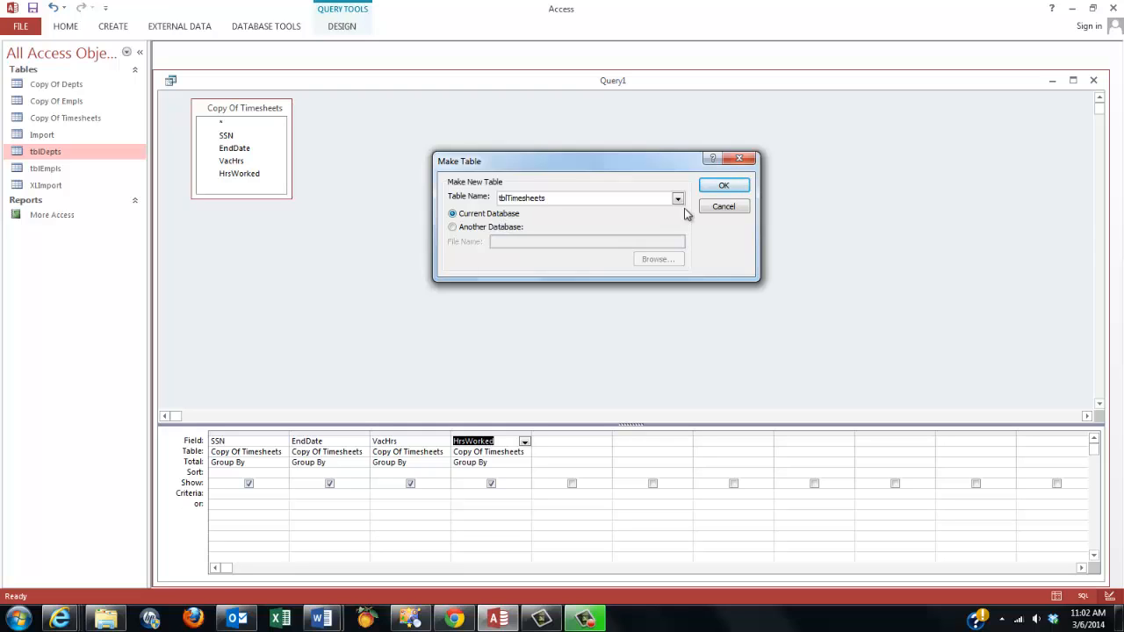
left_click(726, 185)
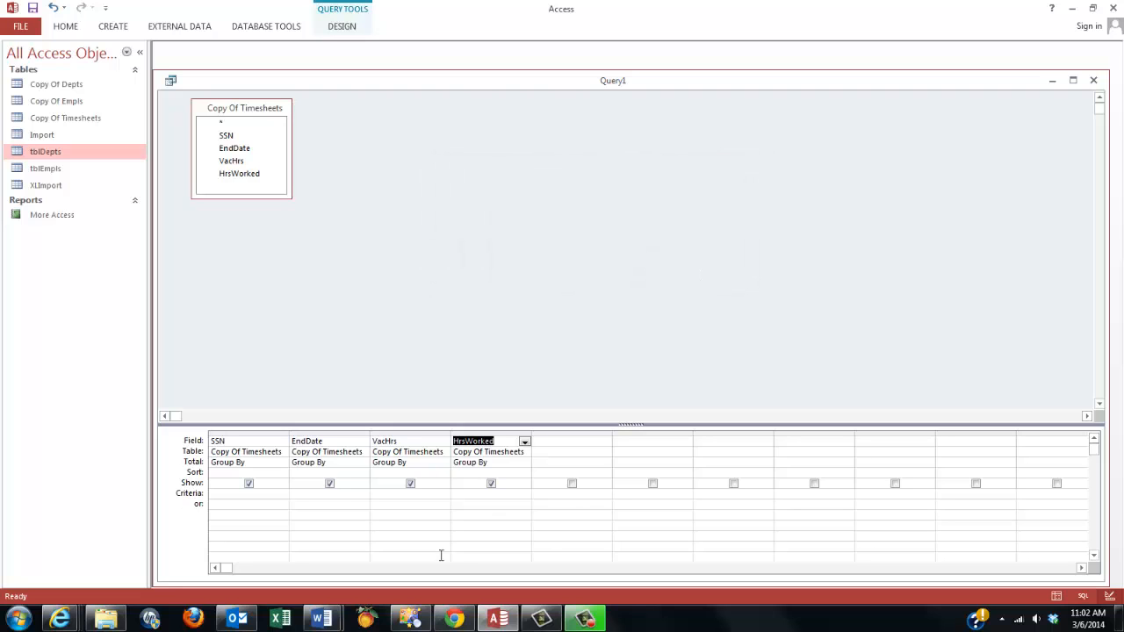
- Run the make-table query to create tblTimesheets, and close the query without saving it
left_click(338, 29)
left_click(48, 60)
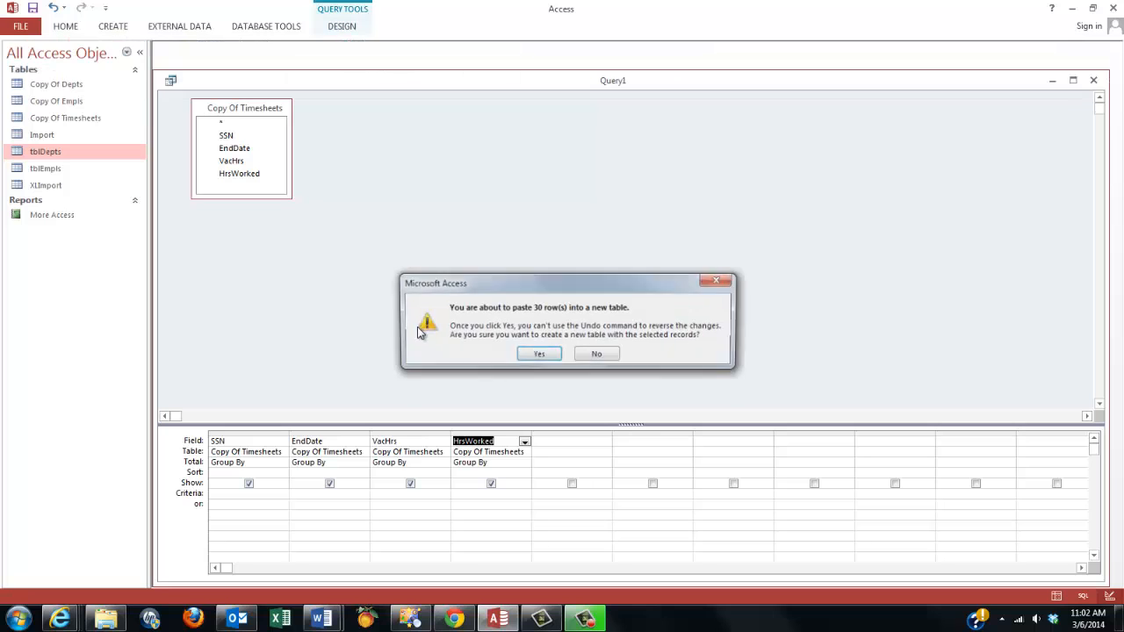
left_click(538, 354)
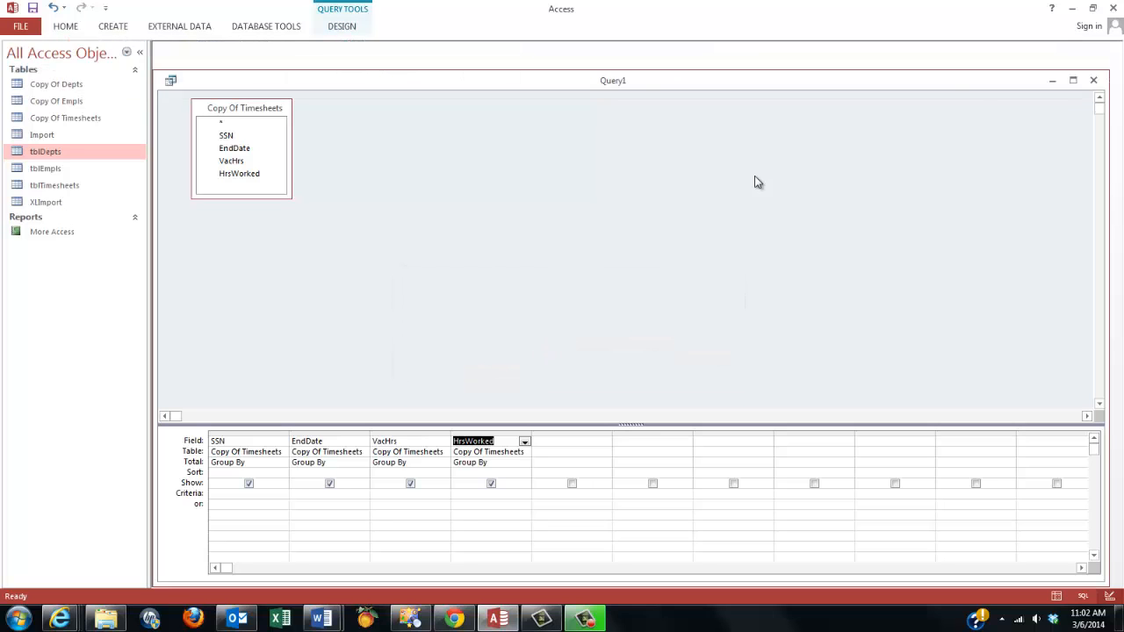
left_click(1094, 80)
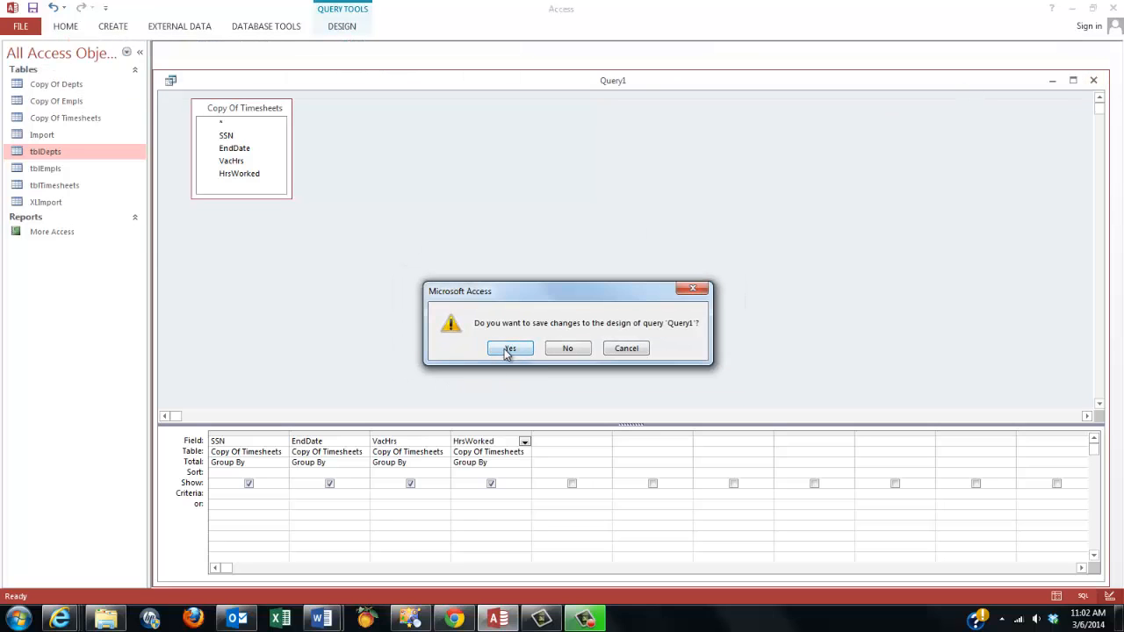
left_click(568, 349)
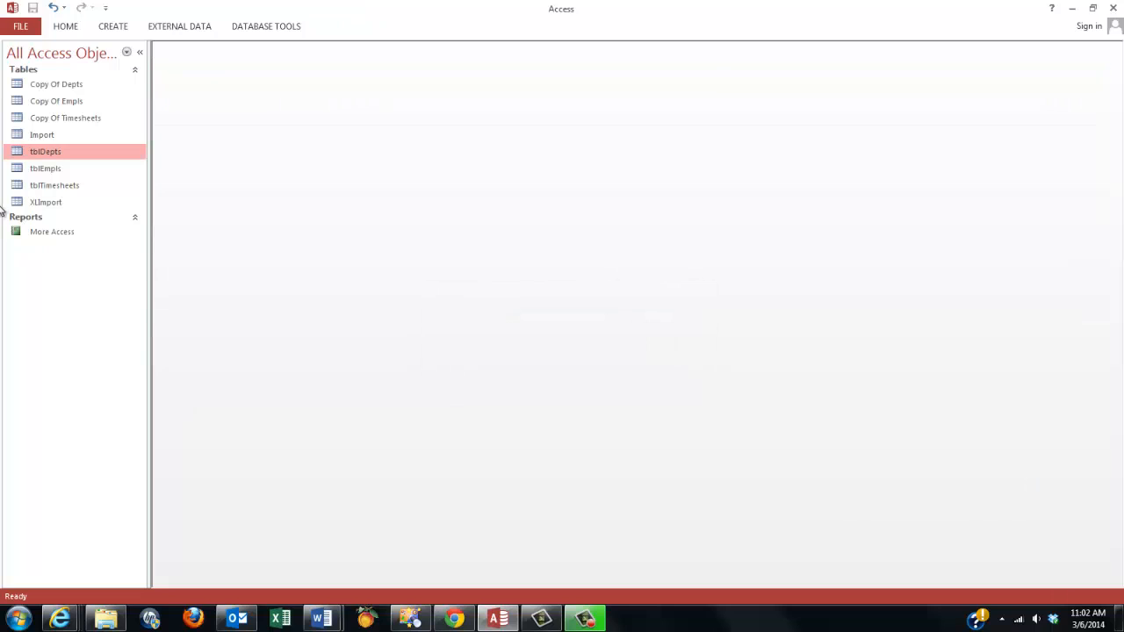
- Open tblDepts in Design view and insert a new field named DeptID above Dept
left_click(49, 172)
left_click(60, 186)
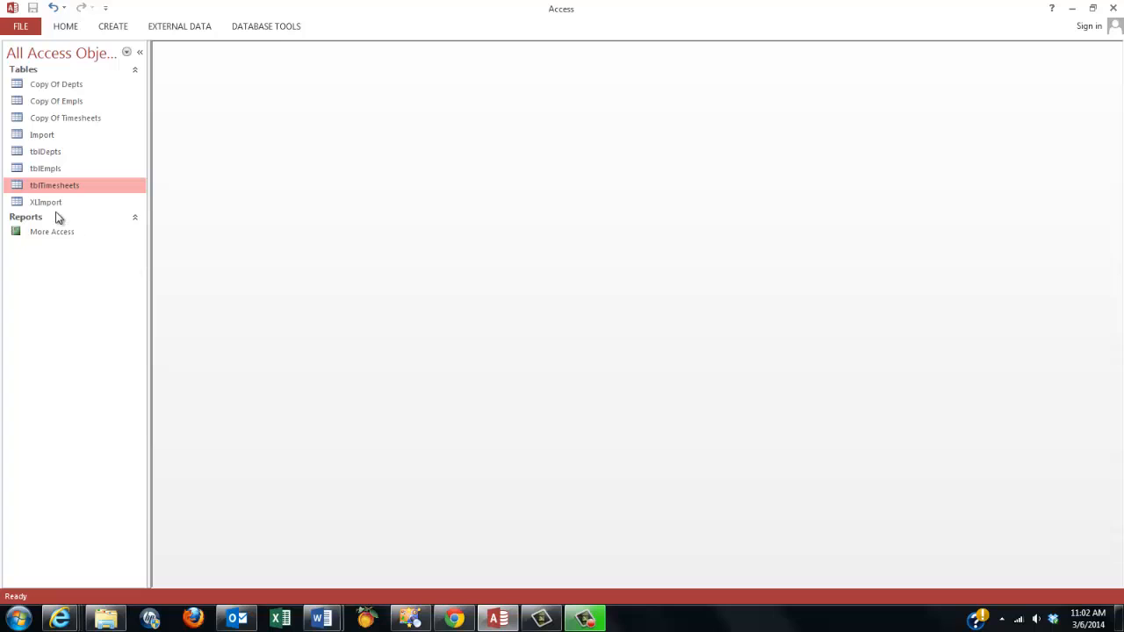
left_click(49, 156)
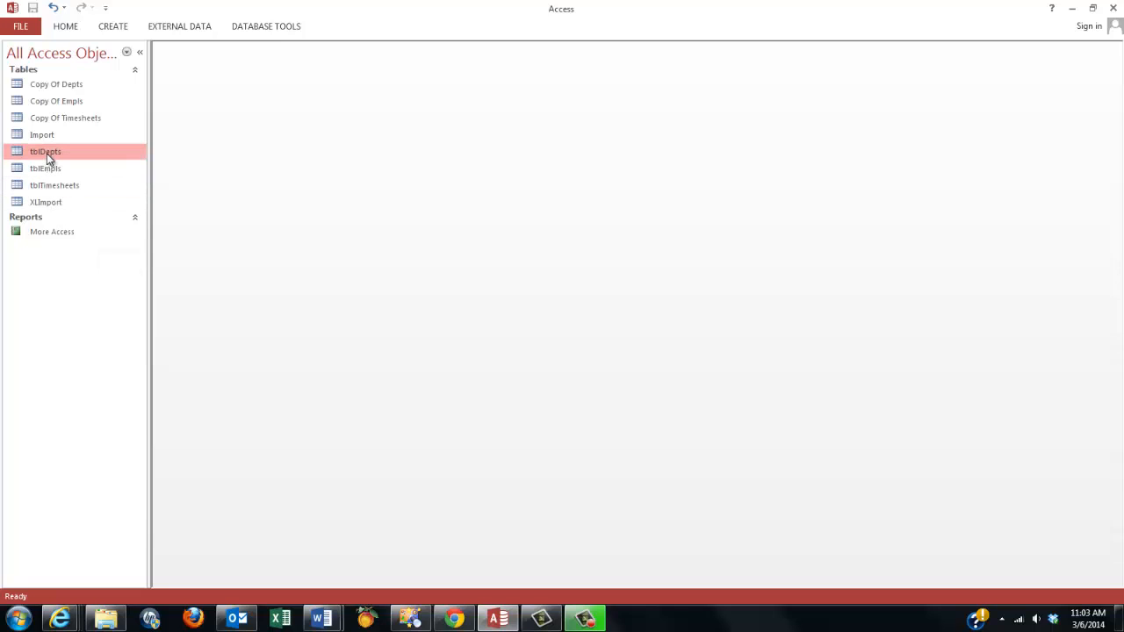
double_click(48, 157)
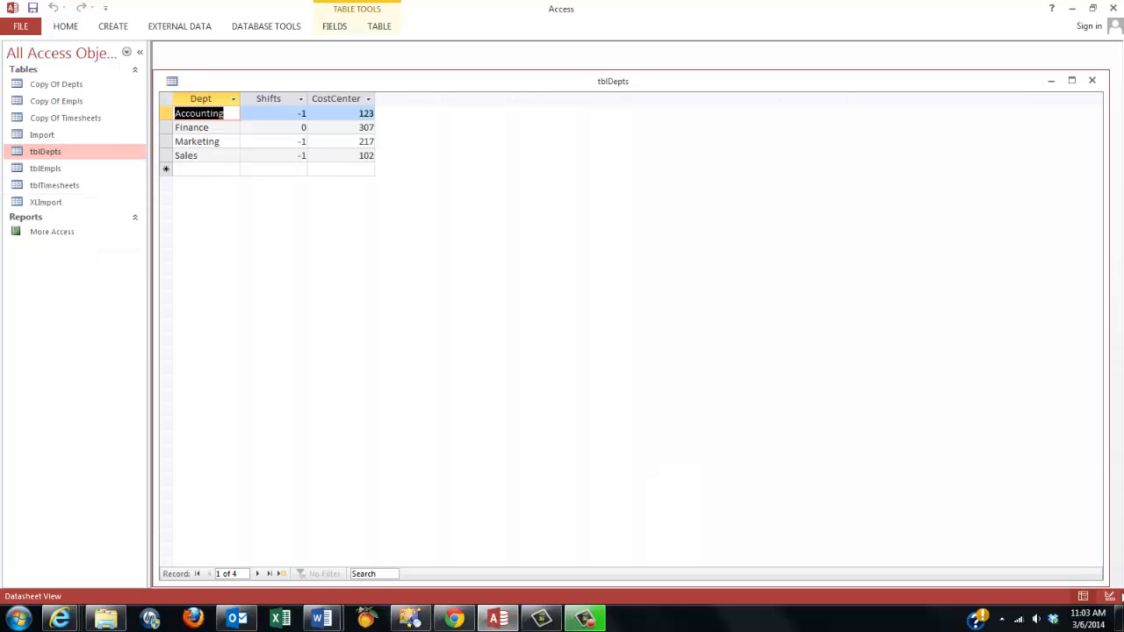
left_click(1109, 598)
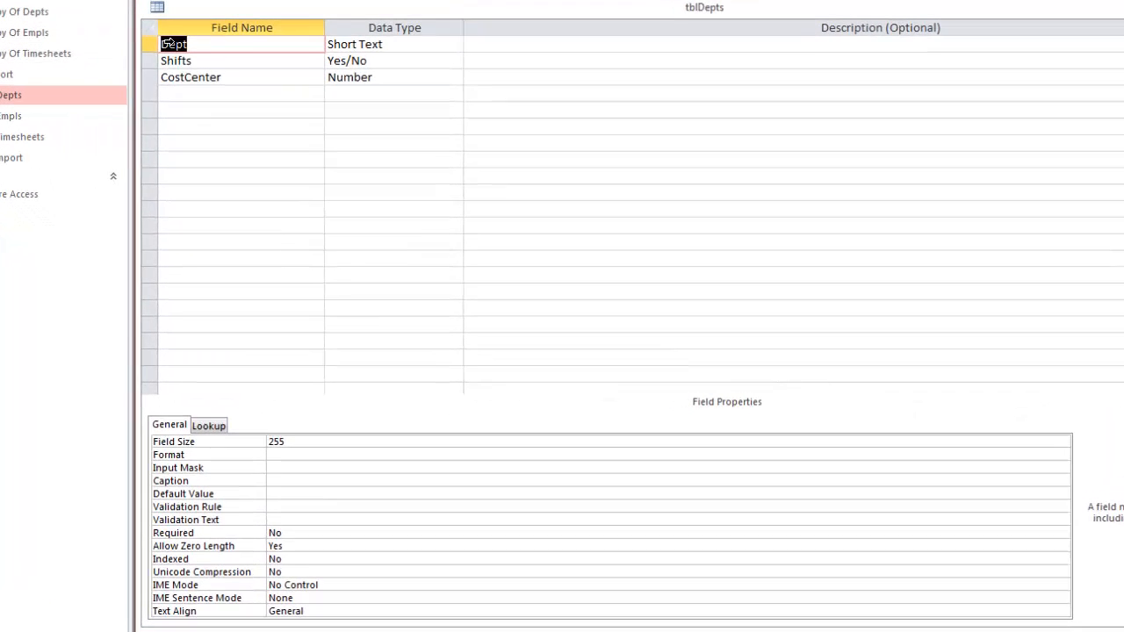
right_click(165, 111)
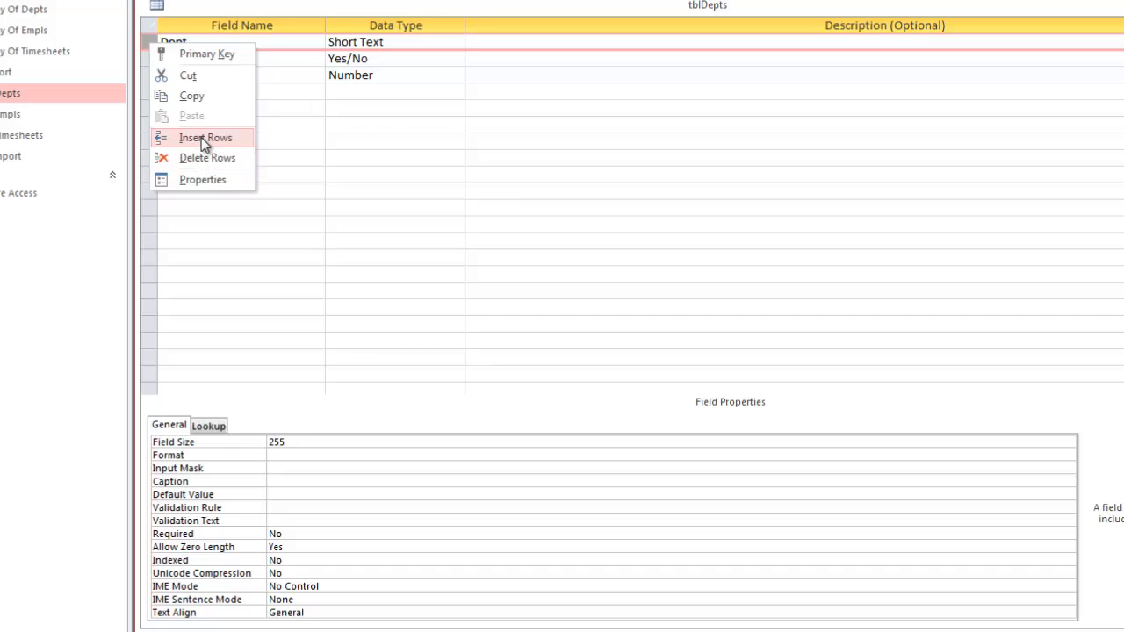
left_click(205, 138)
left_click(174, 43)
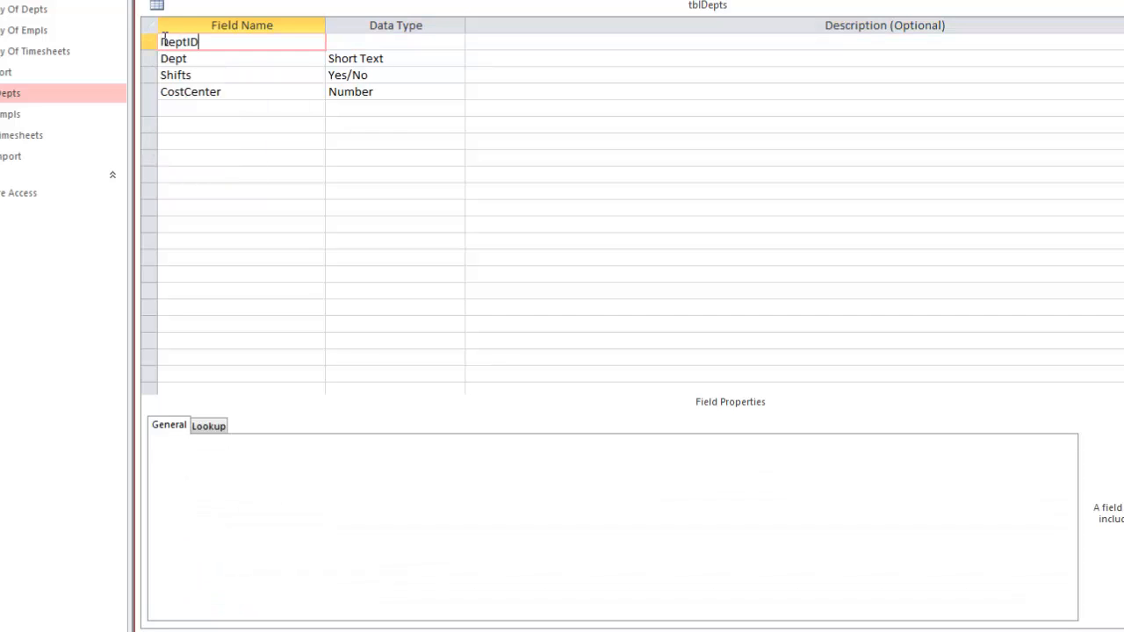
type("DeptID")
- Set the DeptID field in tblDepts to the AutoNumber data type and its Indexed property to Yes (No Duplicates)
left_click(371, 41)
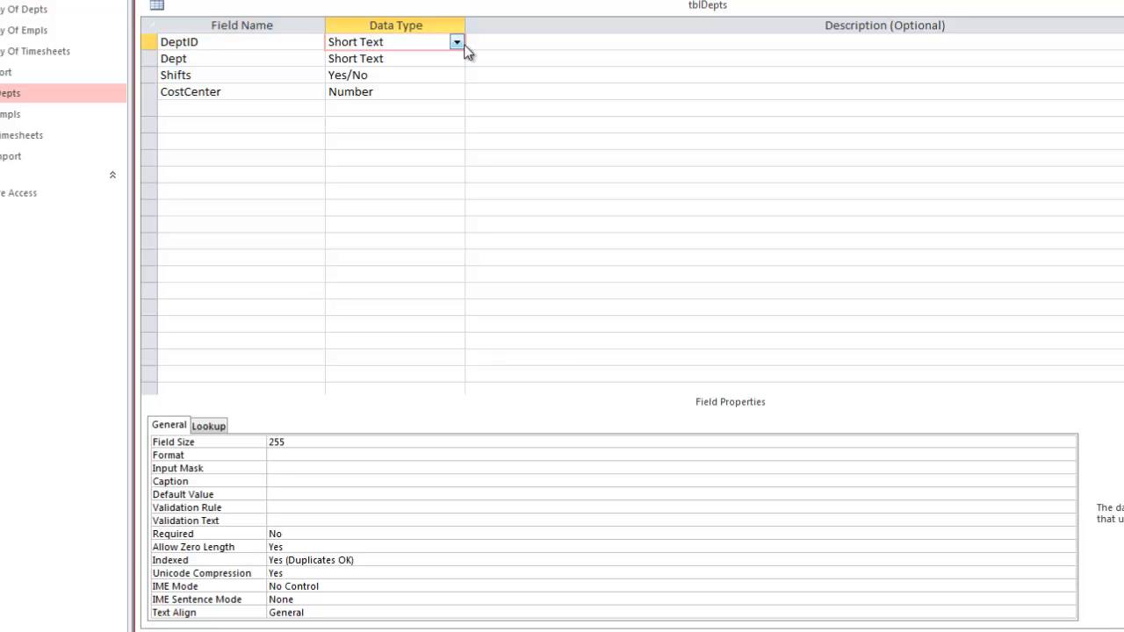
left_click(456, 42)
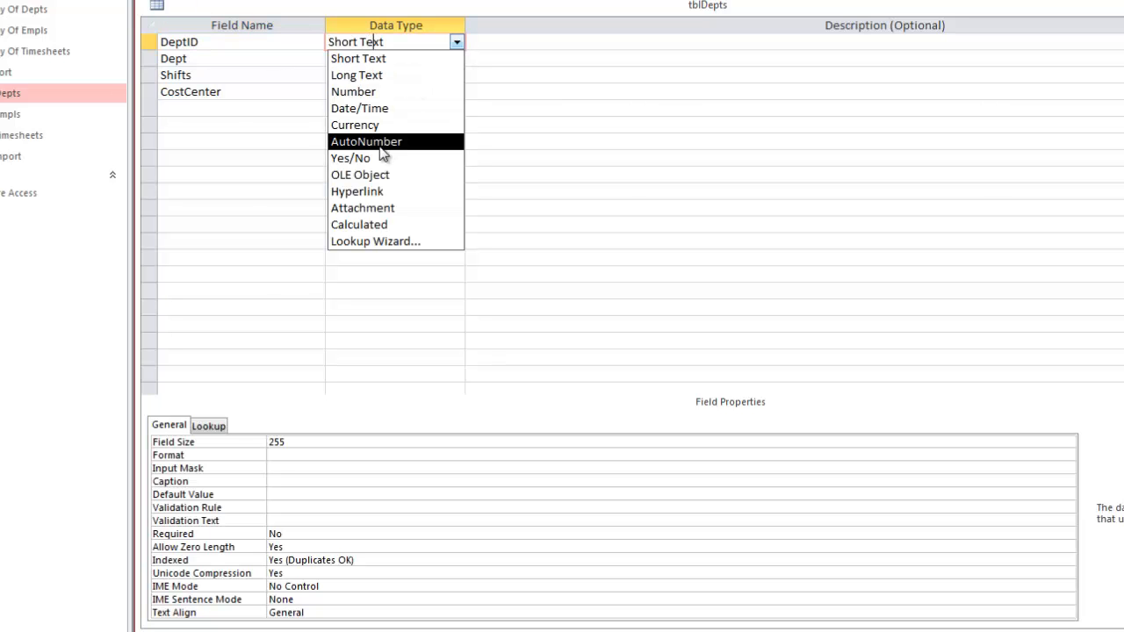
left_click(378, 143)
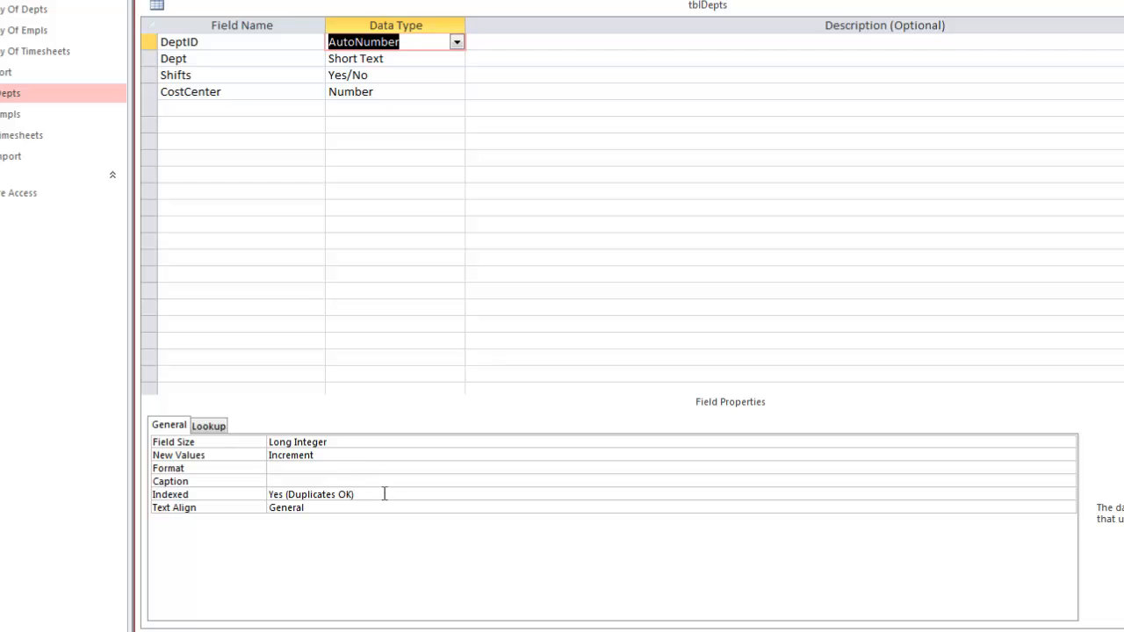
left_click(1069, 495)
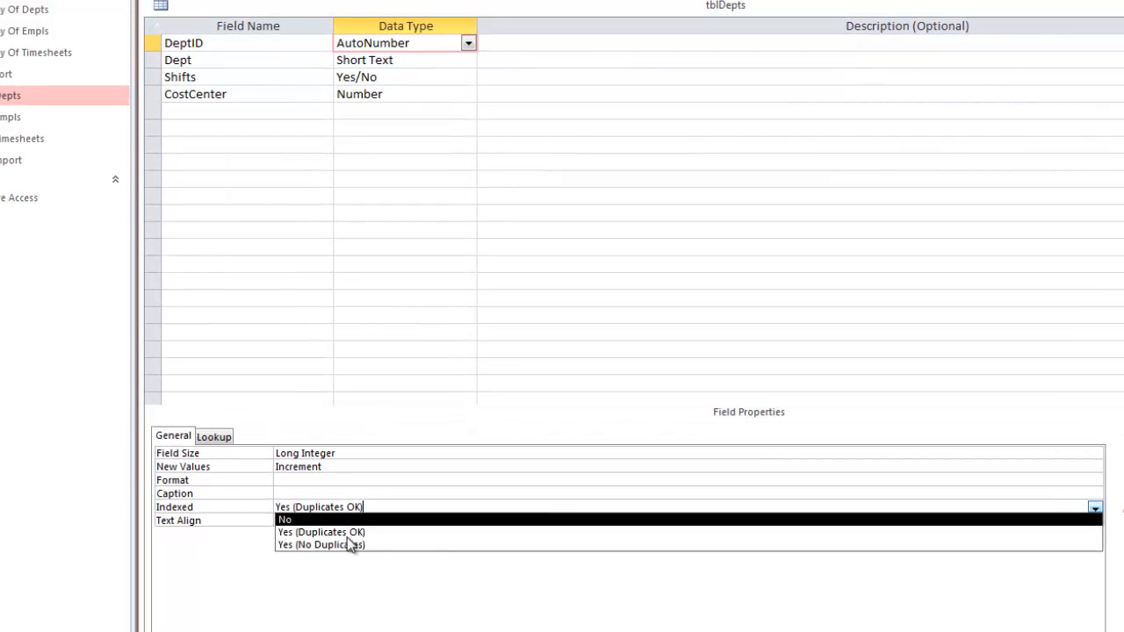
left_click(332, 544)
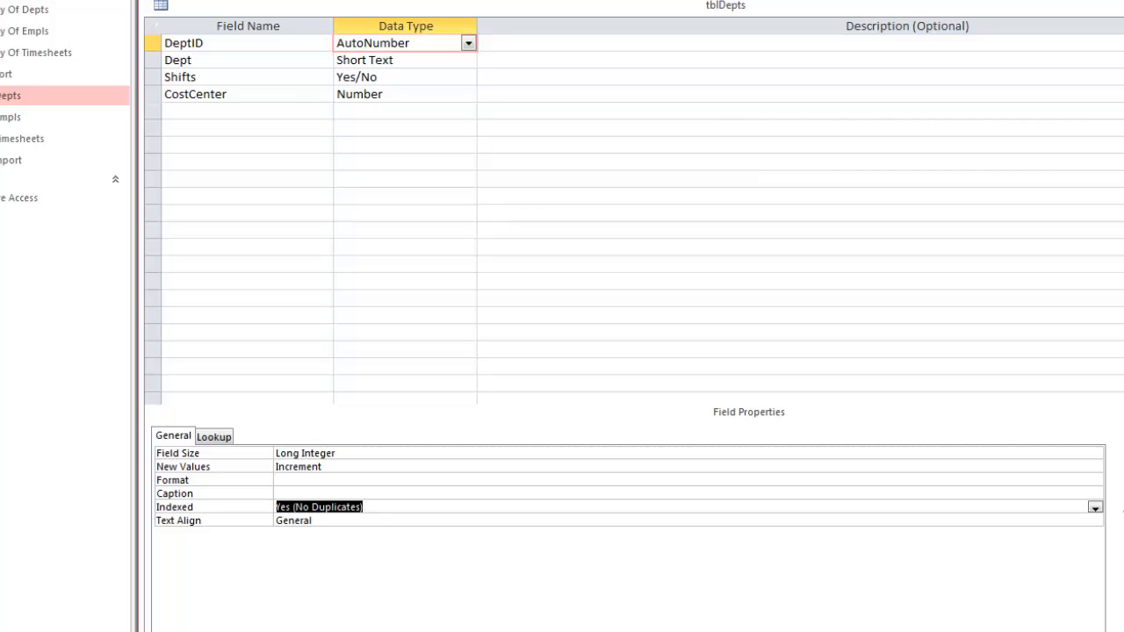
- Save tblDepts, check its records in Datasheet view and close the table
key("ctrl+period")
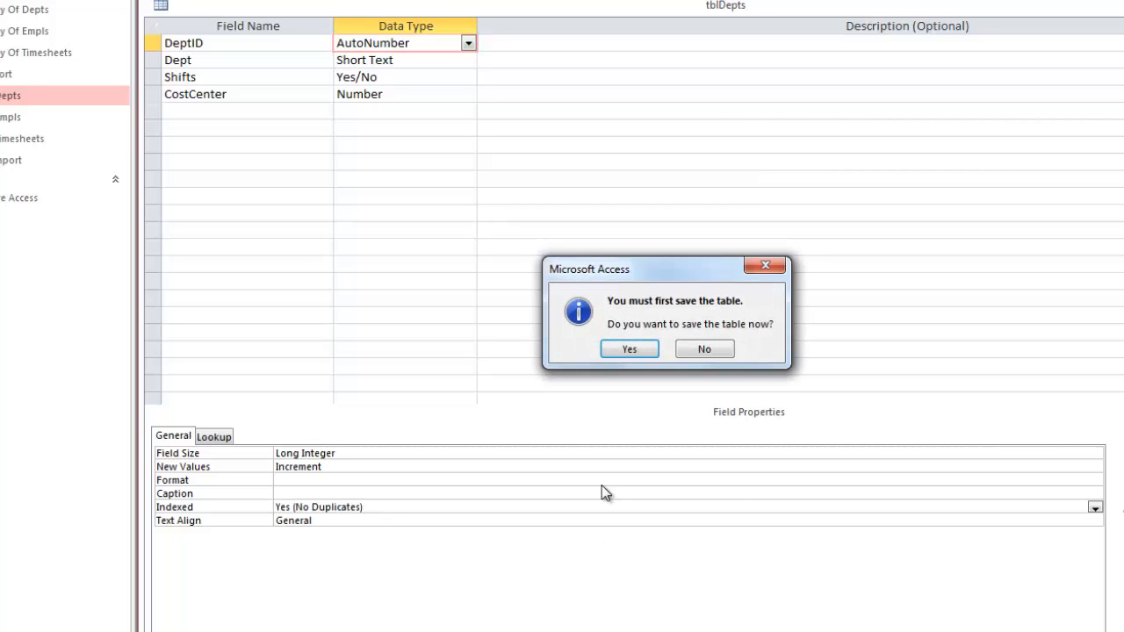
left_click(630, 349)
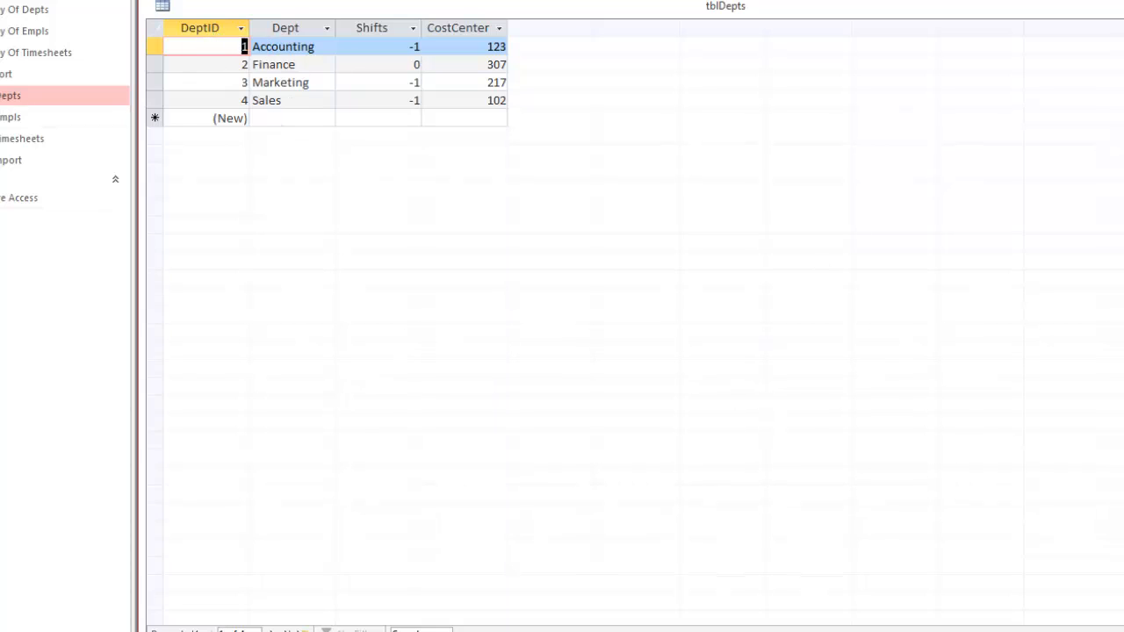
left_click(1123, 5)
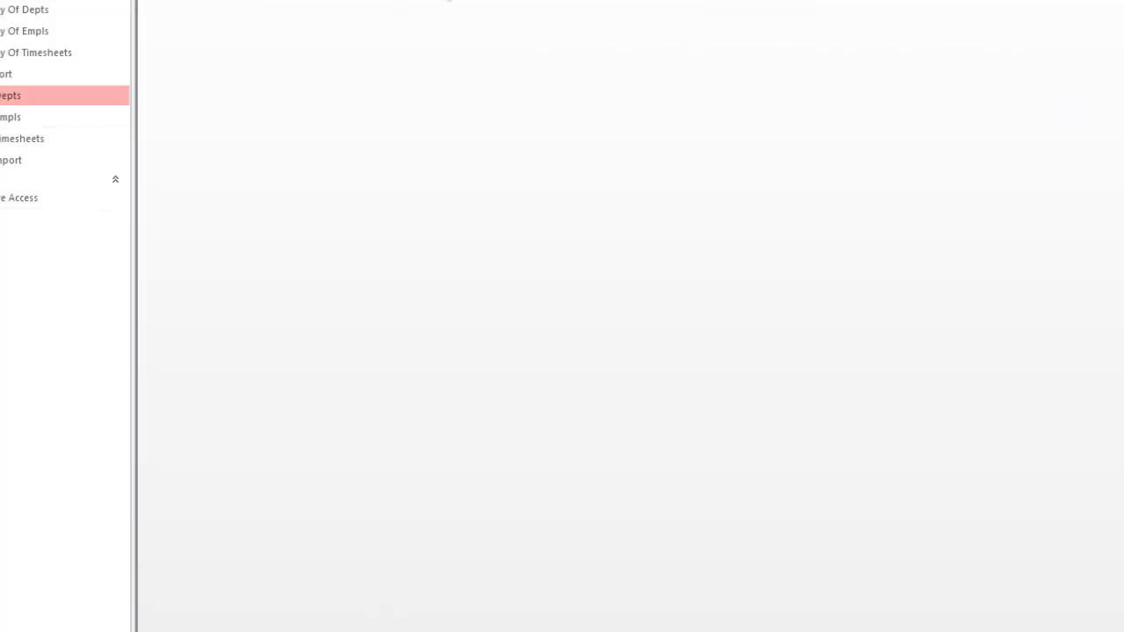
- Open tblEmpls in Design view and insert a new field named EmplID above LastName
double_click(18, 123)
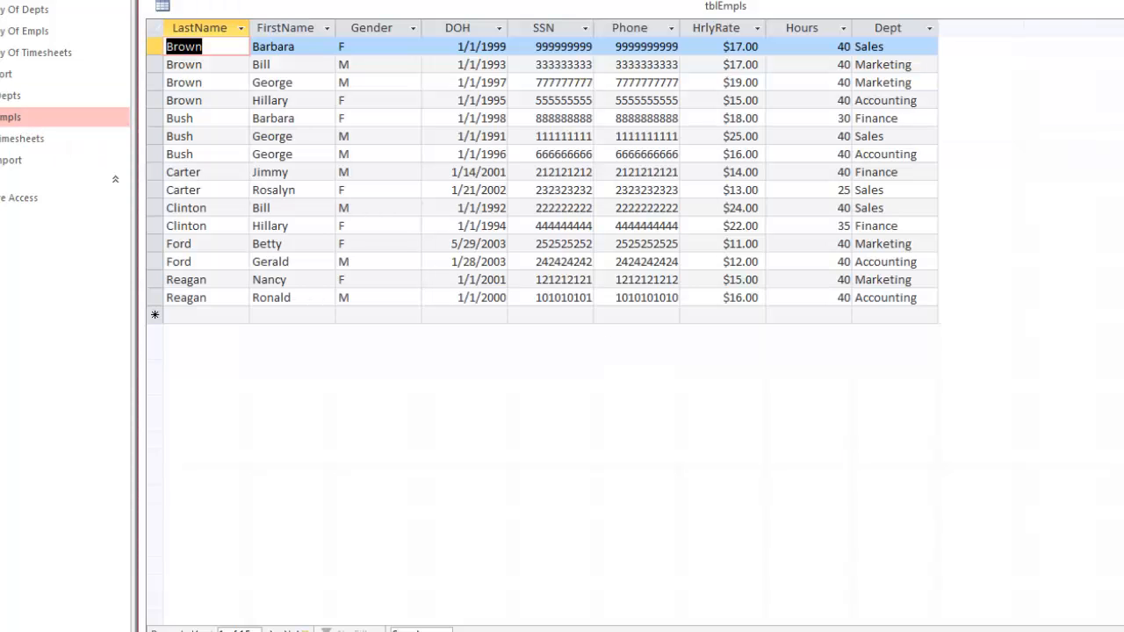
left_click(1122, 631)
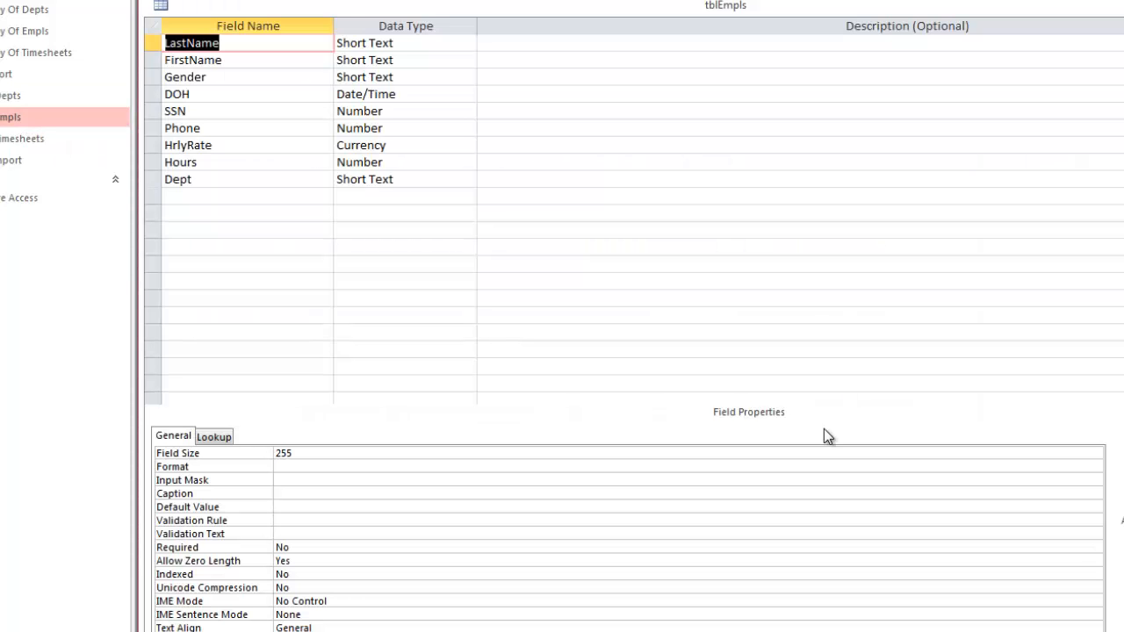
right_click(152, 42)
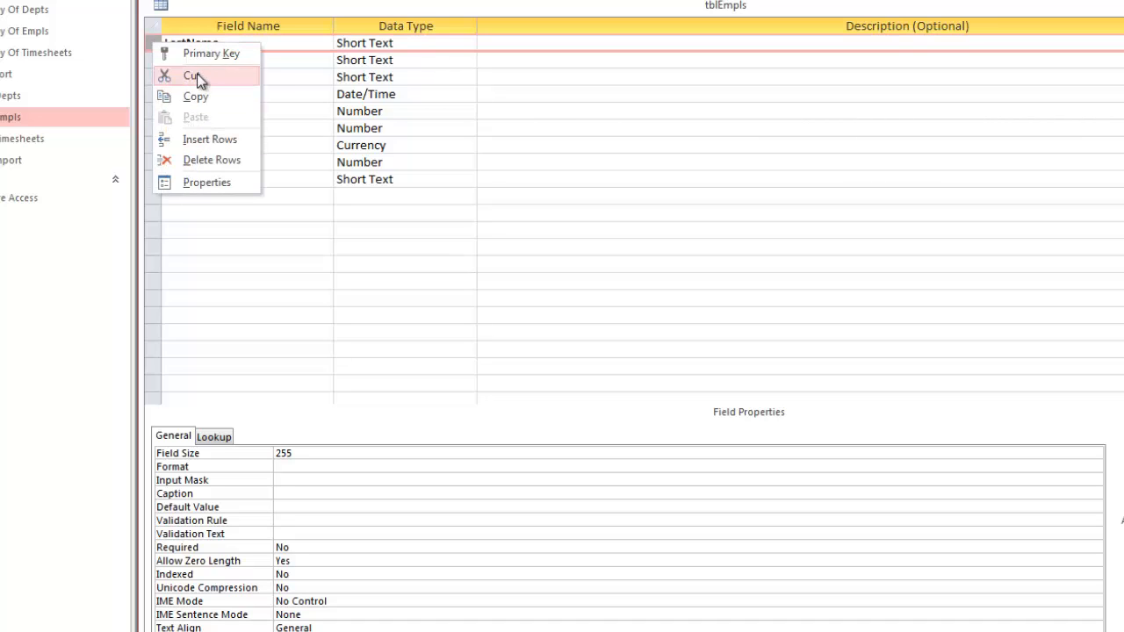
left_click(209, 139)
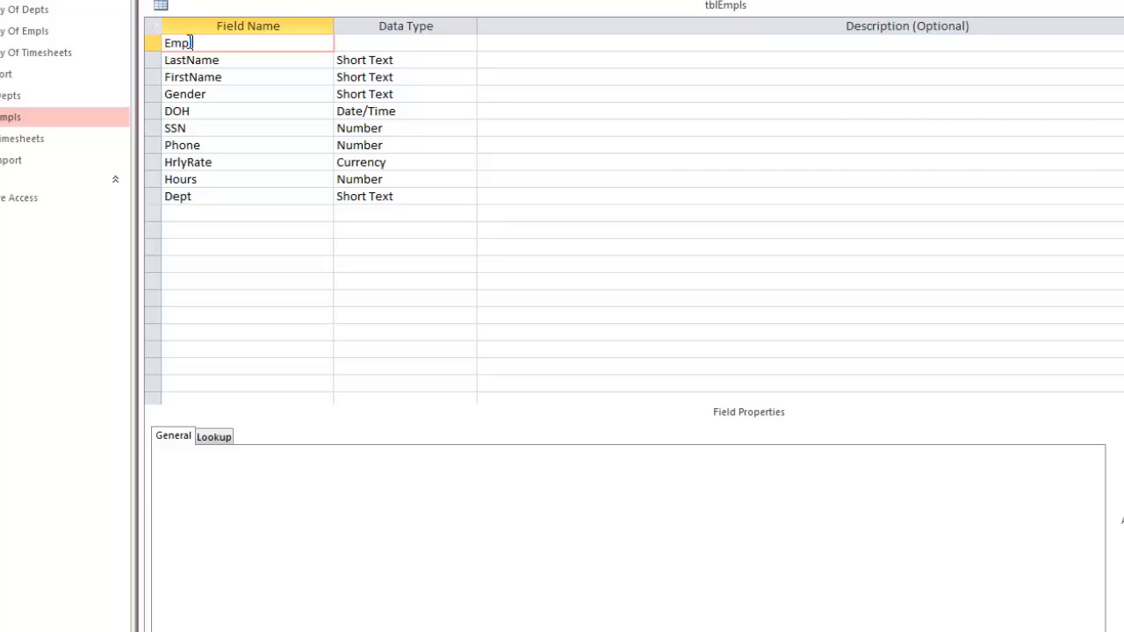
- Set the EmplID field in tblEmpls to the AutoNumber data type and its Indexed property to Yes (No Duplicates)
left_click(437, 42)
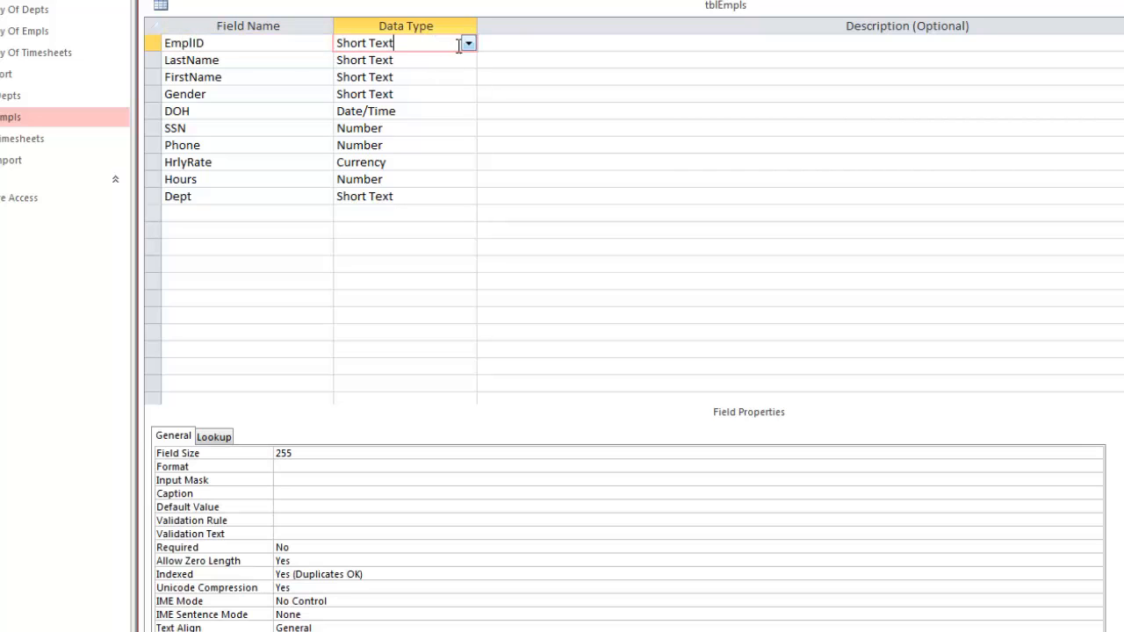
left_click(468, 42)
left_click(376, 145)
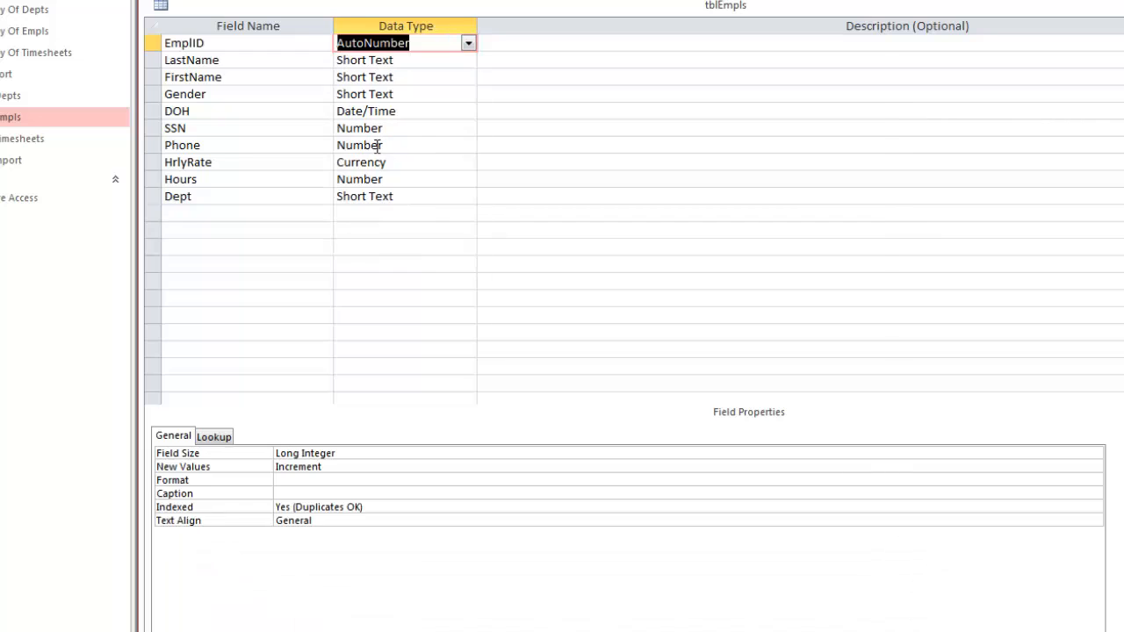
left_click(378, 506)
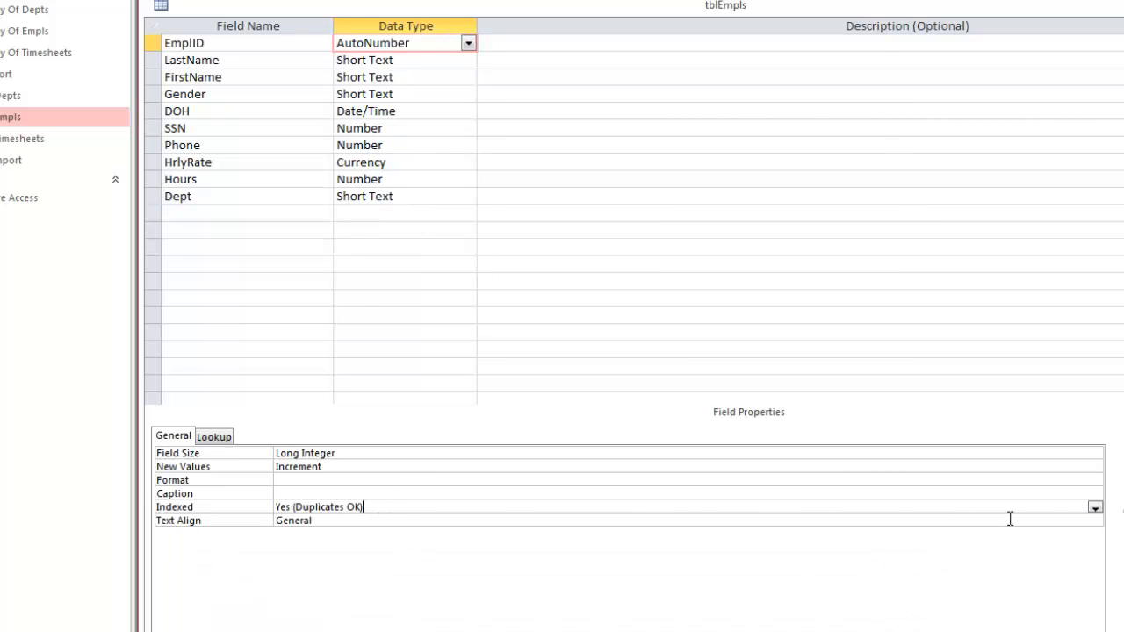
left_click(1095, 508)
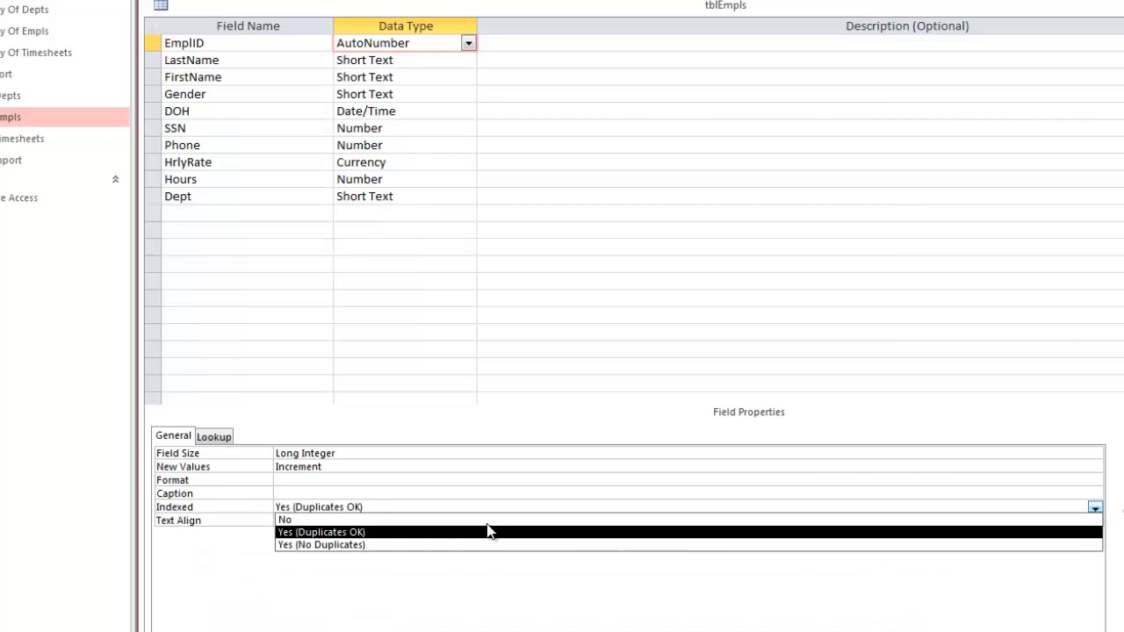
left_click(368, 545)
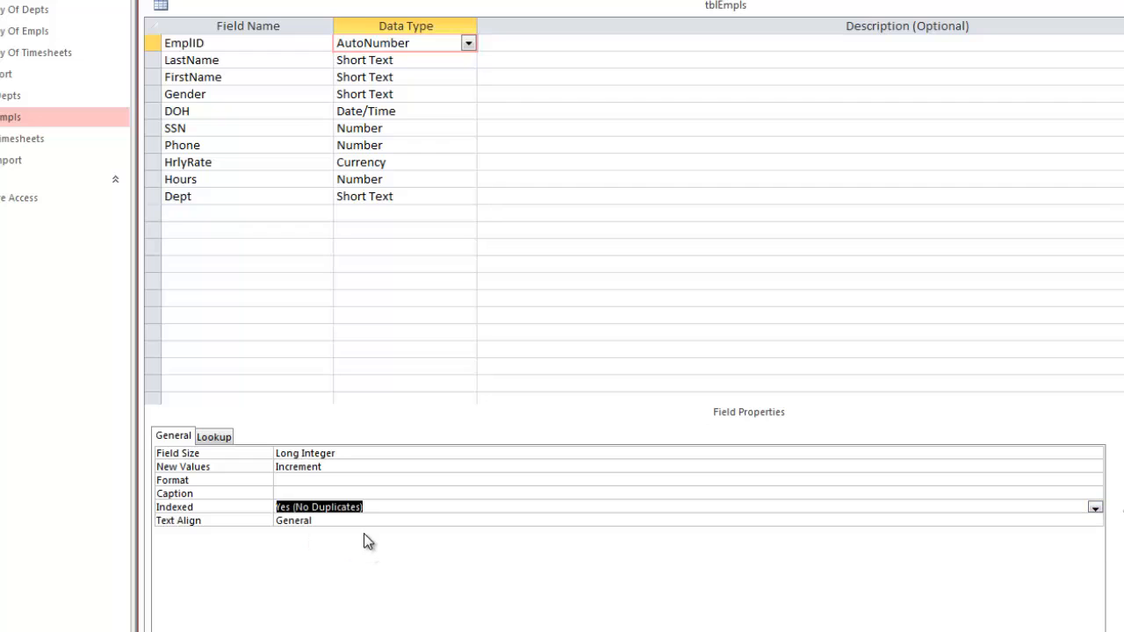
- Add a DeptID field with the Number data type below Dept in tblEmpls
left_click(180, 214)
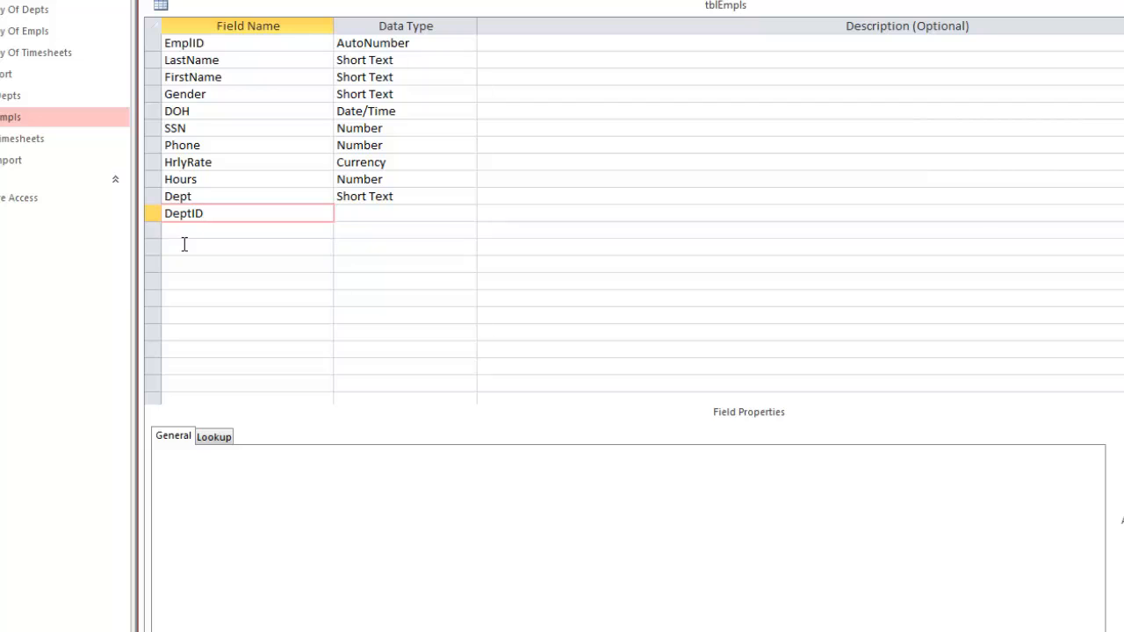
left_click(418, 213)
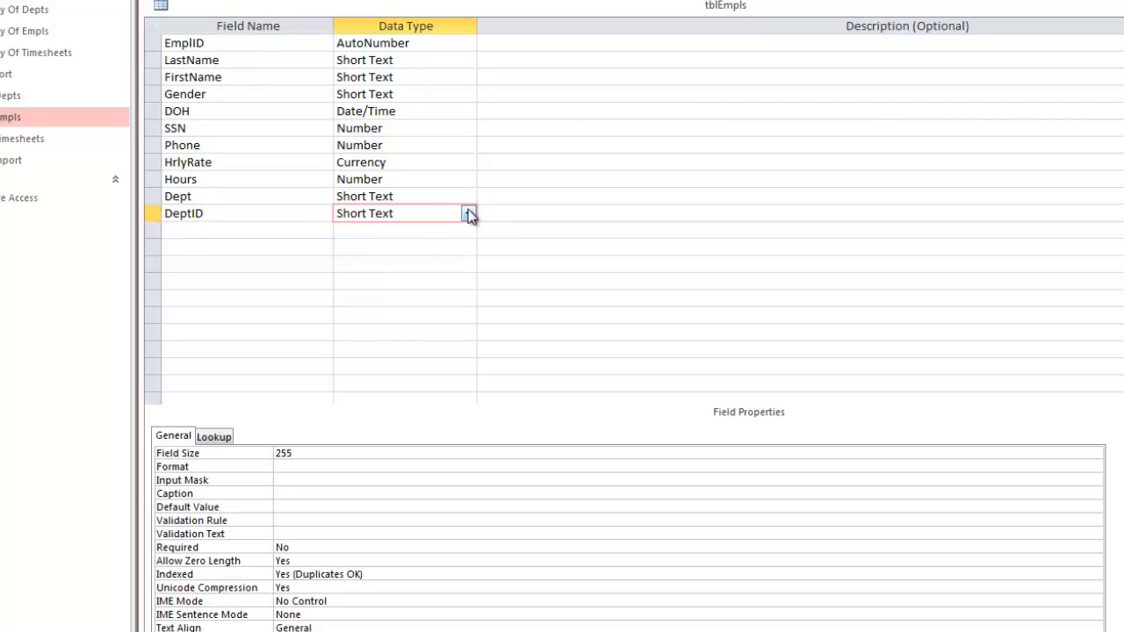
left_click(469, 214)
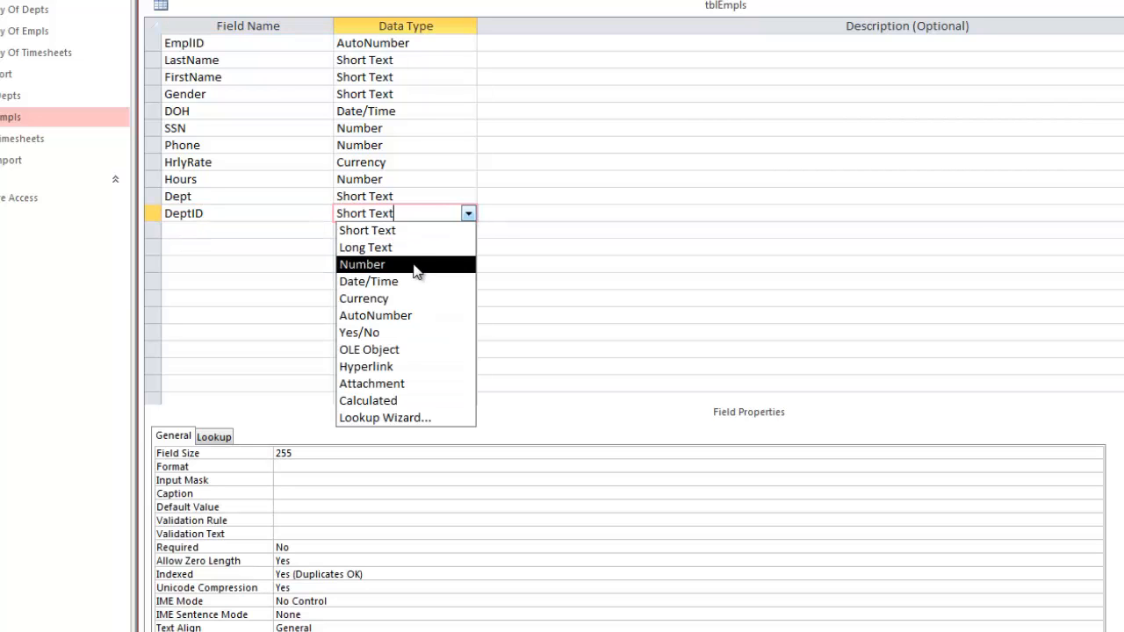
left_click(362, 264)
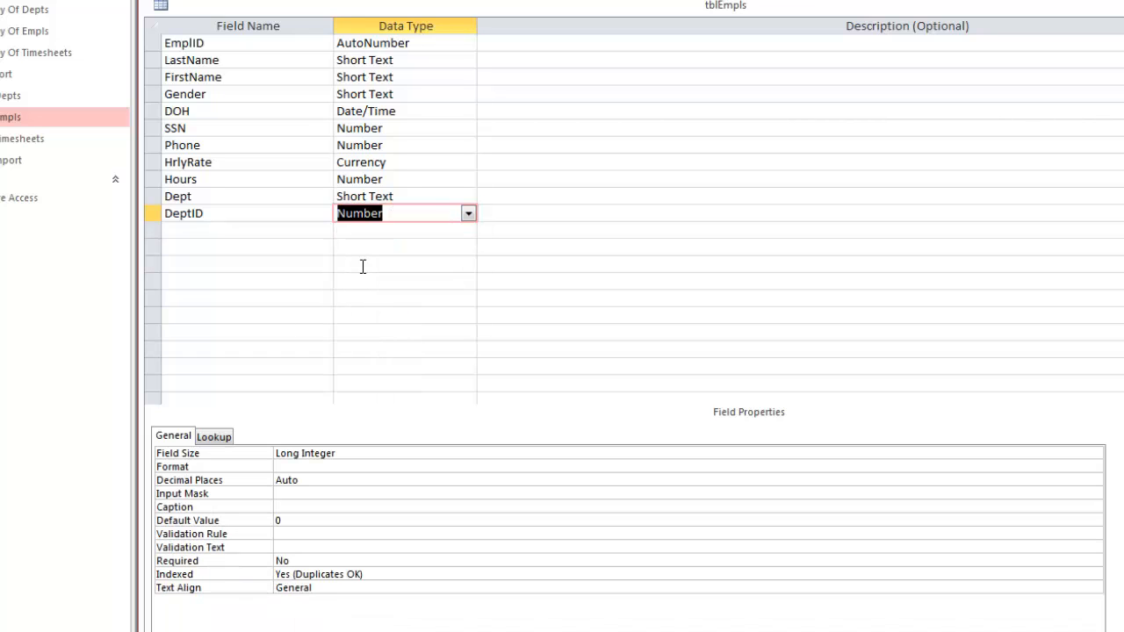
- Clear the DeptID field's default value in tblEmpls, save the table and switch it to Datasheet view
left_click(297, 522)
key("BackSpace")
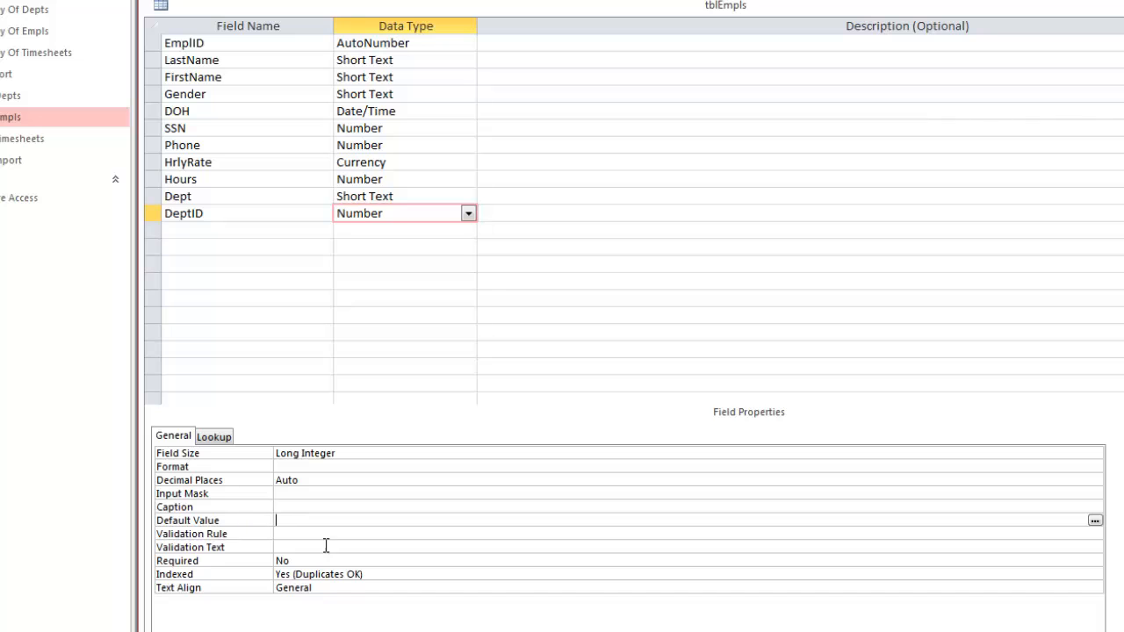
left_click(2, 2)
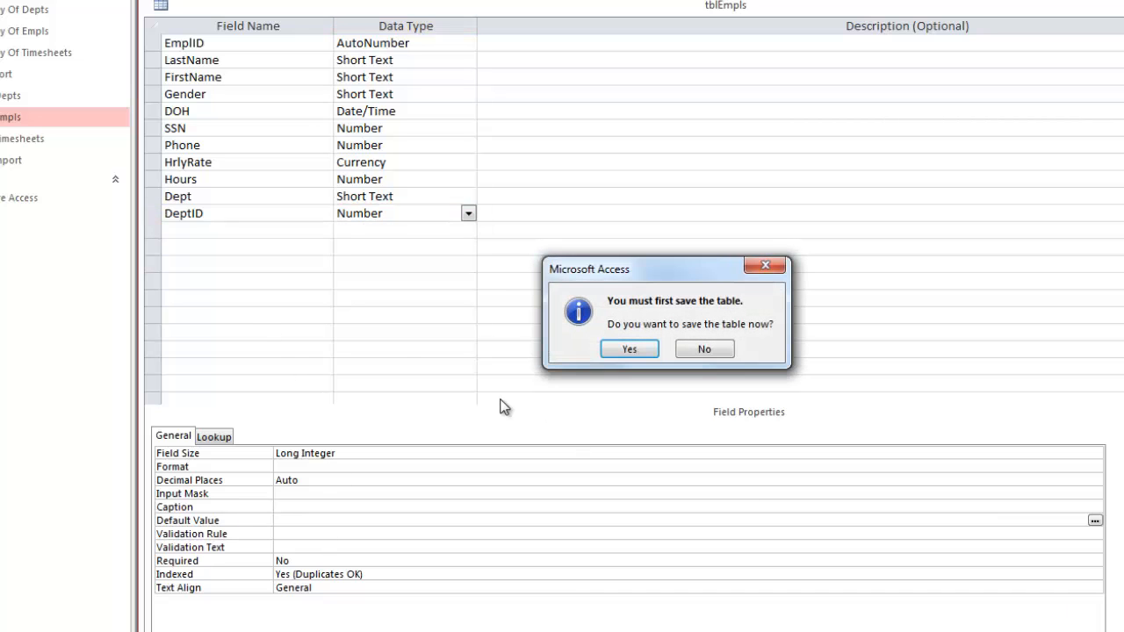
left_click(631, 349)
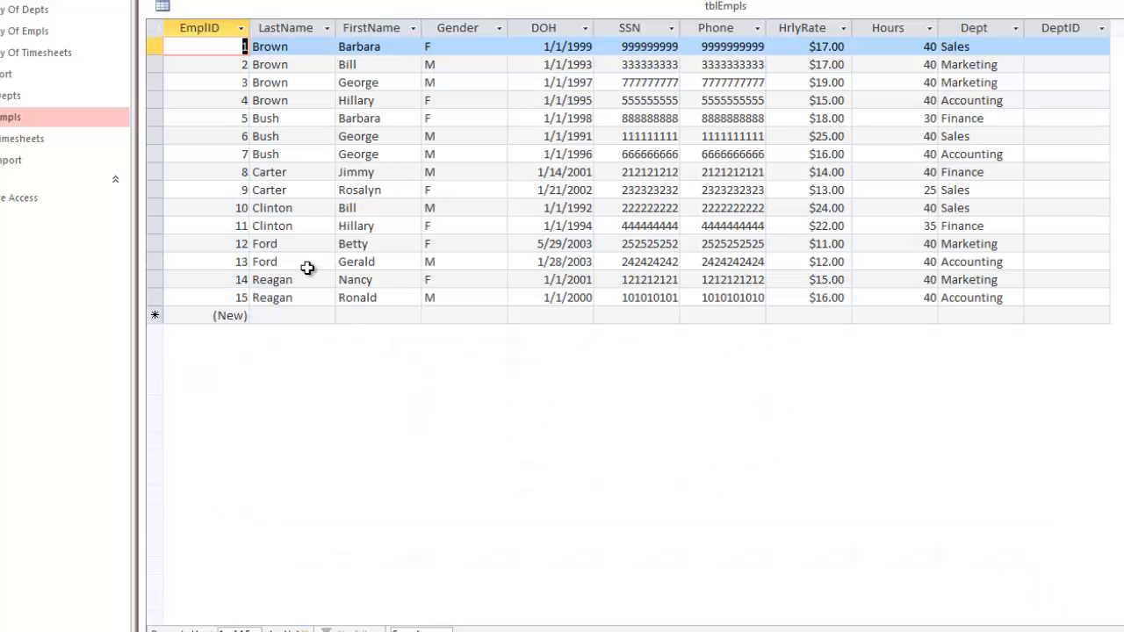
- Check the EmplID and DeptID columns of tblEmpls and close the table
left_click(213, 26)
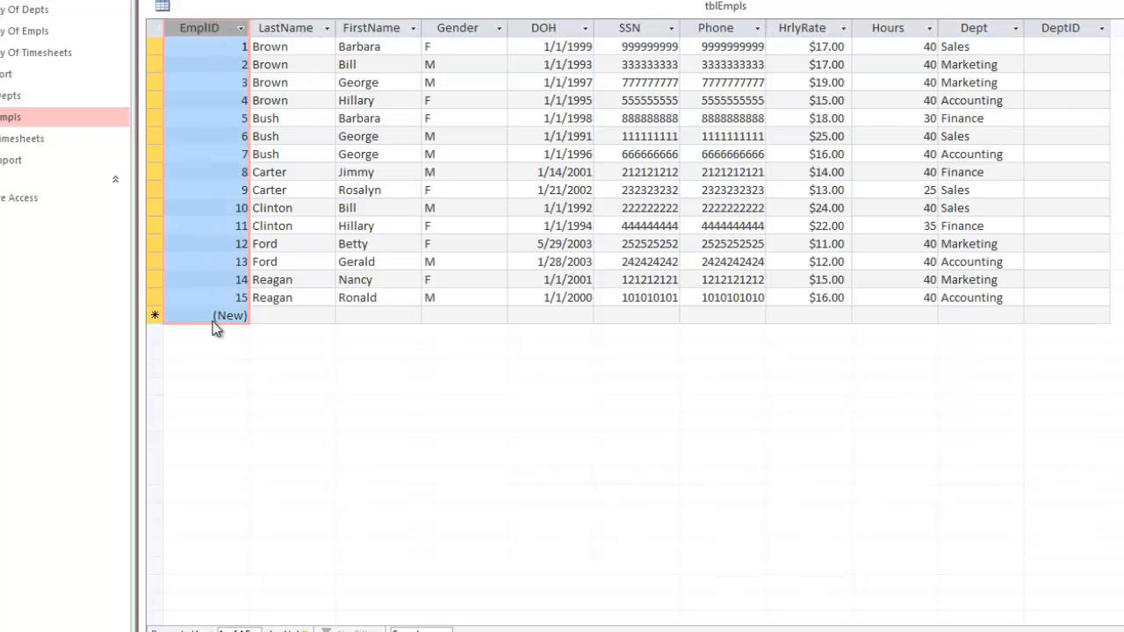
left_click(1061, 28)
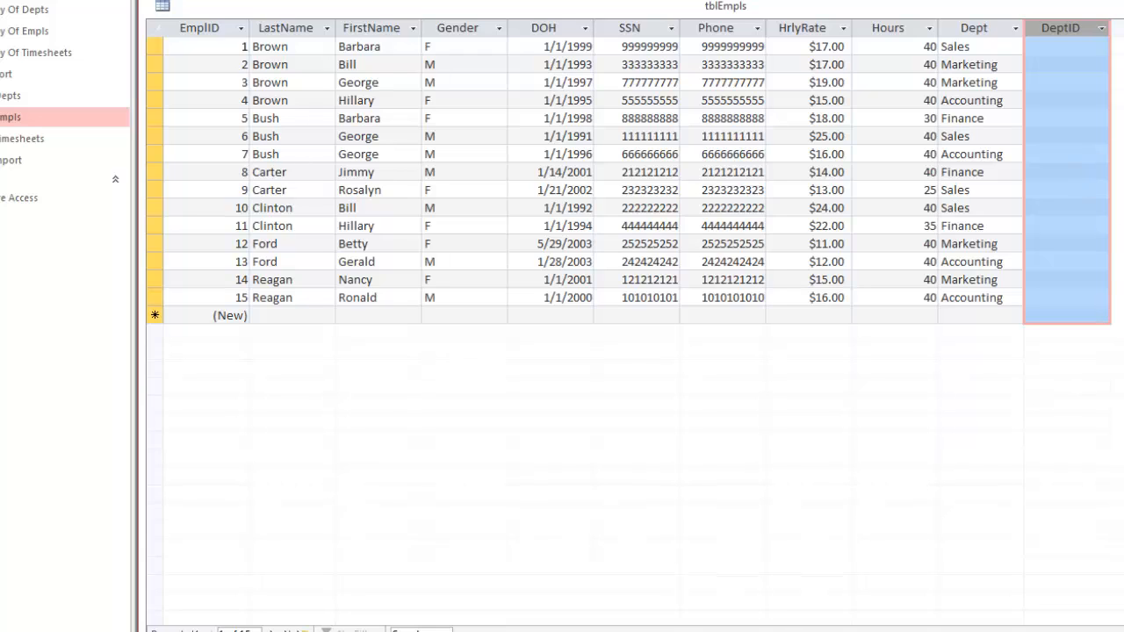
key("ctrl+w")
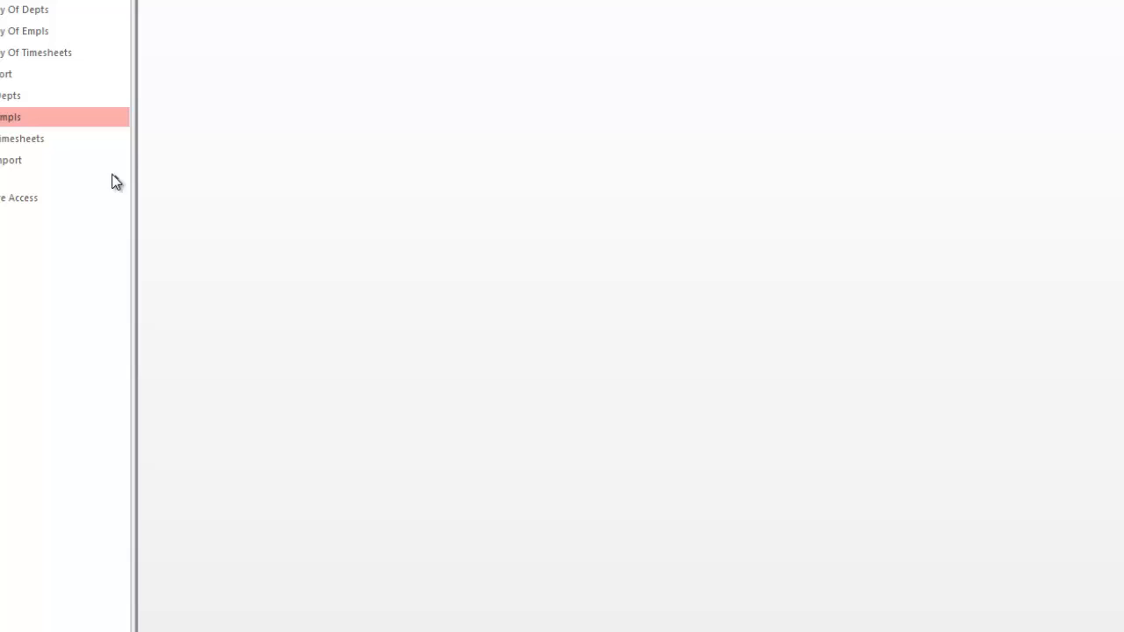
- Open tblTimesheets in Design view and add an EmplID field with the Number data type below HrsWorked
double_click(11, 141)
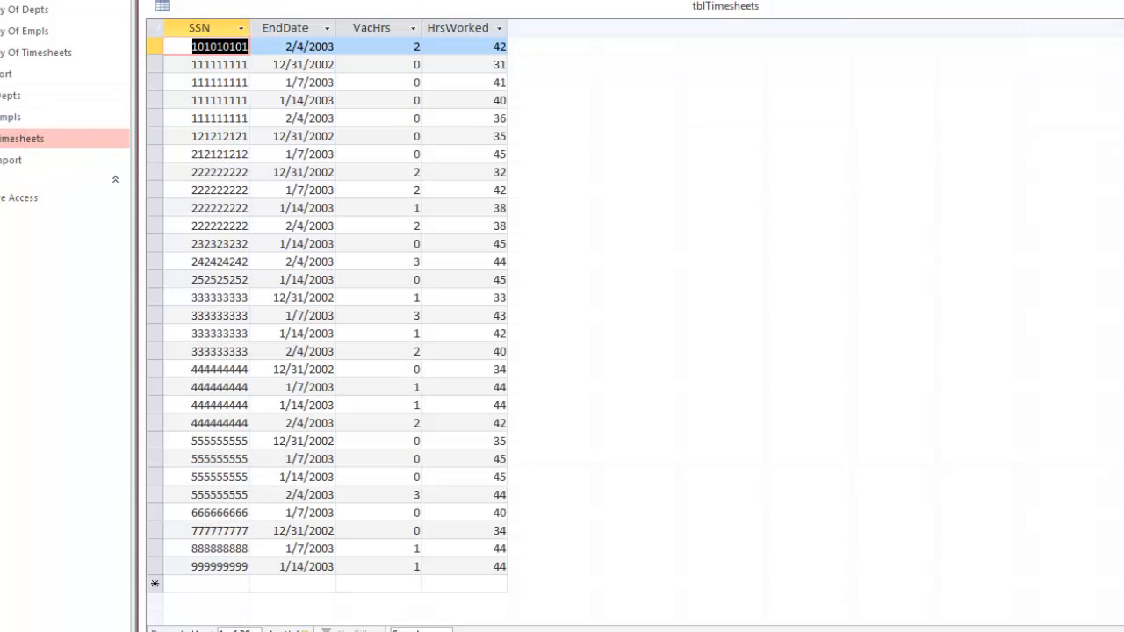
key("ctrl+period")
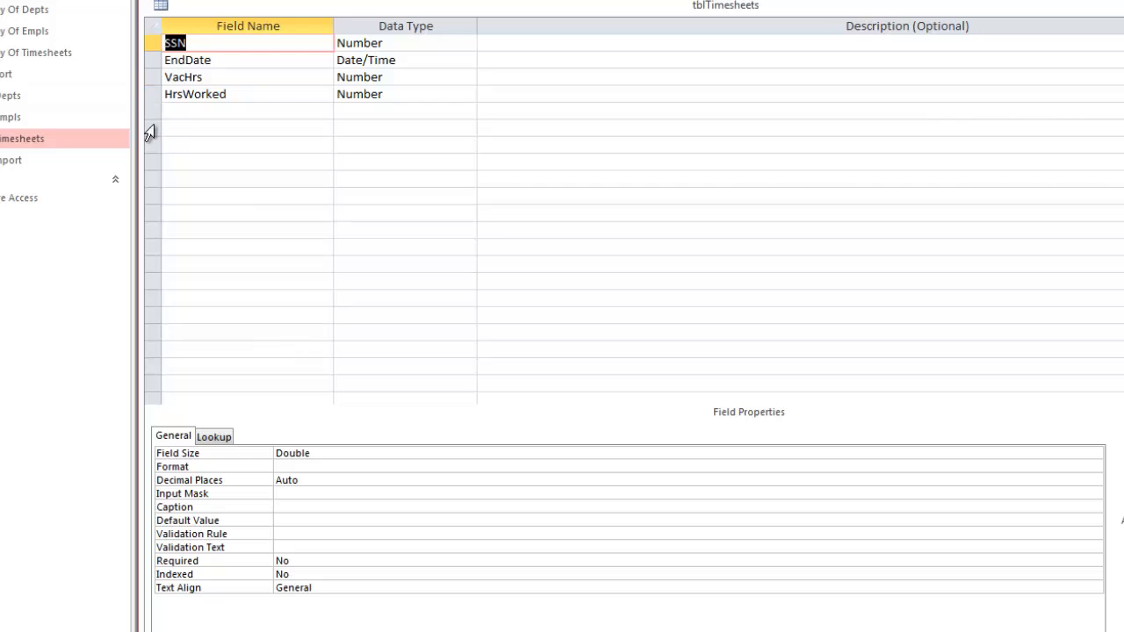
left_click(189, 110)
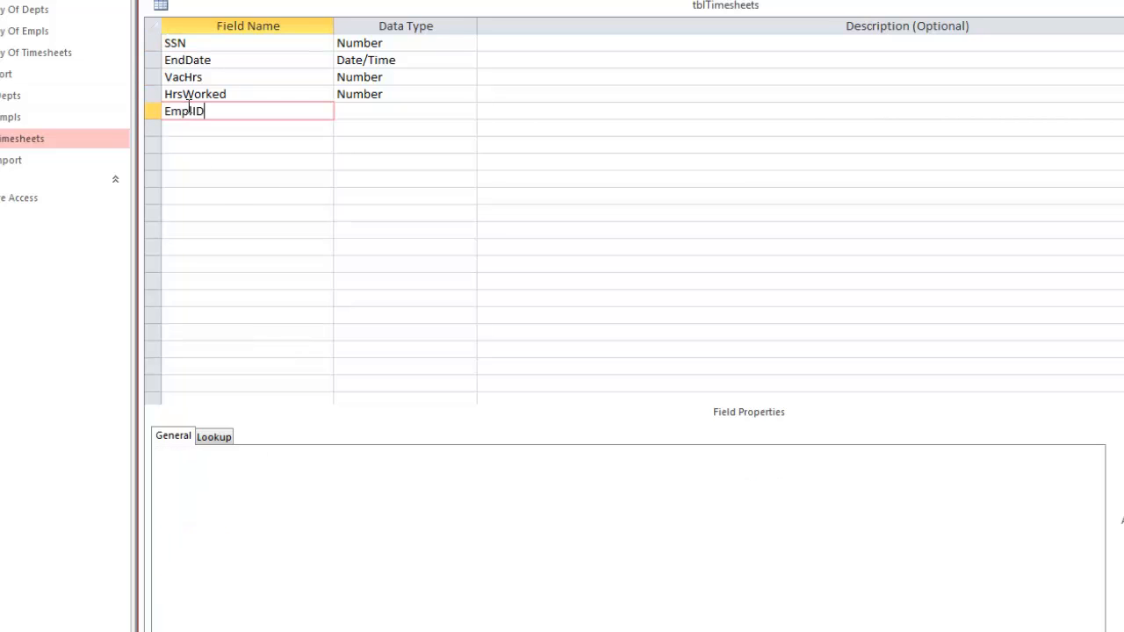
type("EmplID")
left_click(382, 113)
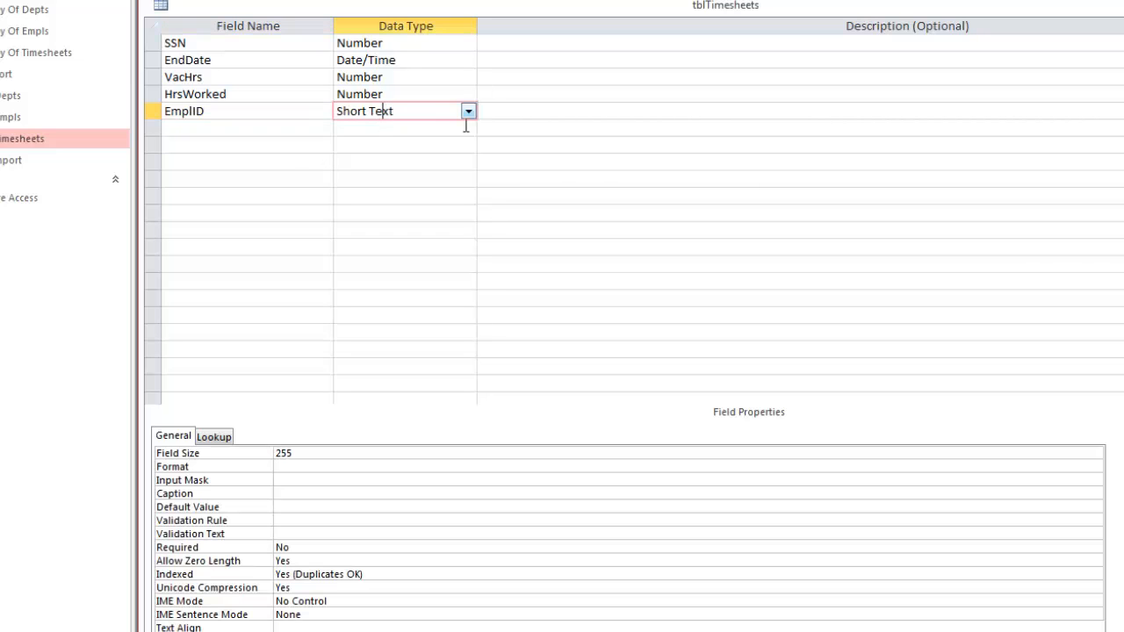
left_click(468, 113)
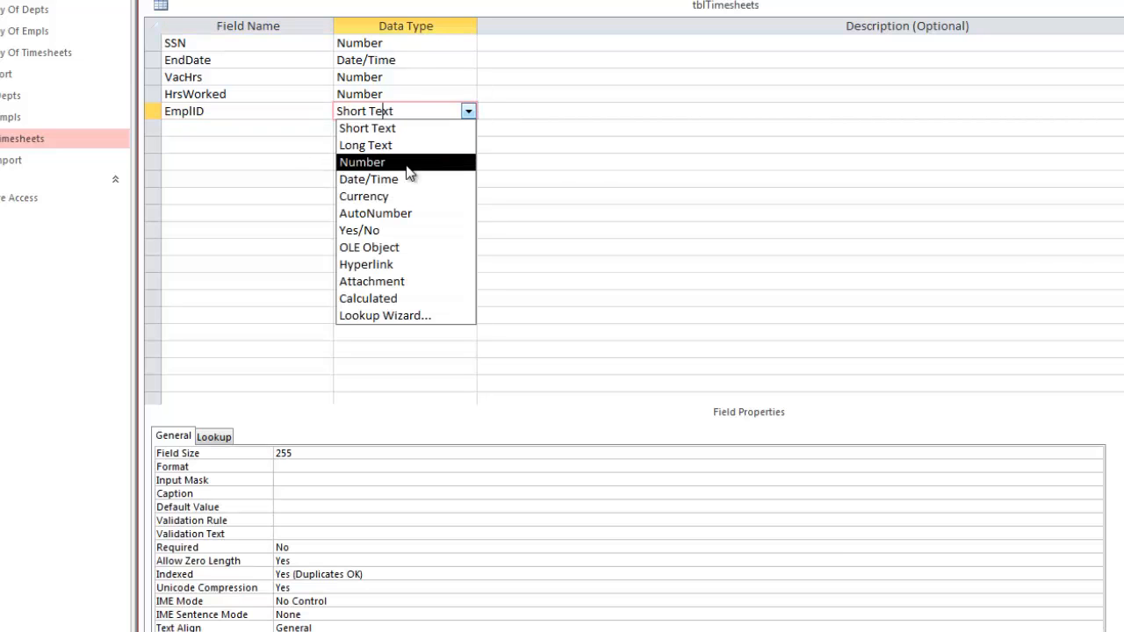
left_click(363, 165)
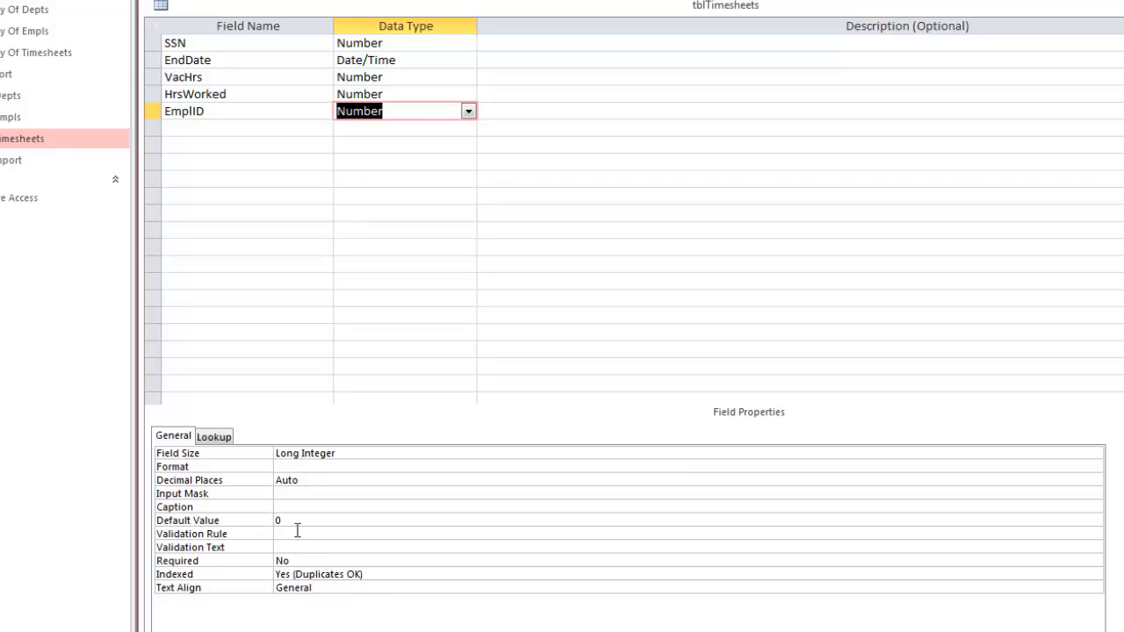
- Clear the EmplID field's default value in tblTimesheets, then save the table and close it after checking the new column
left_click(207, 520)
key("Delete")
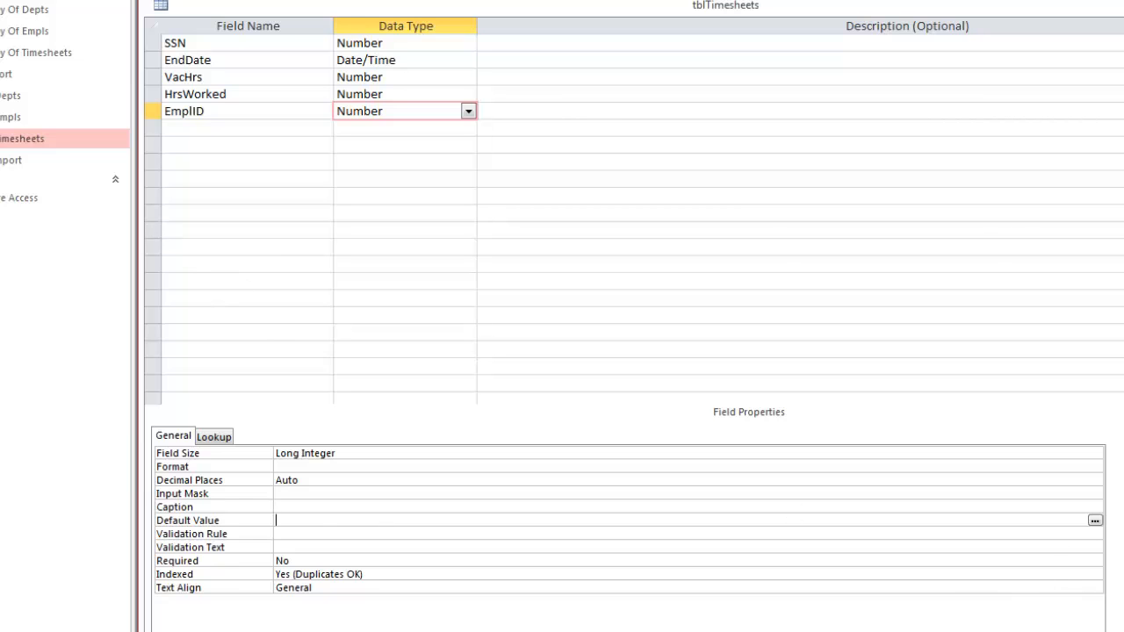
left_click(1123, 631)
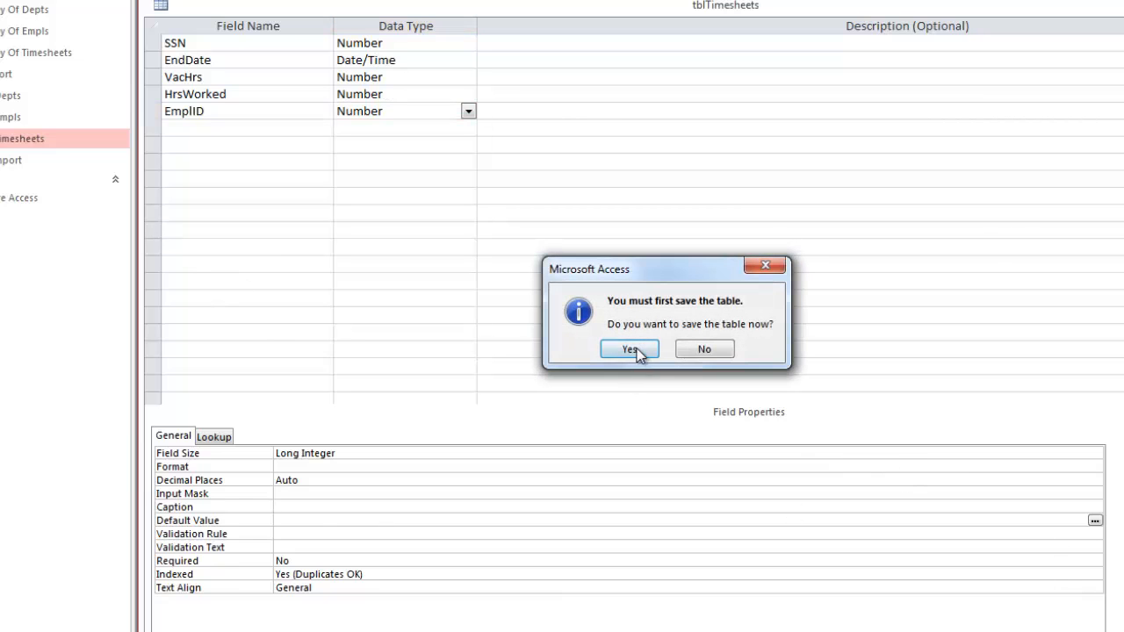
left_click(631, 350)
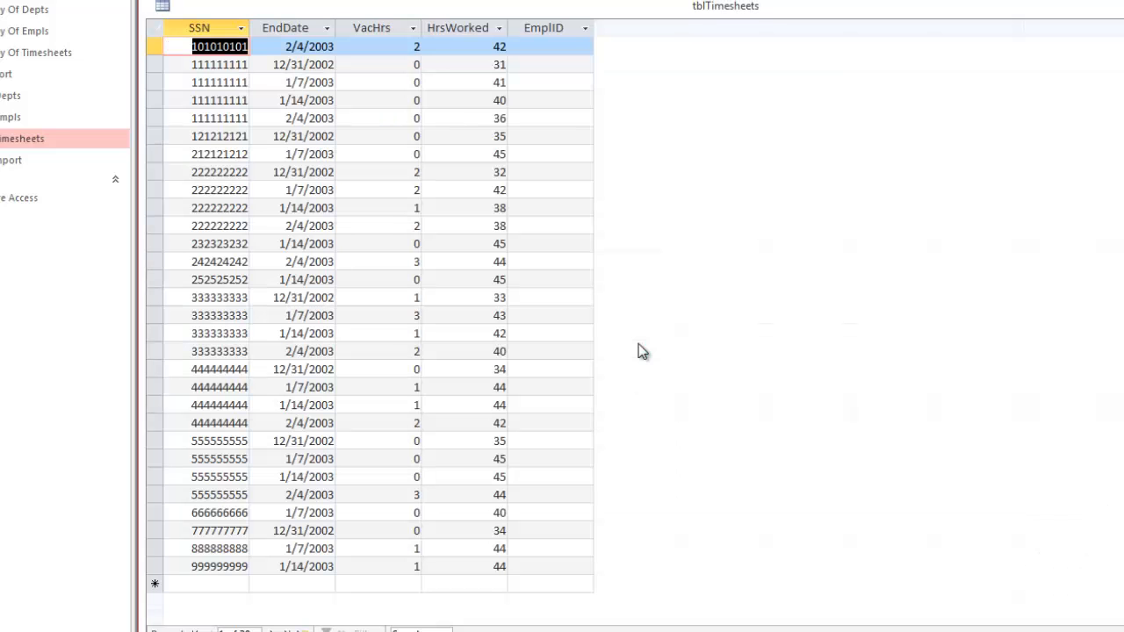
left_click(543, 29)
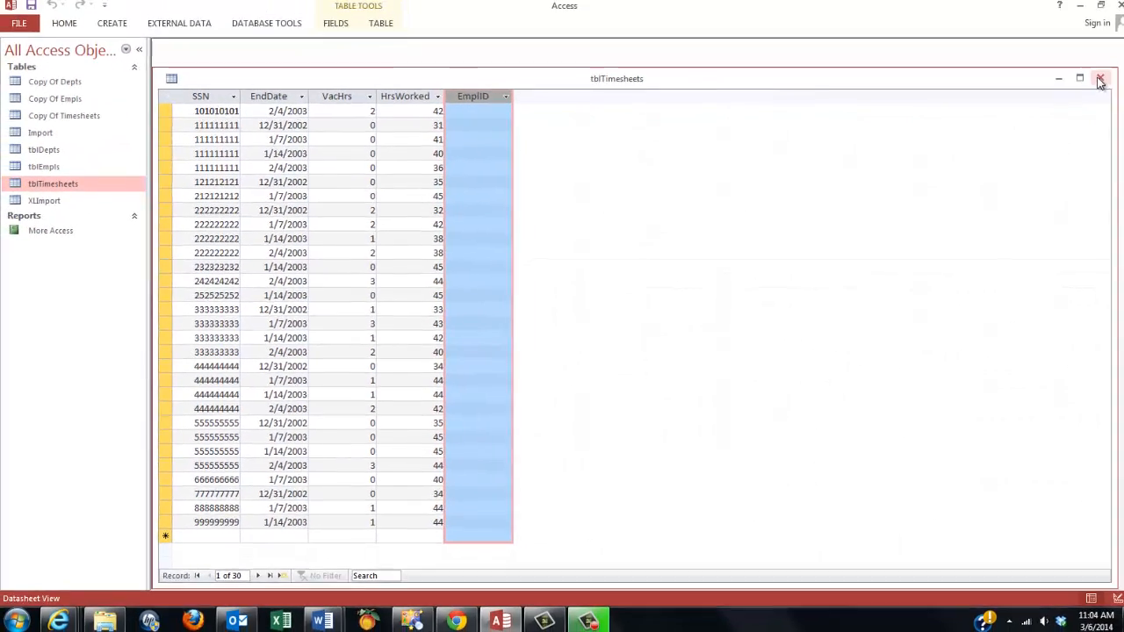
left_click(1100, 81)
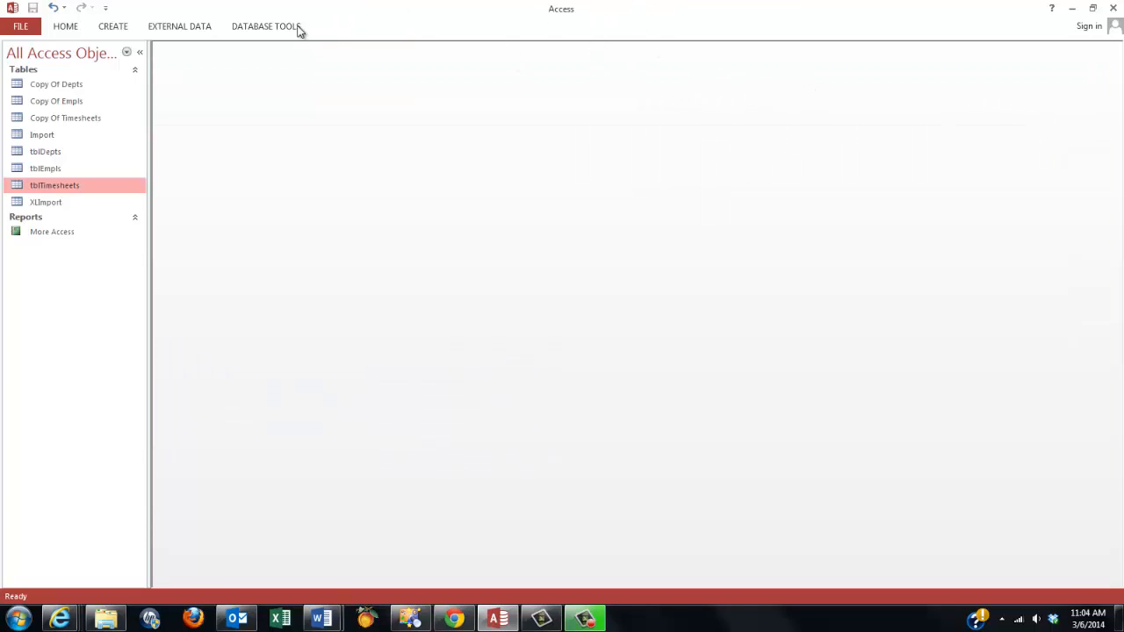
- Create a query in Design view with tblDepts and tblEmpls, joined on their Dept fields
left_click(118, 31)
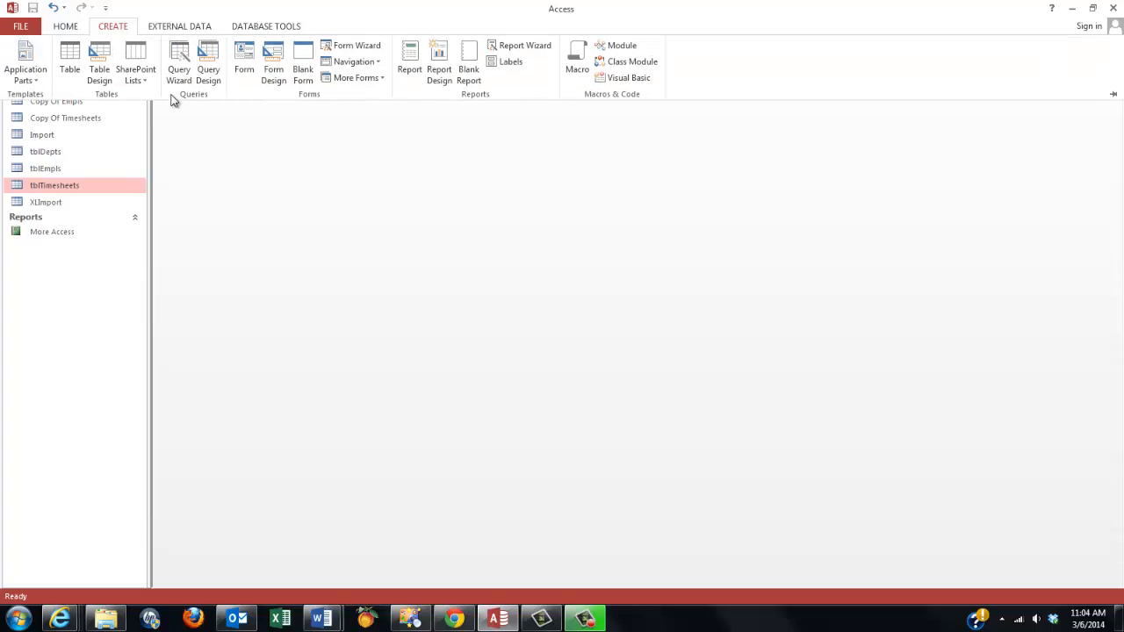
left_click(213, 60)
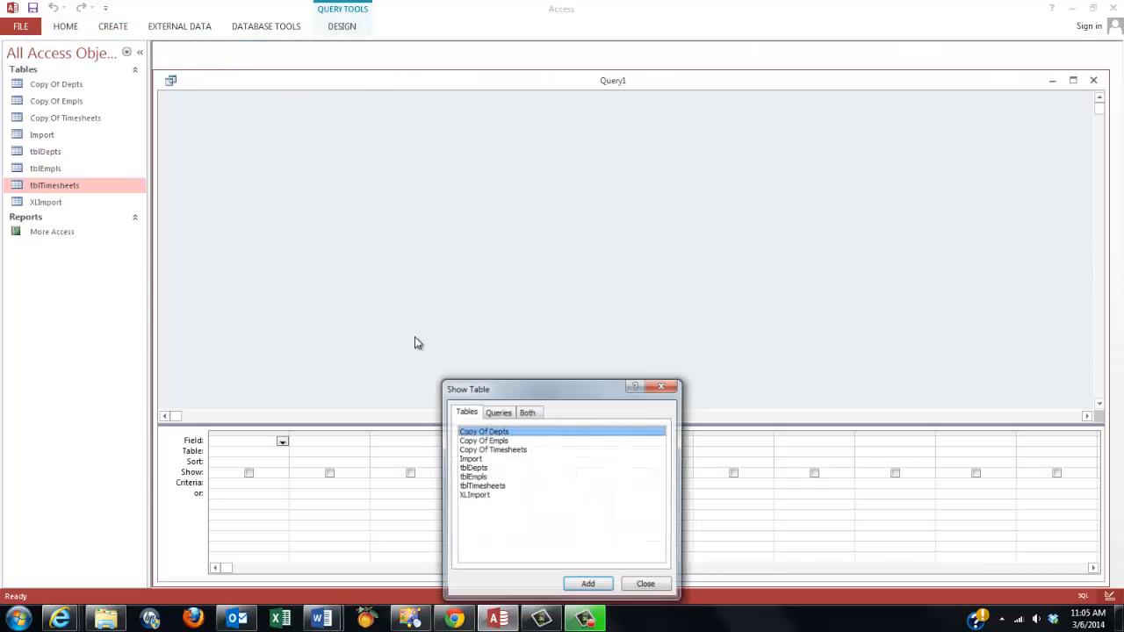
double_click(482, 469)
double_click(479, 477)
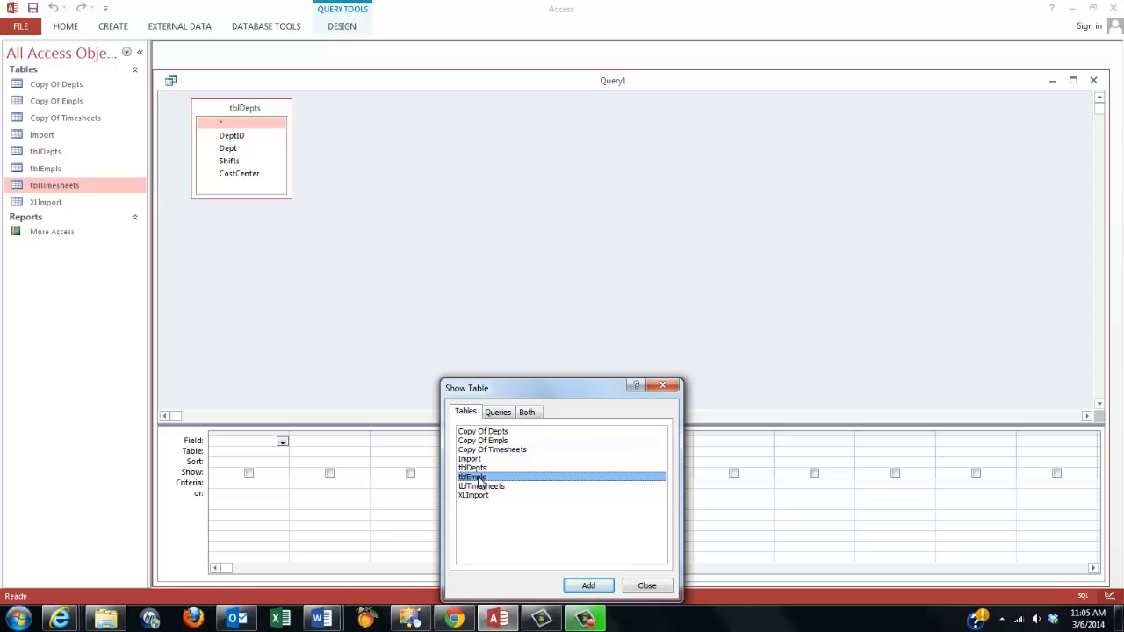
left_click(648, 586)
left_click_drag(422, 197, 482, 282)
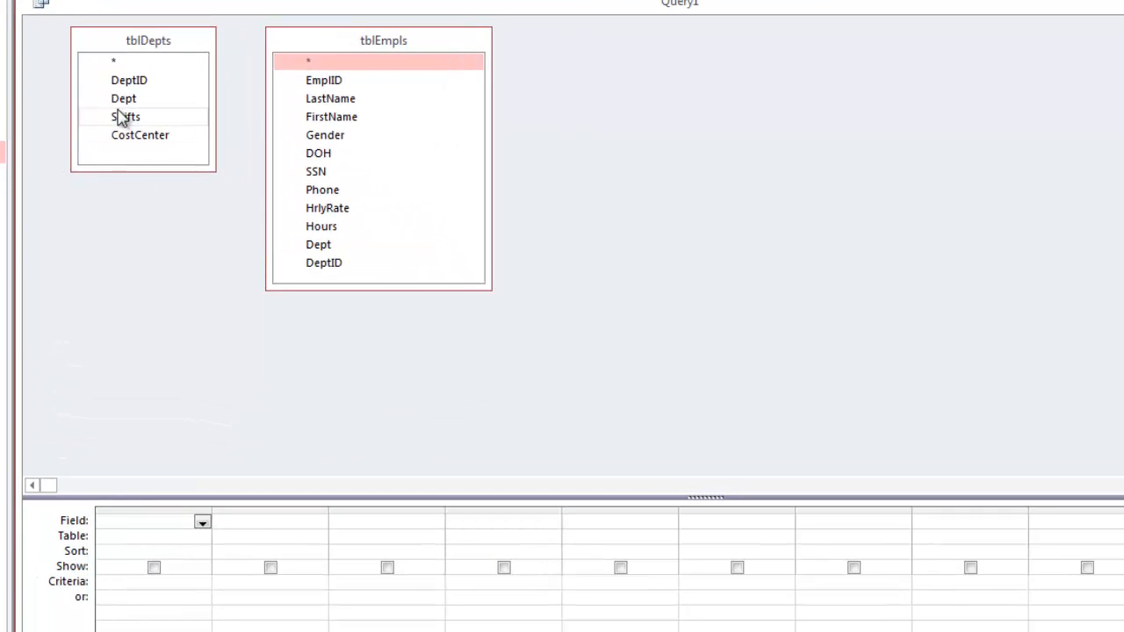
left_click_drag(129, 103, 323, 245)
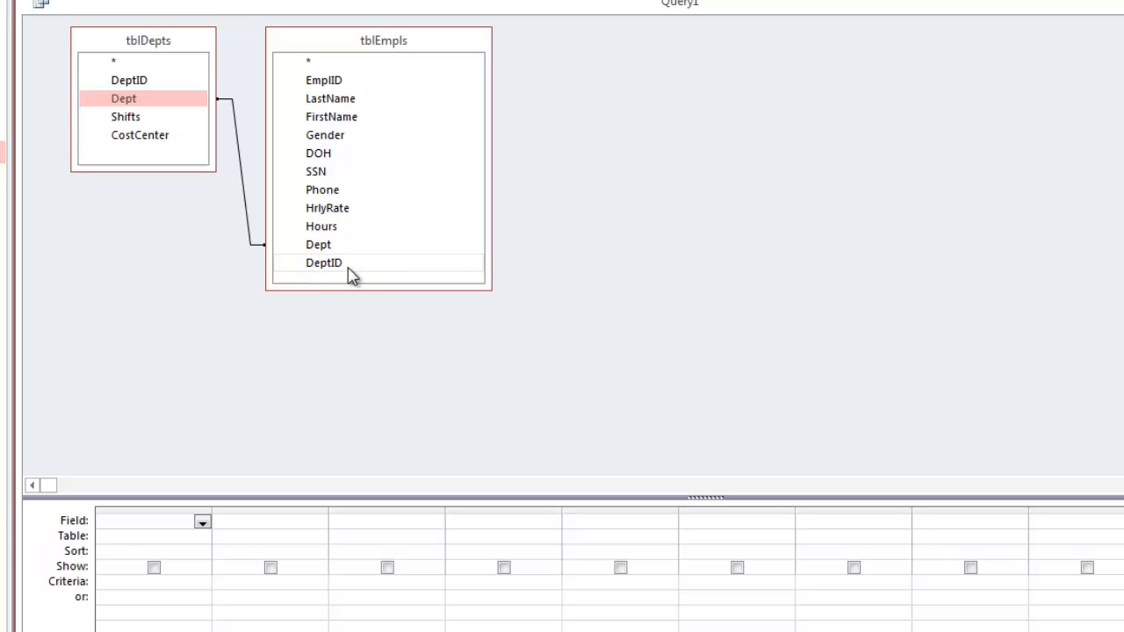
- Make it an update query that sets the DeptID field of tblEmpls to [tblDepts].[DeptID]
left_click_drag(327, 268, 118, 580)
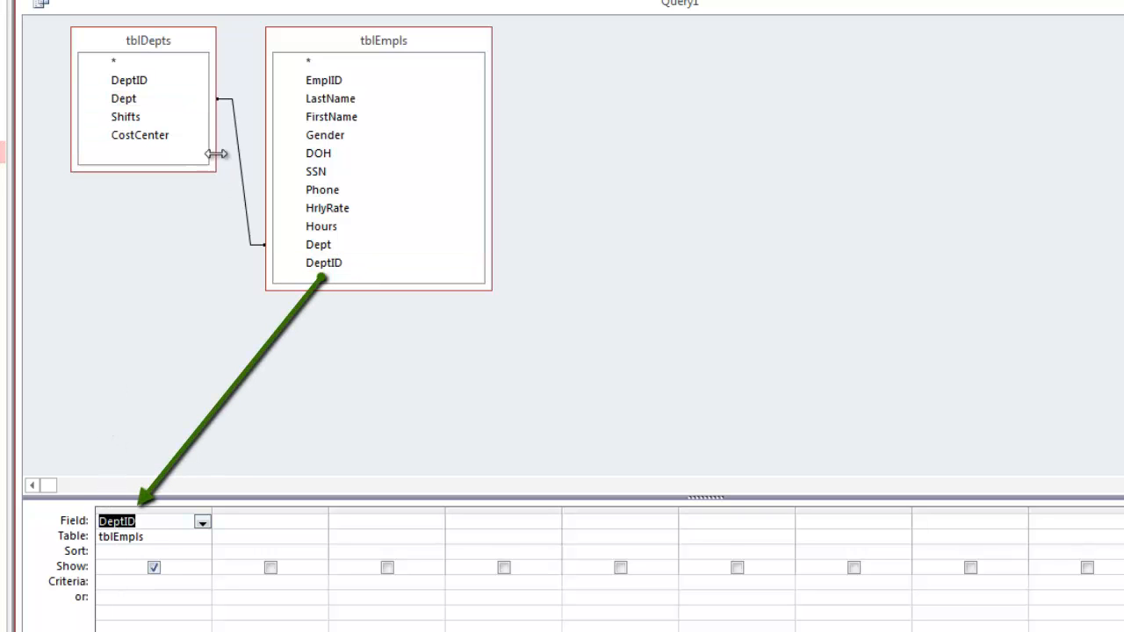
left_click(207, 0)
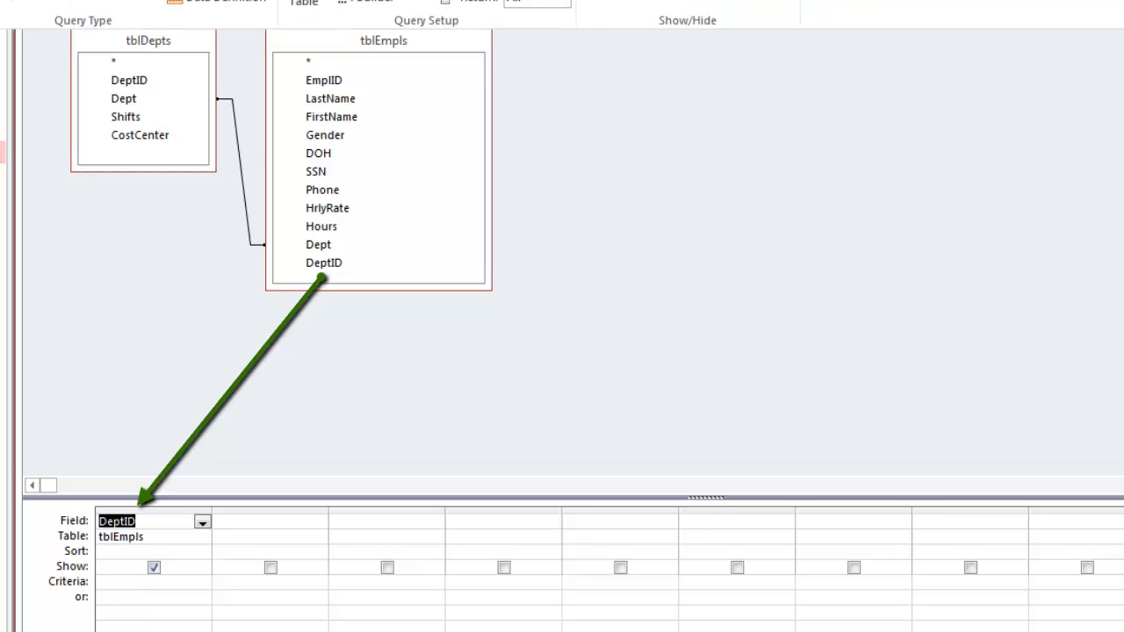
left_click(48, 4)
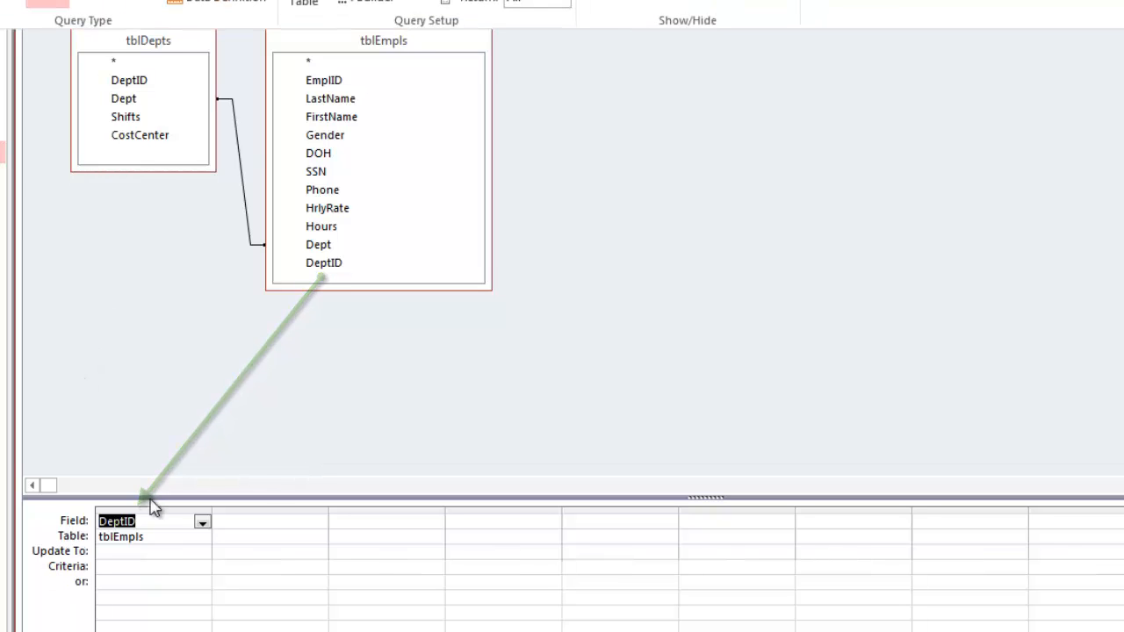
left_click(115, 552)
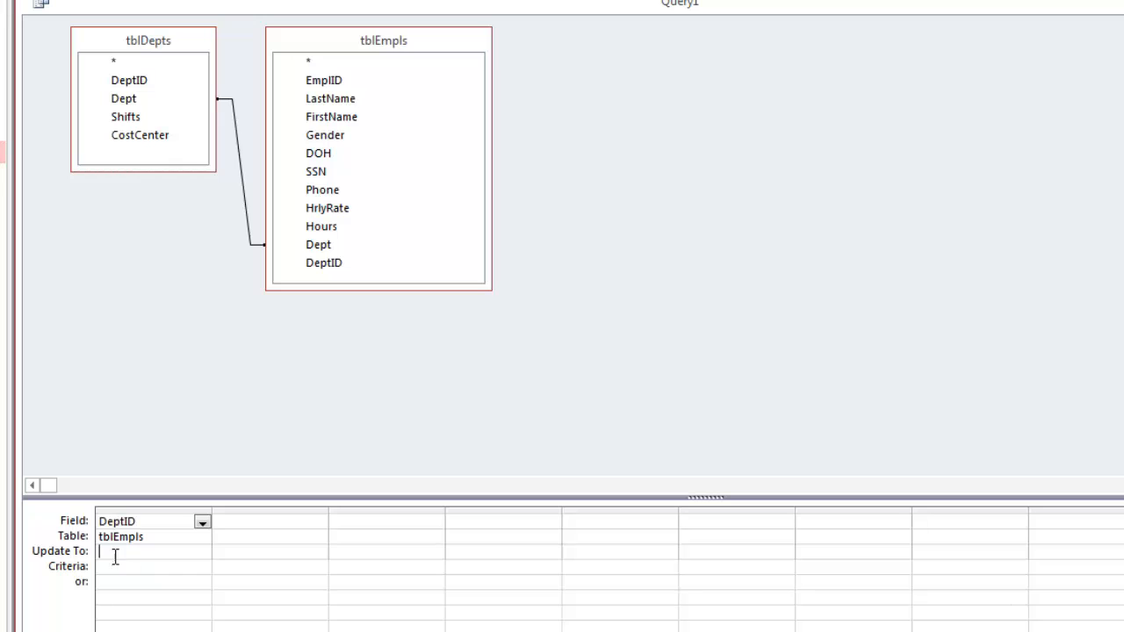
type("tbl")
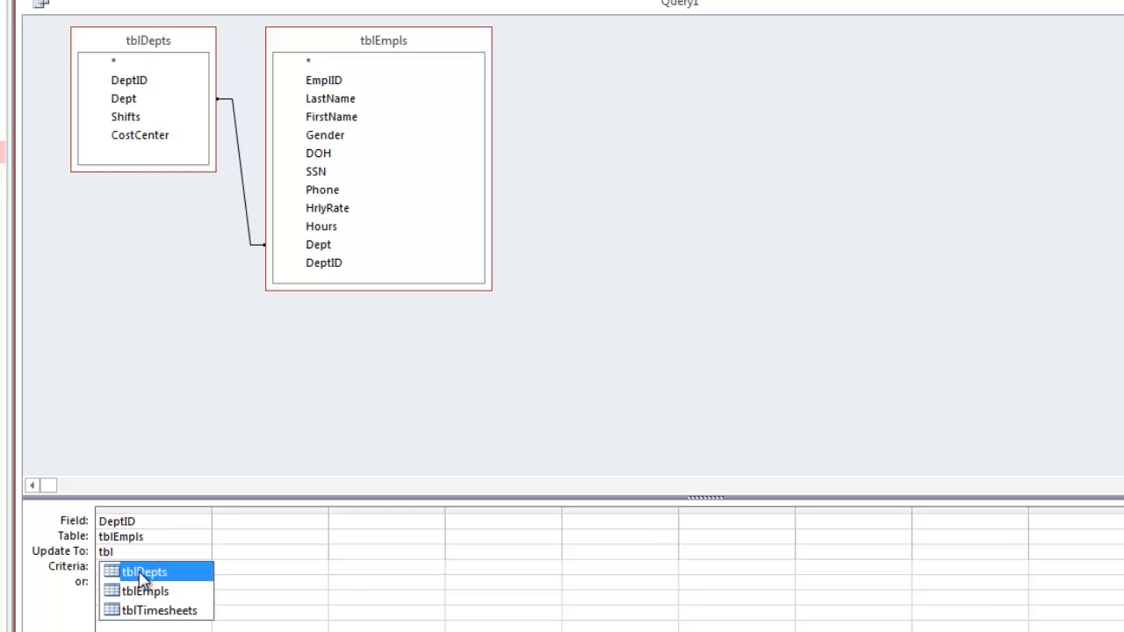
left_click(141, 573)
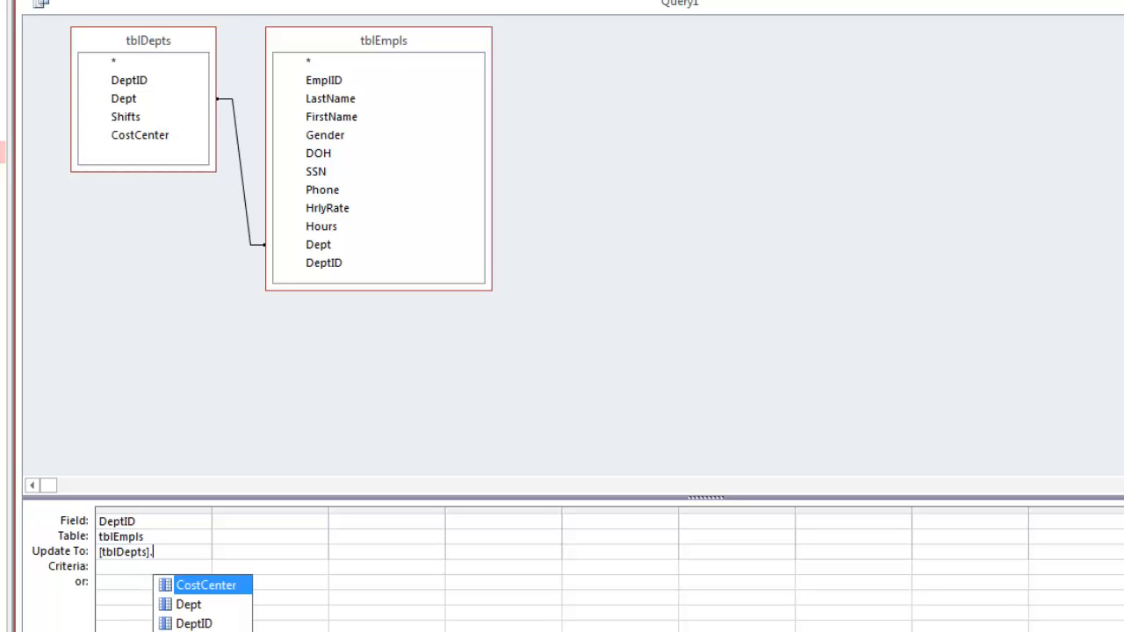
left_click(190, 622)
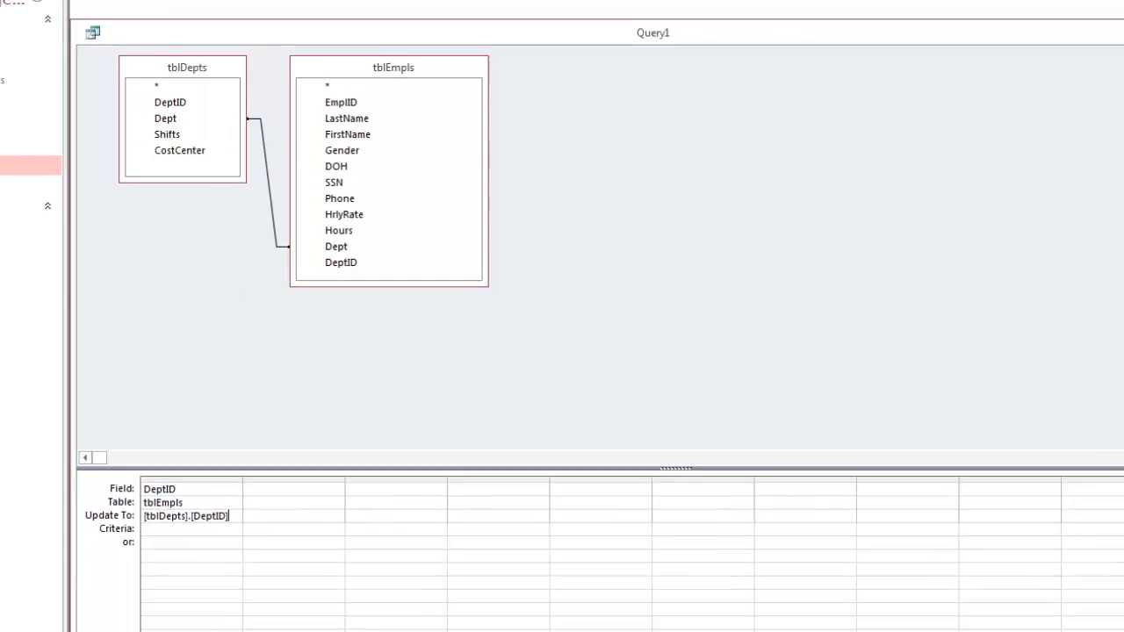
- Run the update query on the employee records and close it without saving its design
left_click(343, 26)
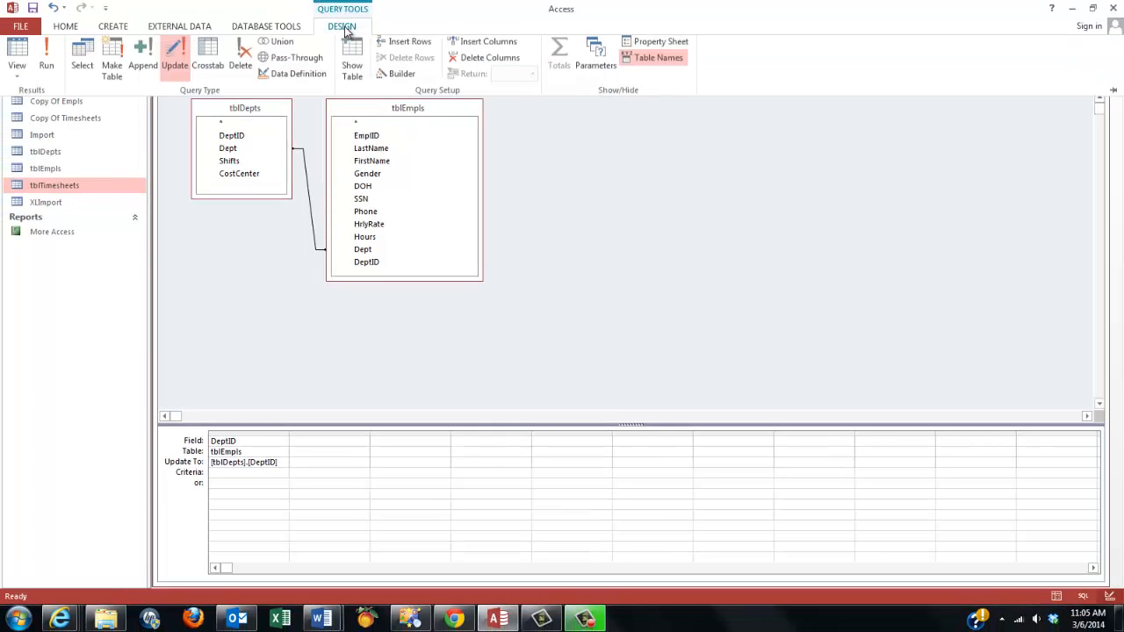
left_click(47, 63)
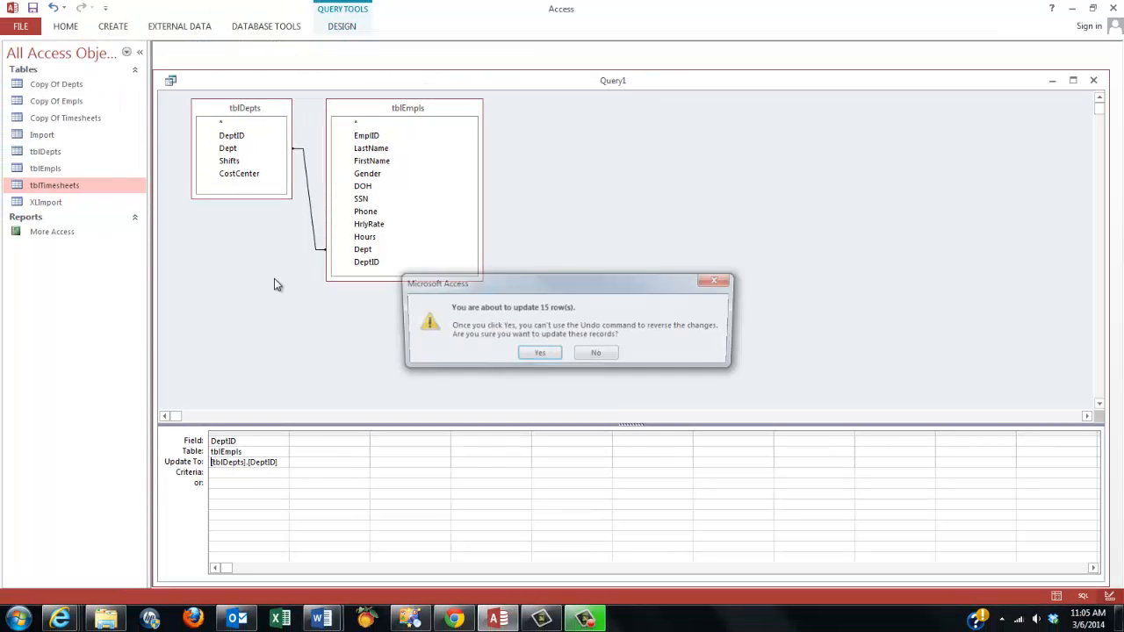
left_click(539, 355)
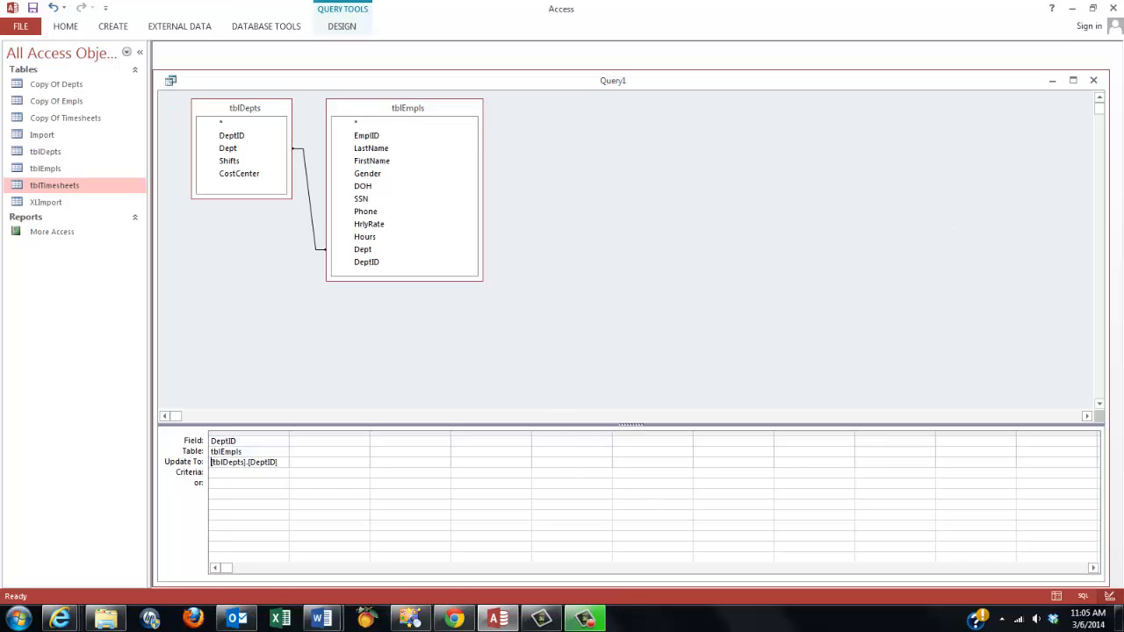
left_click(1094, 81)
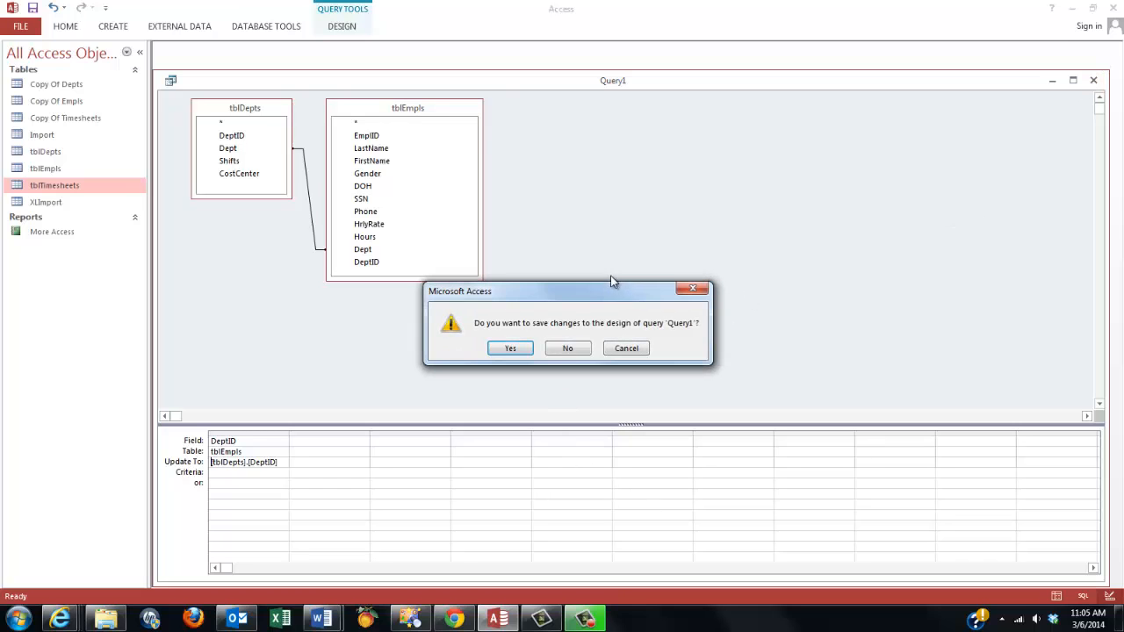
left_click(568, 348)
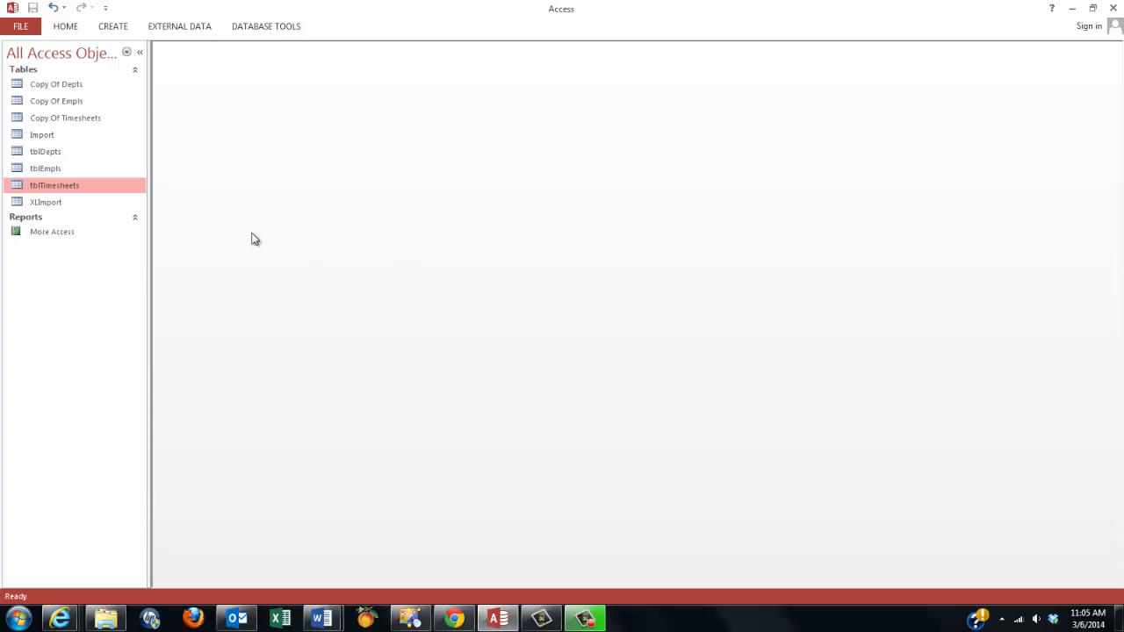
- Create a query in Design view with tblEmpls and tblTimesheets, joined on their SSN fields
left_click(114, 26)
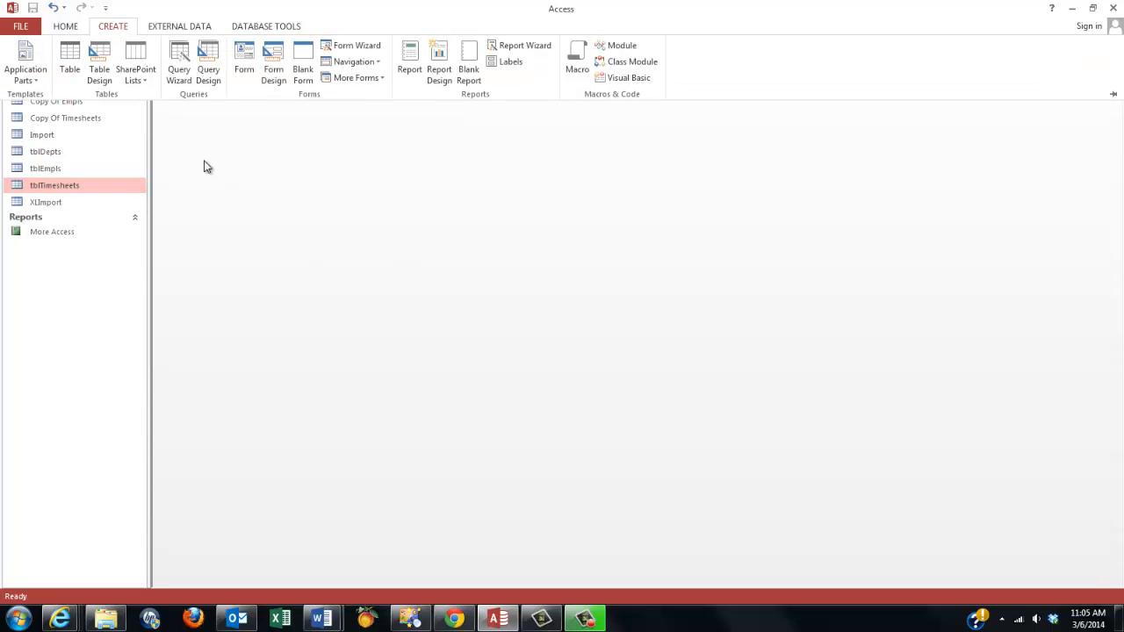
left_click(208, 76)
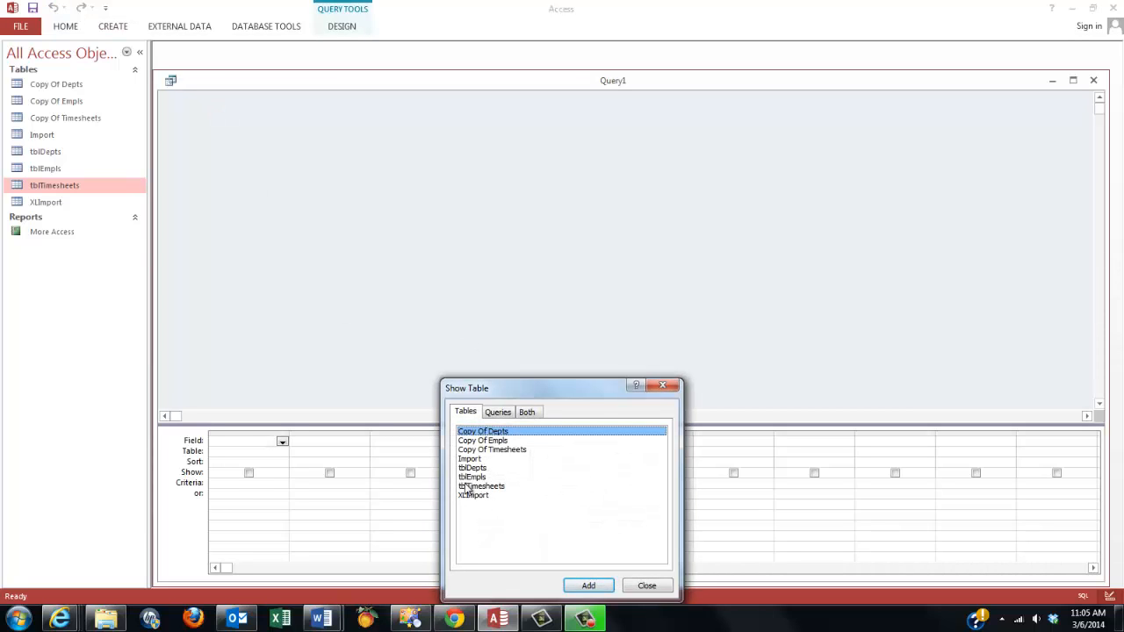
double_click(479, 481)
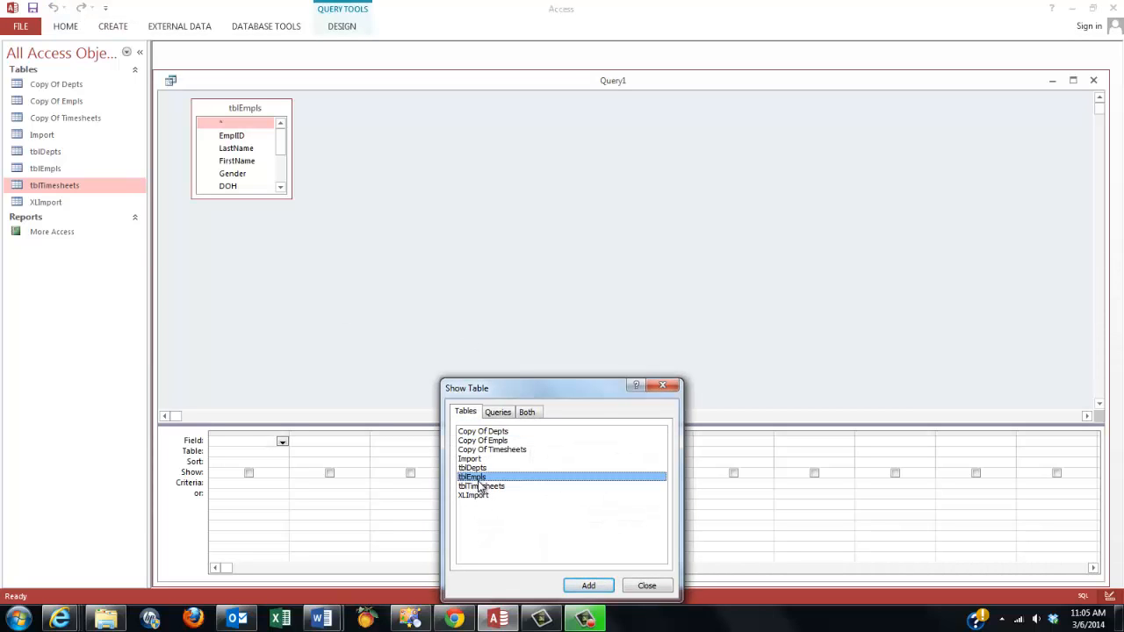
double_click(494, 486)
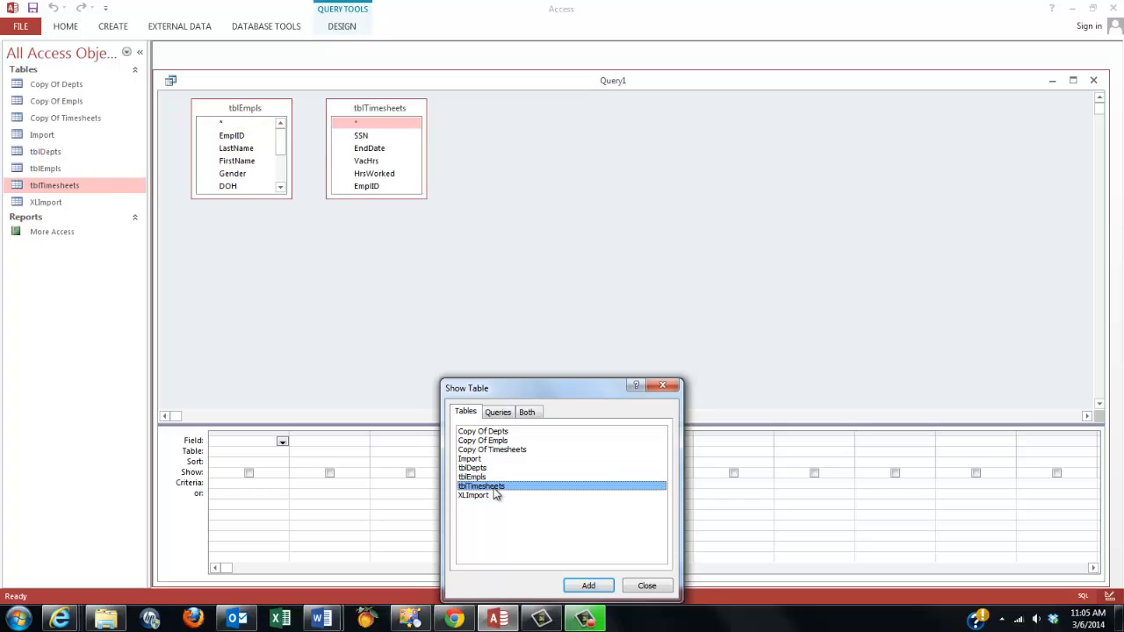
key("Escape")
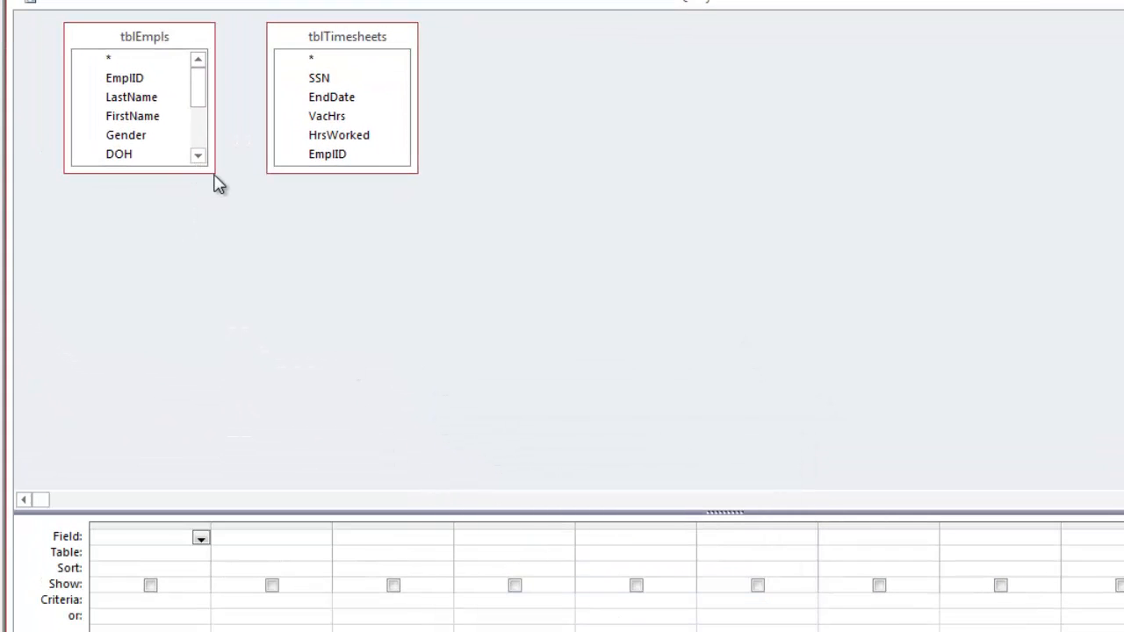
left_click_drag(216, 174, 239, 309)
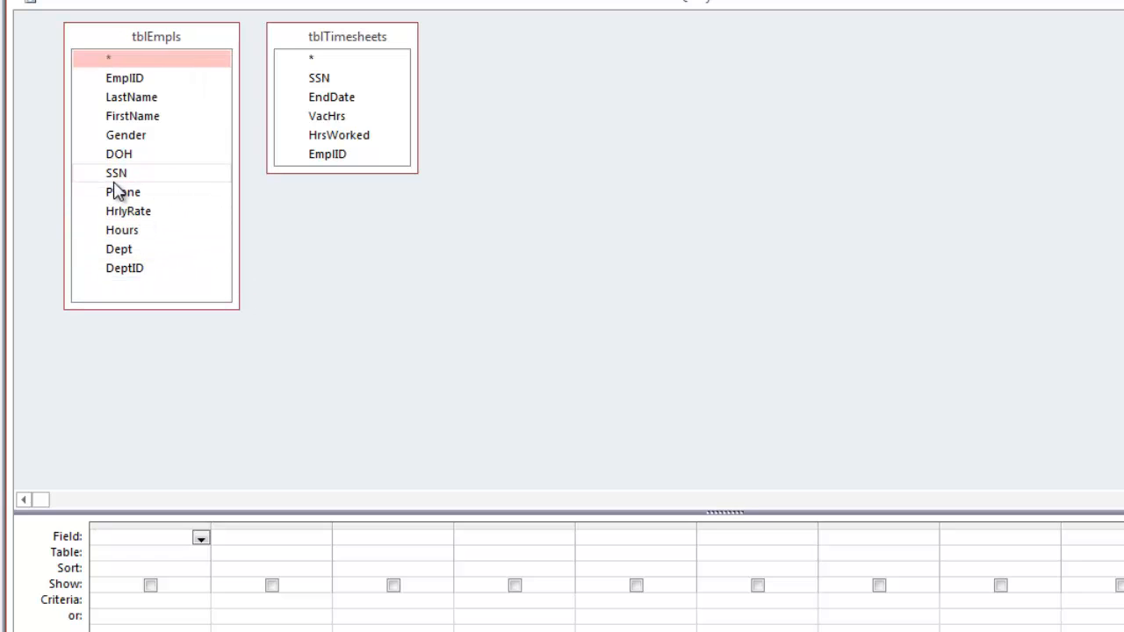
left_click_drag(120, 175, 320, 84)
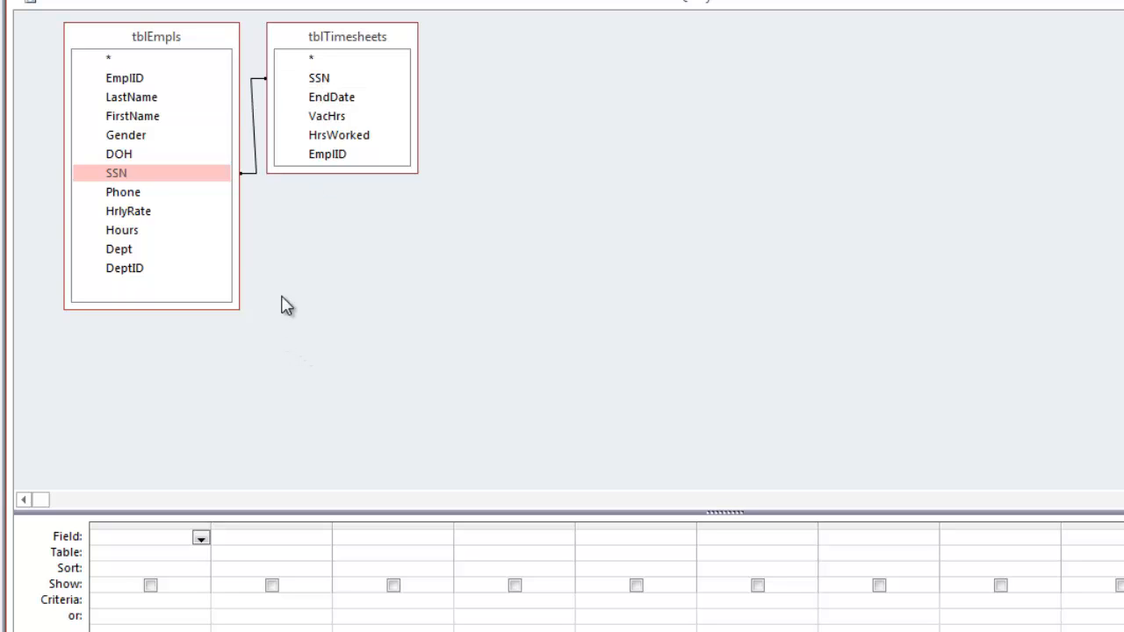
- Add the EmplID field of tblTimesheets to the query grid and turn the query into an update query
left_click(328, 158)
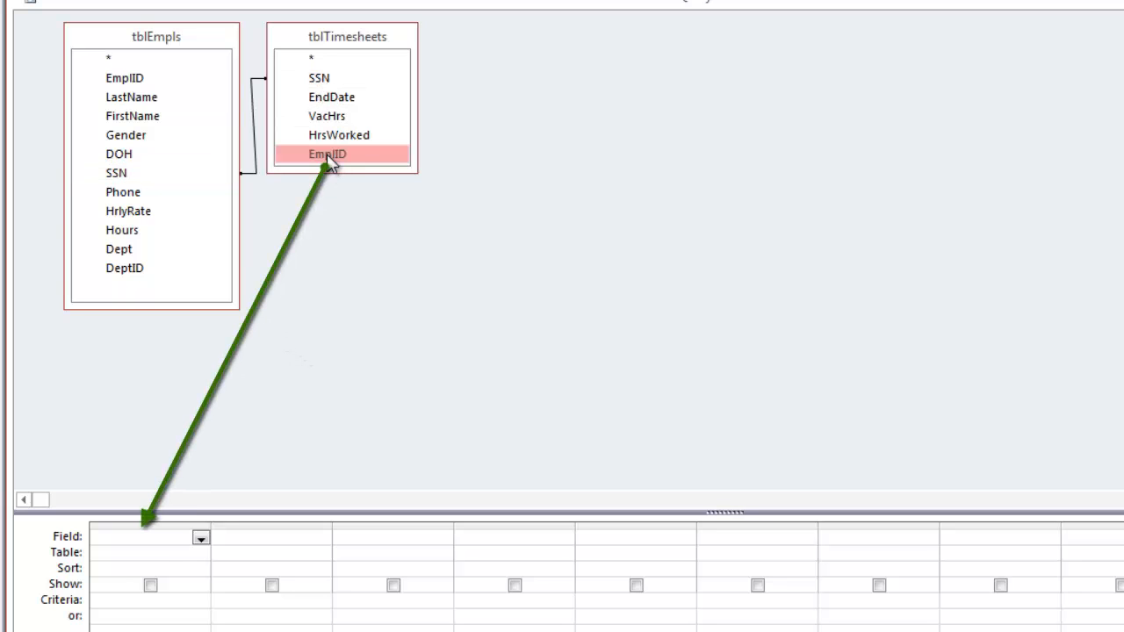
double_click(327, 158)
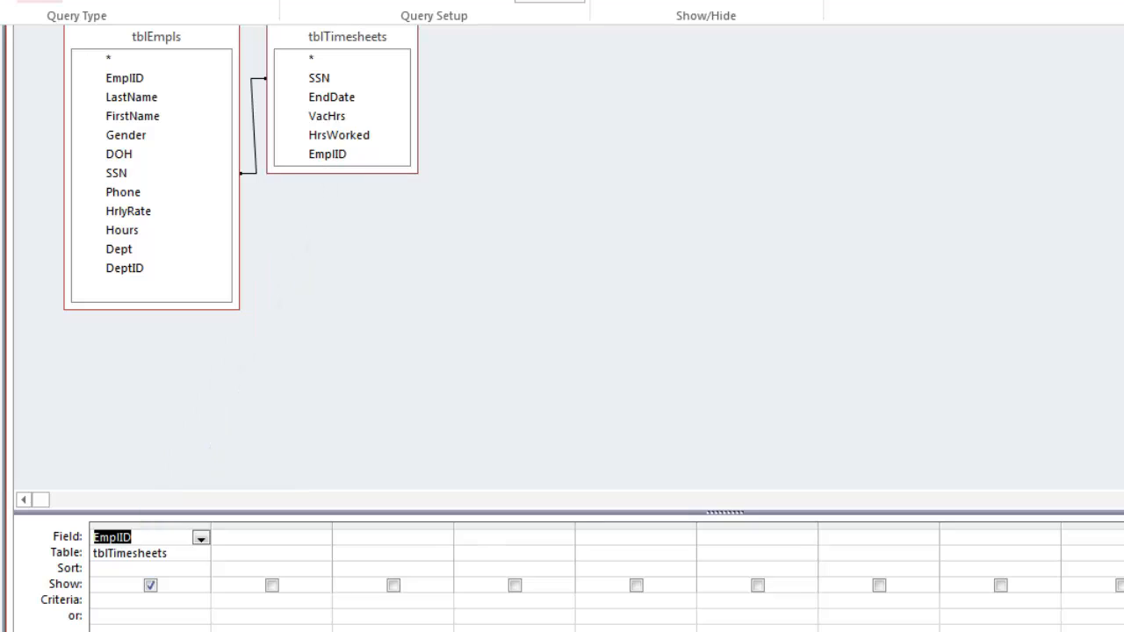
left_click(39, 2)
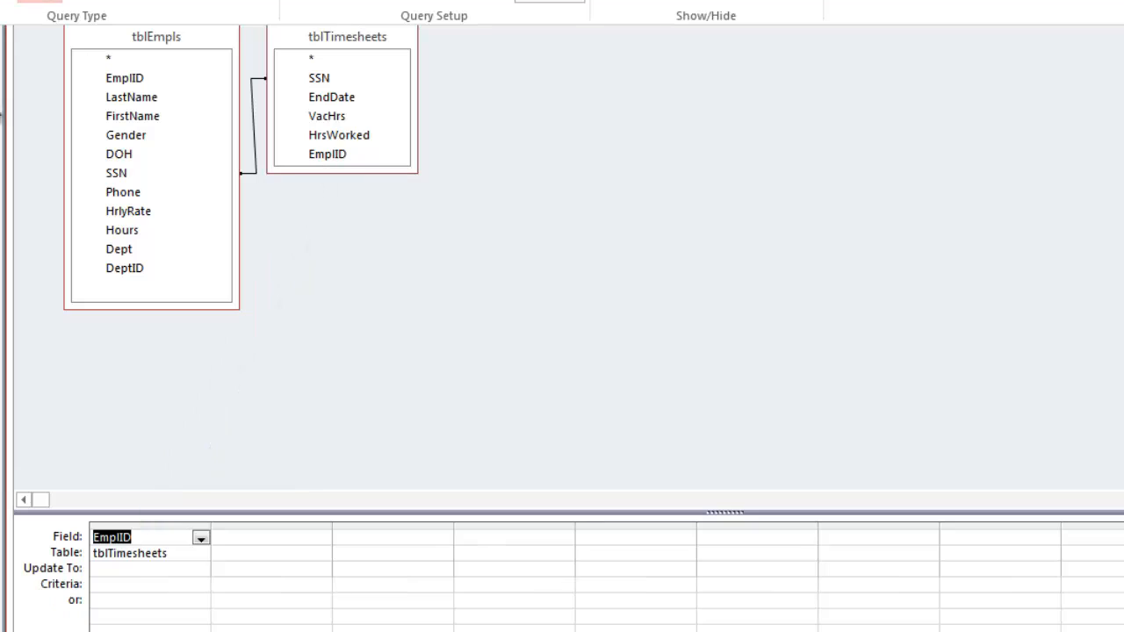
- Set the update value of the EmplID field to [tblEmpls].[EmplID]
left_click(103, 571)
left_click(102, 569)
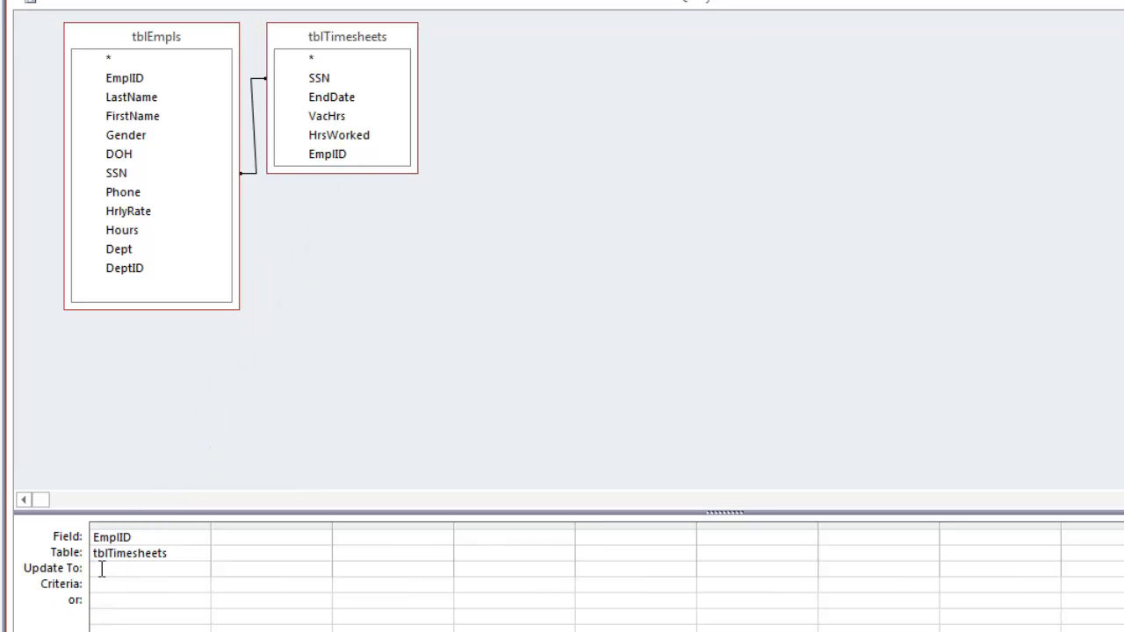
type("tbl")
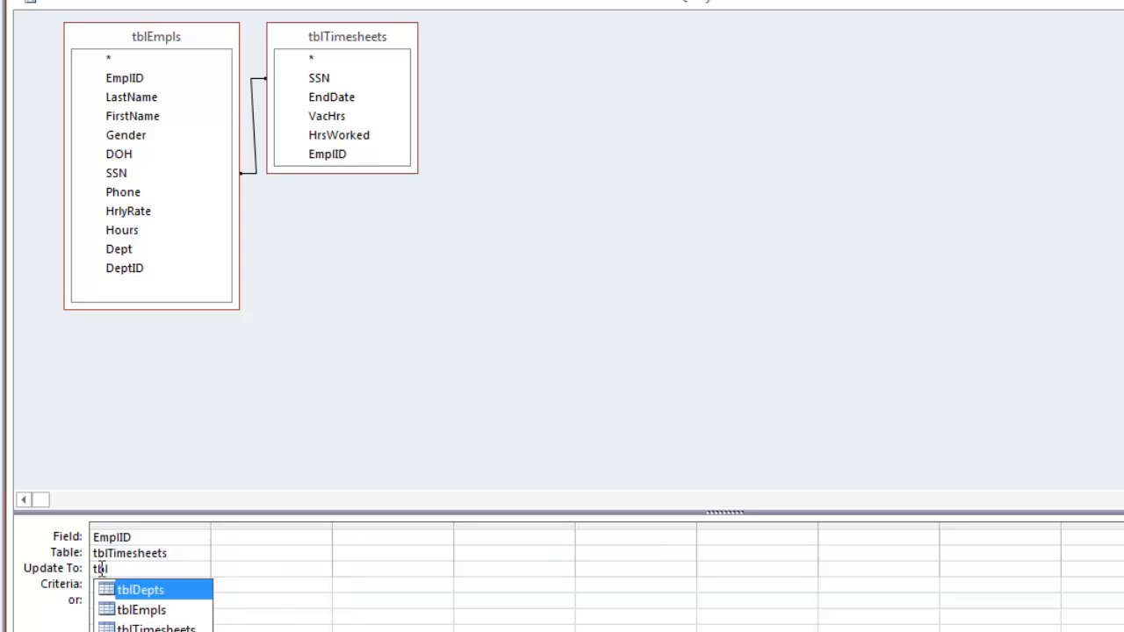
left_click(156, 615)
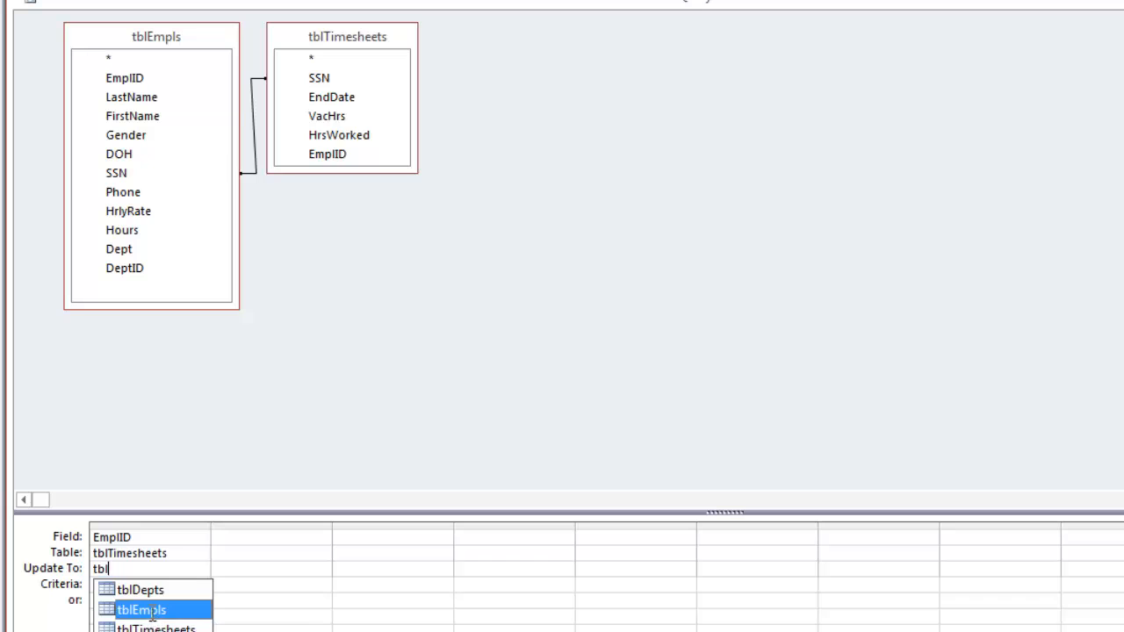
double_click(155, 620)
type(".")
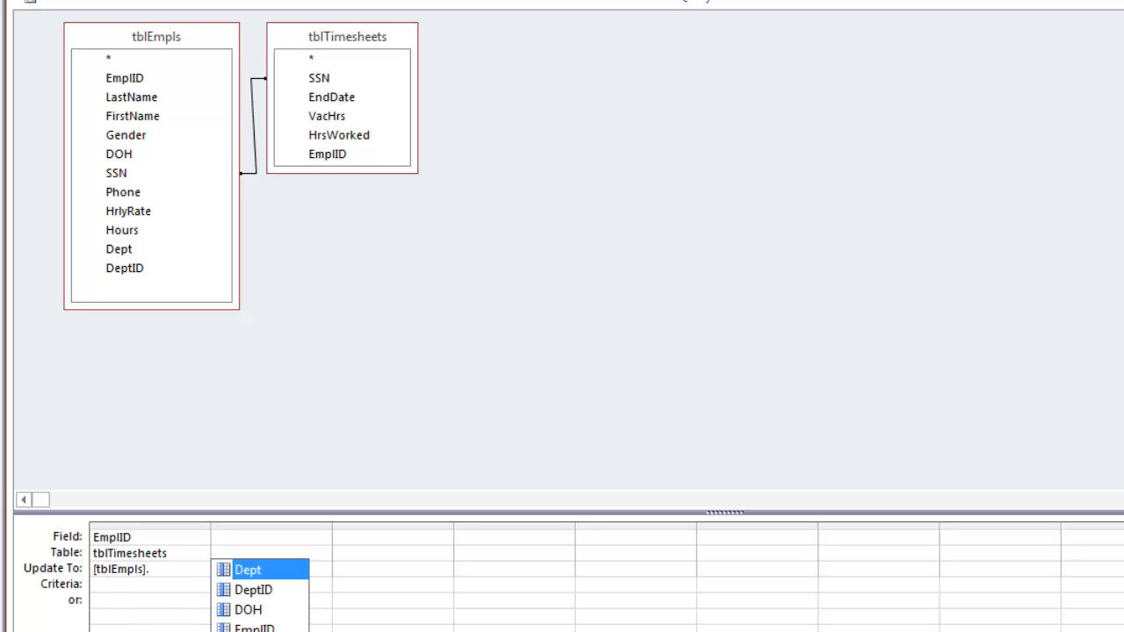
key("Down")
key("Down")
key("Down")
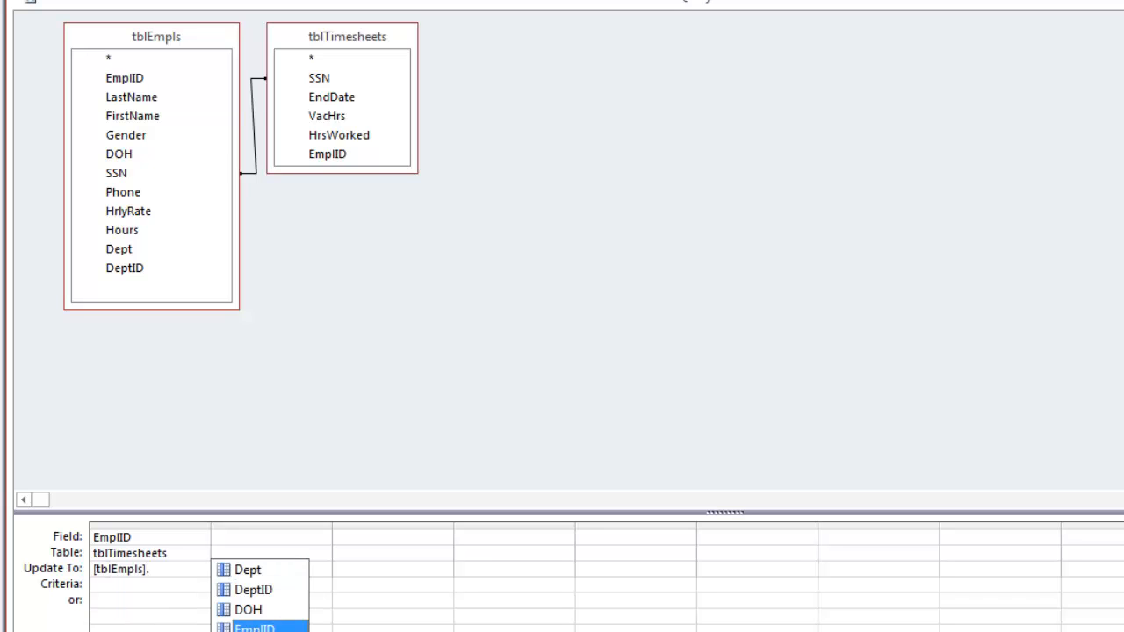
key("Return")
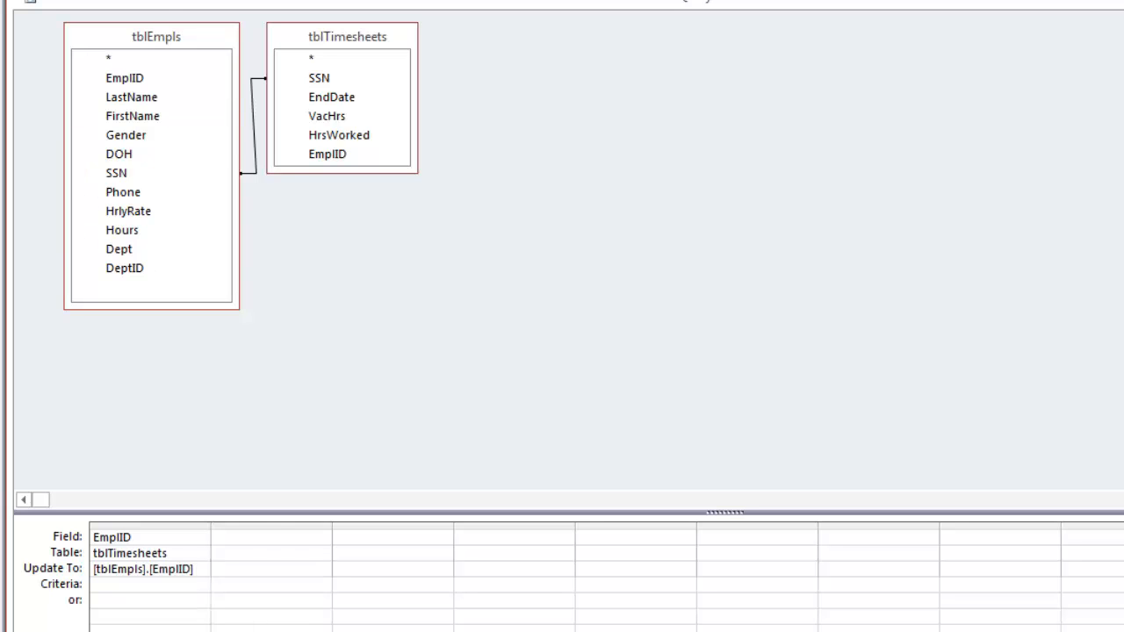
- Run the update query on the timesheet records and close it without saving its design
left_click(590, 413)
key("ctrl+w")
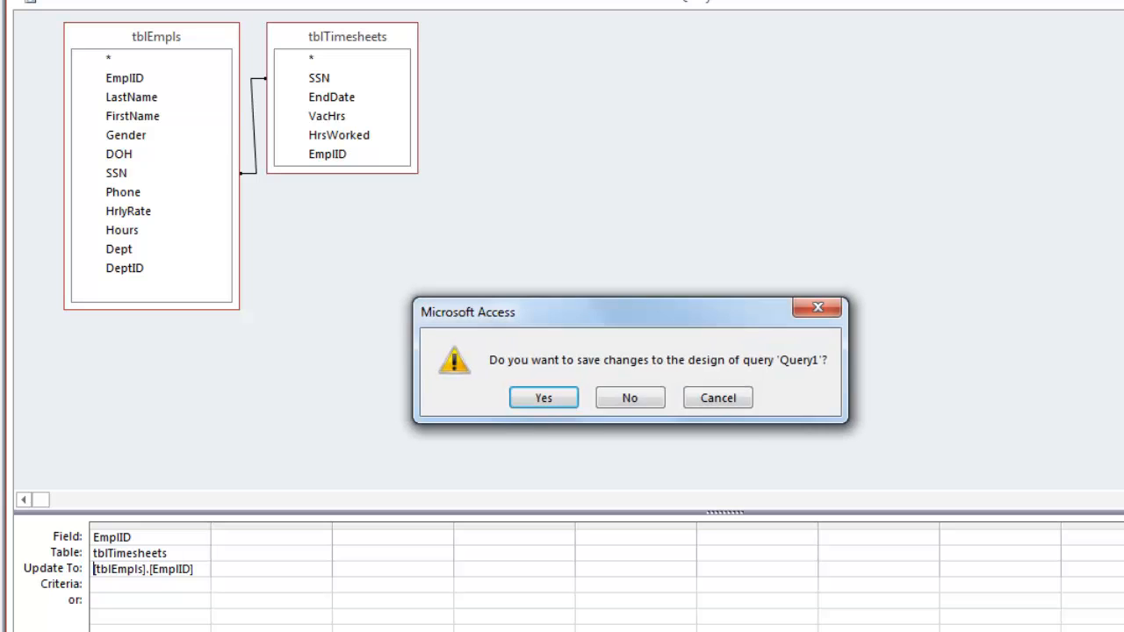
left_click(634, 401)
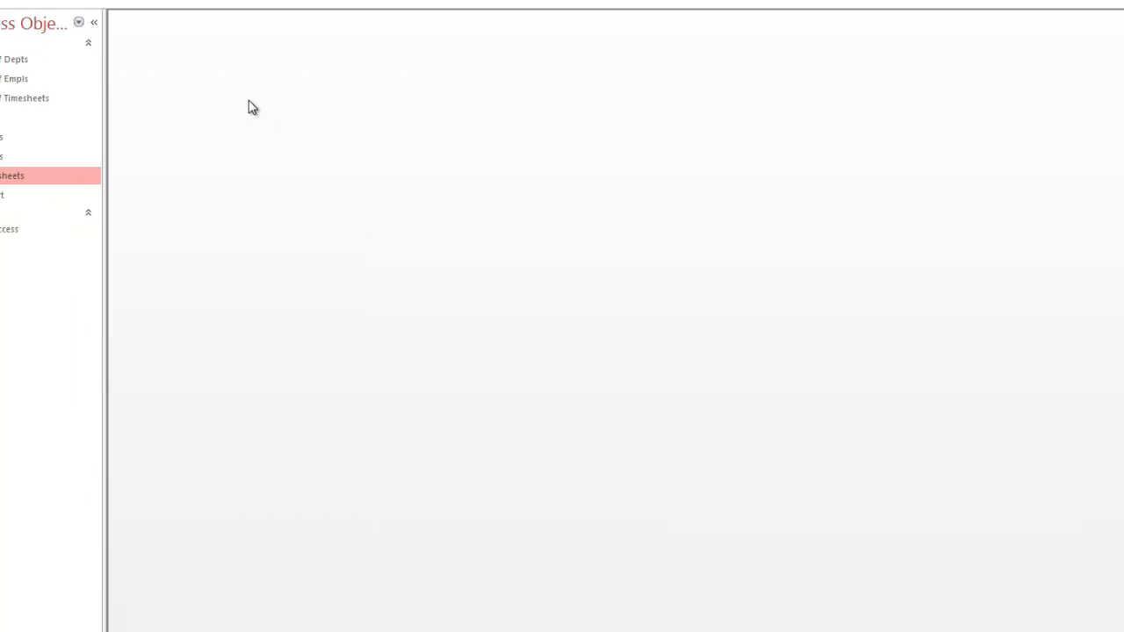
- Add tblDepts, tblEmpls and tblTimesheets to the Relationships window and enlarge tblEmpls to show all its fields
left_click(260, 28)
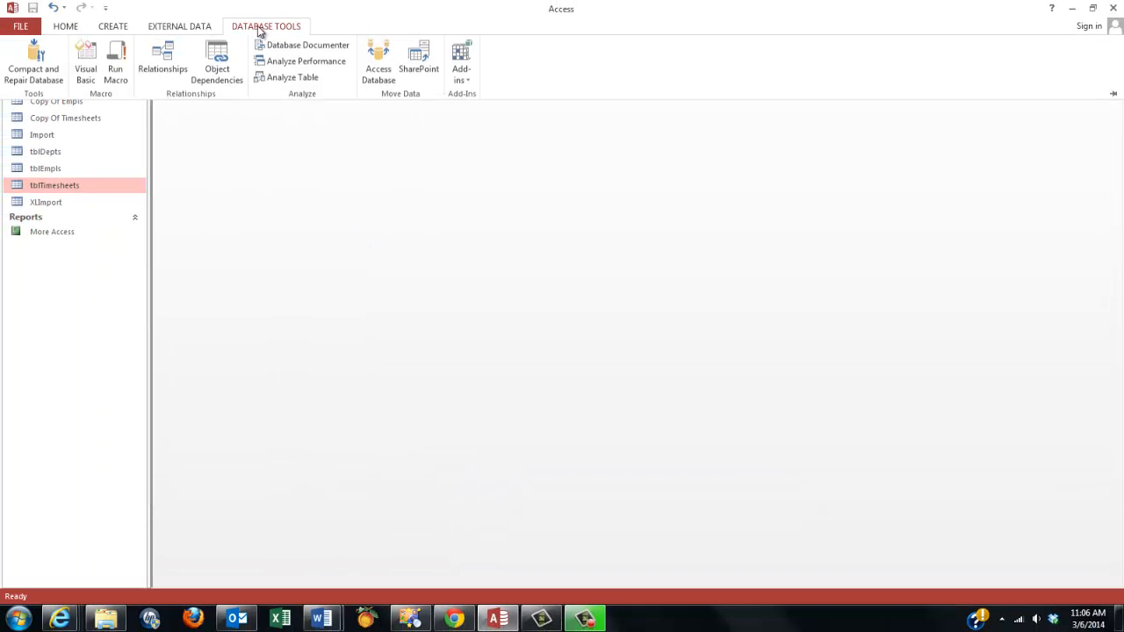
left_click(160, 63)
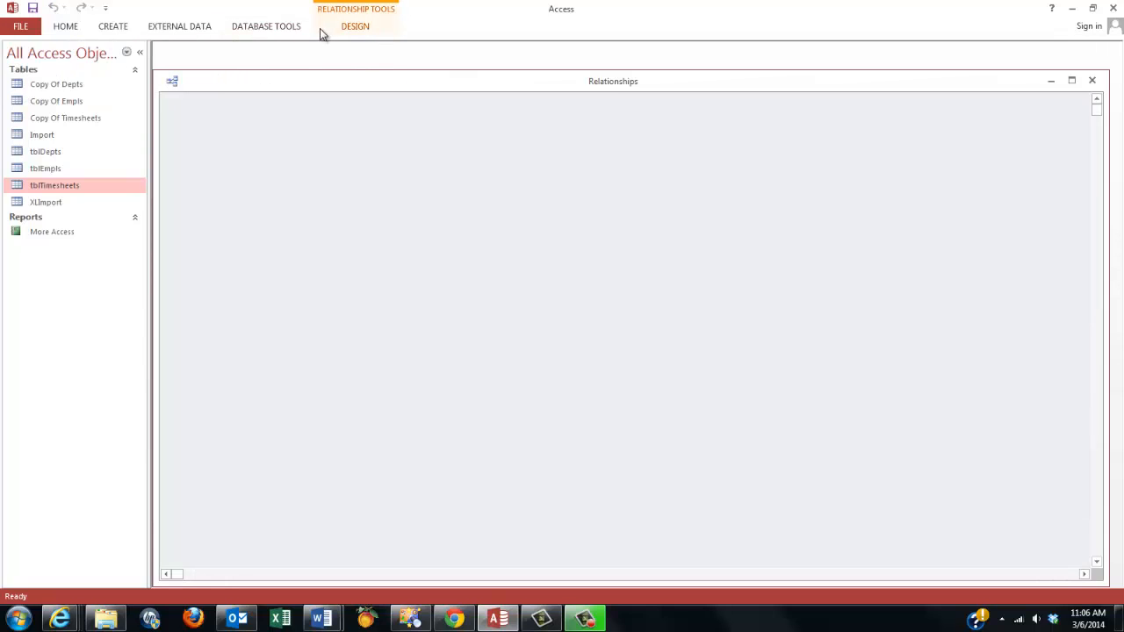
left_click(354, 26)
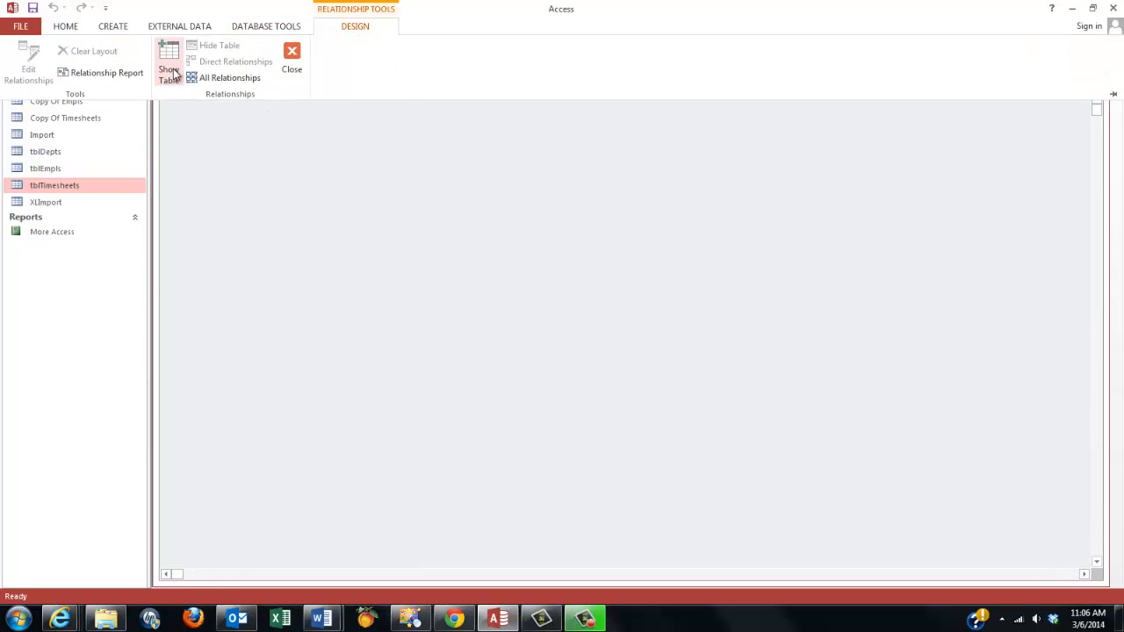
left_click(169, 57)
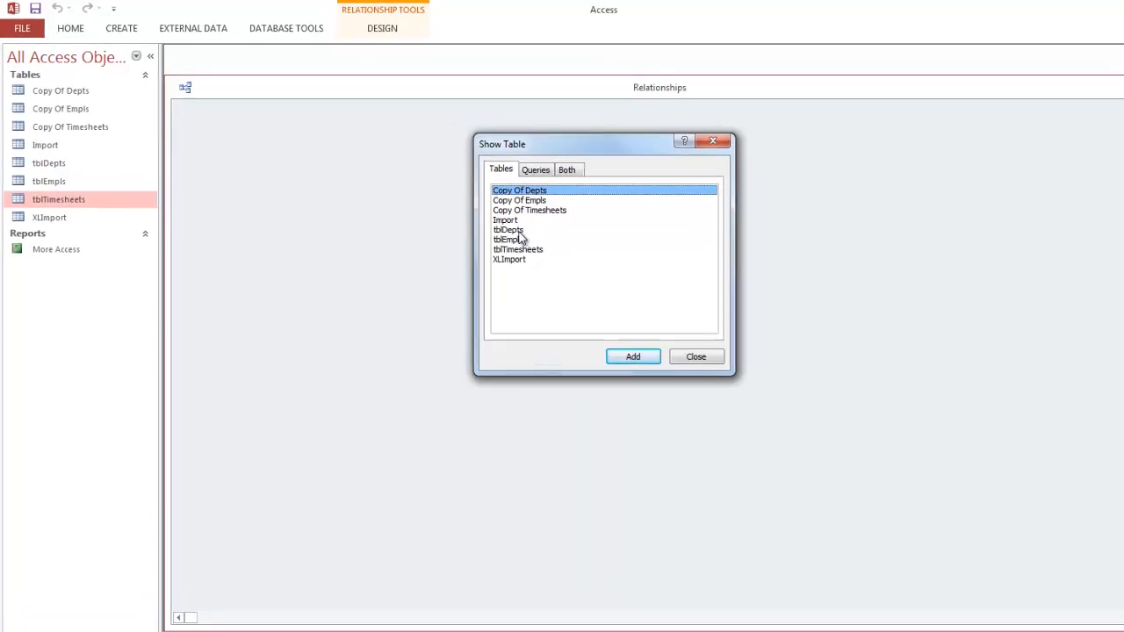
double_click(479, 214)
double_click(690, 325)
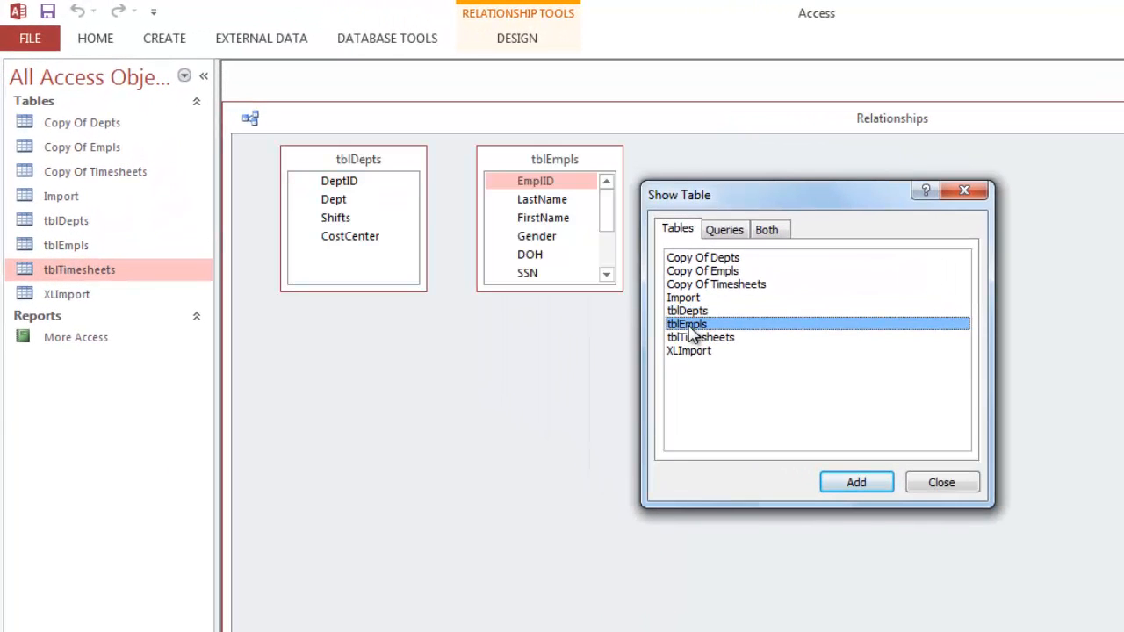
double_click(703, 339)
left_click(963, 486)
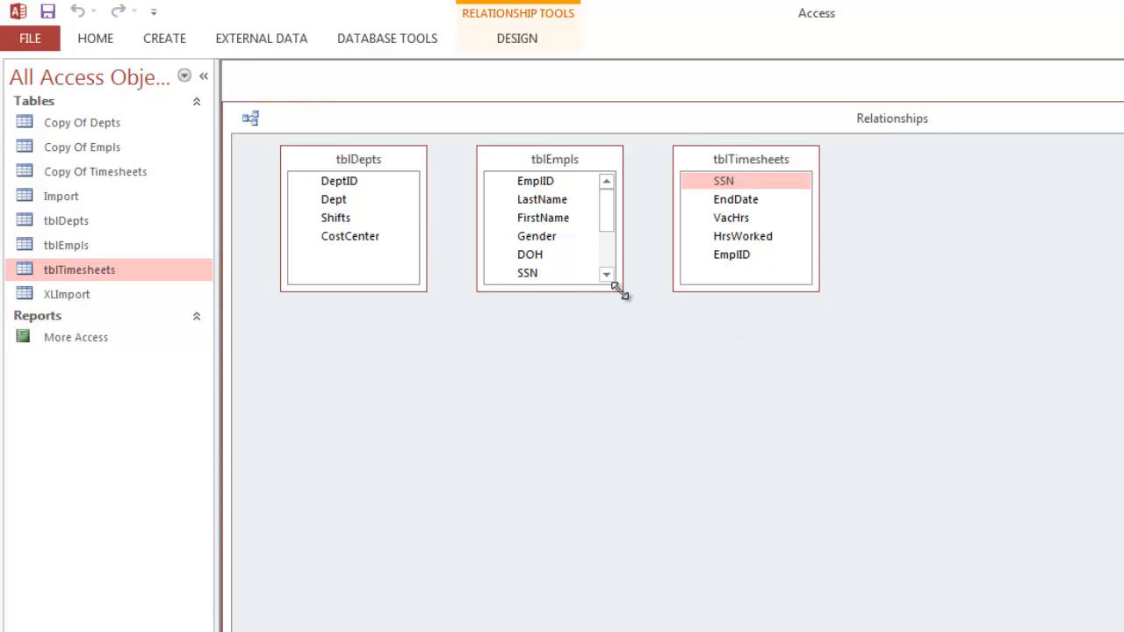
left_click_drag(620, 293, 641, 434)
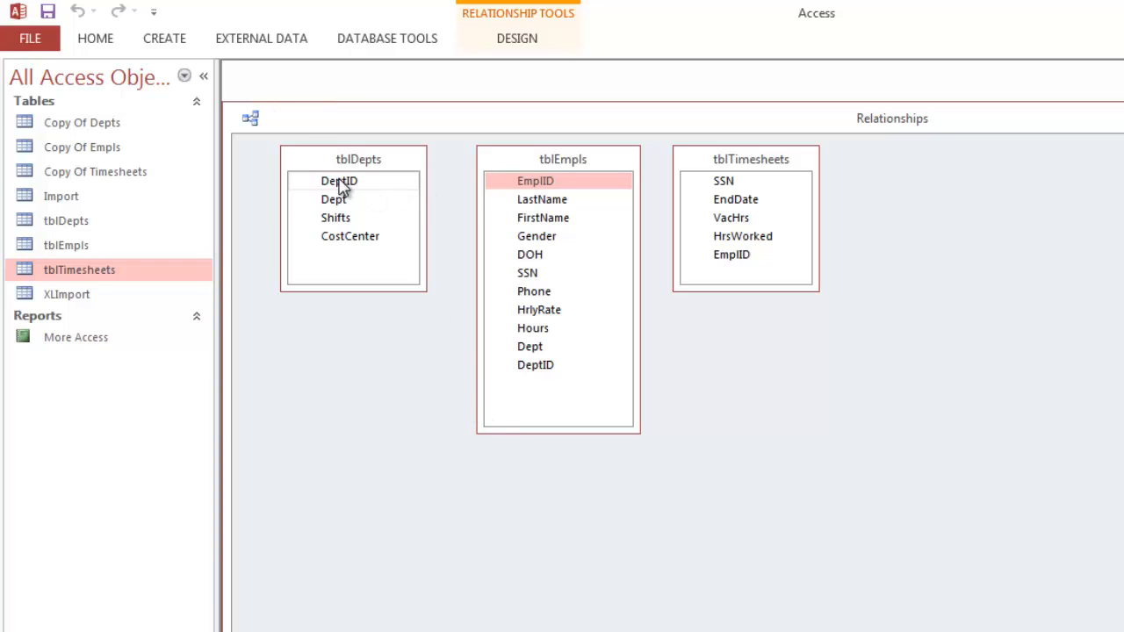
- Create a relationship from DeptID in tblDepts to DeptID in tblEmpls with referential integrity enforced
left_click_drag(343, 187, 539, 369)
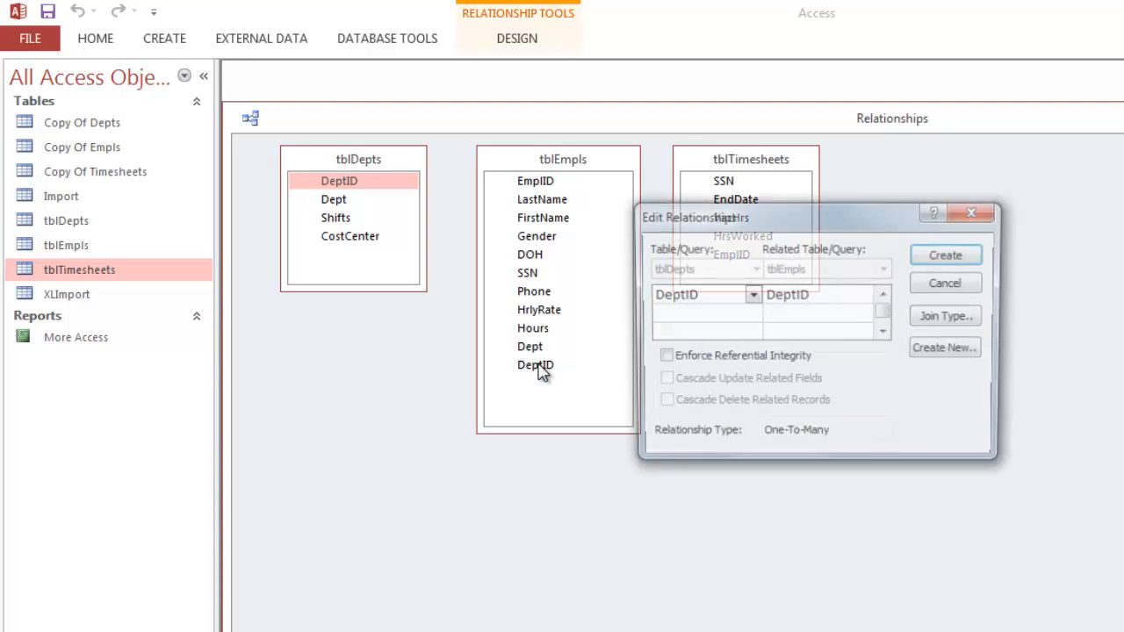
left_click(663, 362)
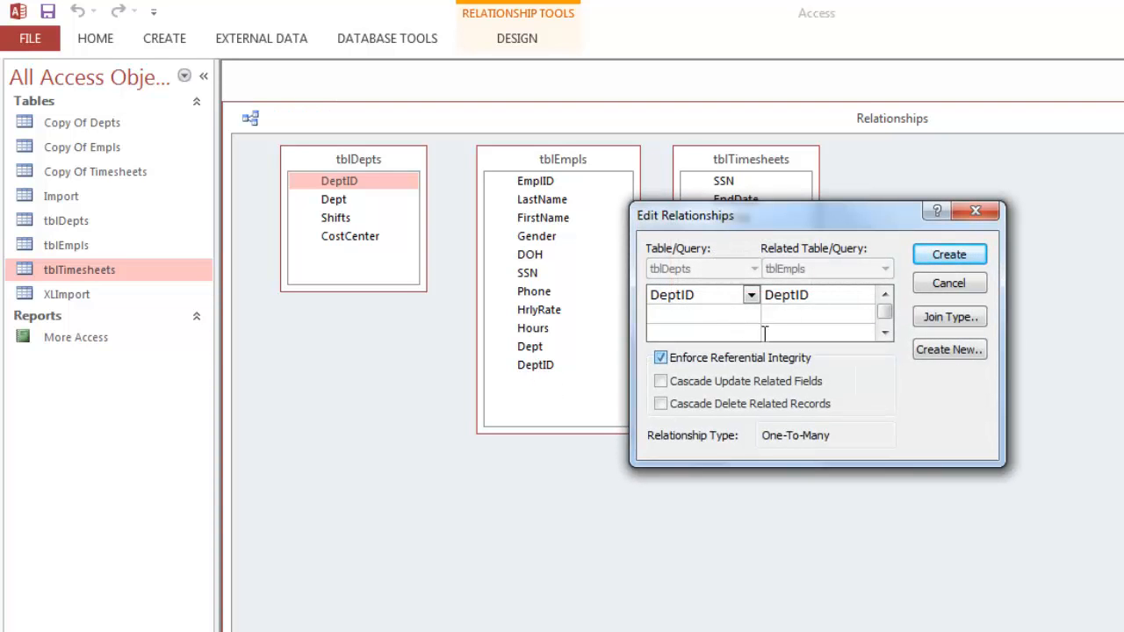
left_click(952, 257)
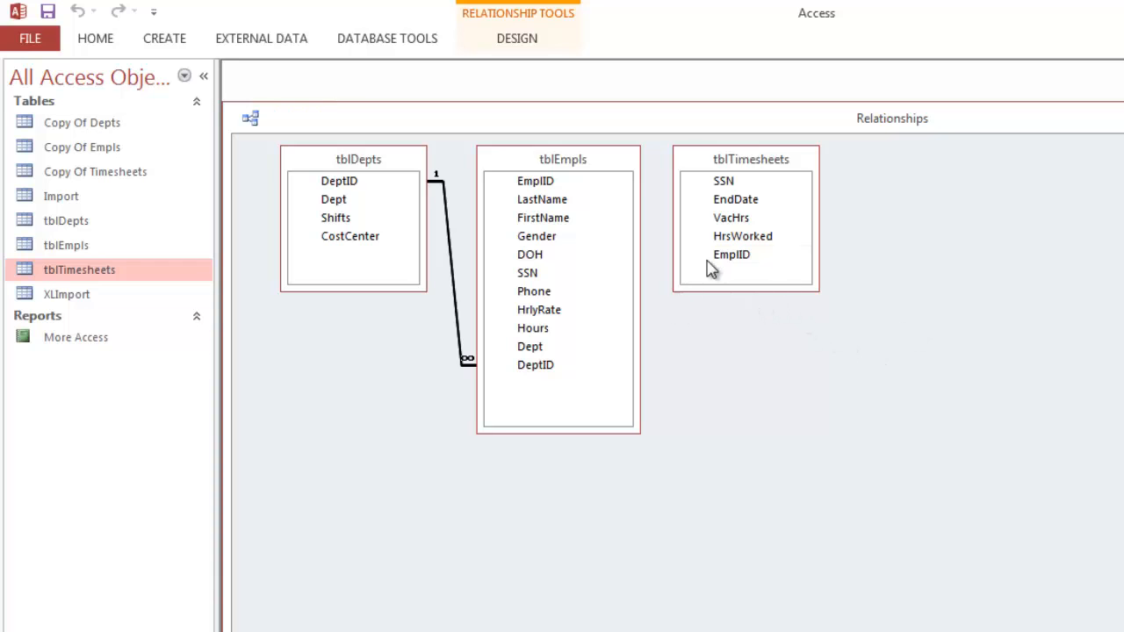
- Relate EmplID in tblEmpls to EmplID in tblTimesheets with referential integrity enforced, then close the Relationships window and save its layout
left_click_drag(542, 187, 744, 268)
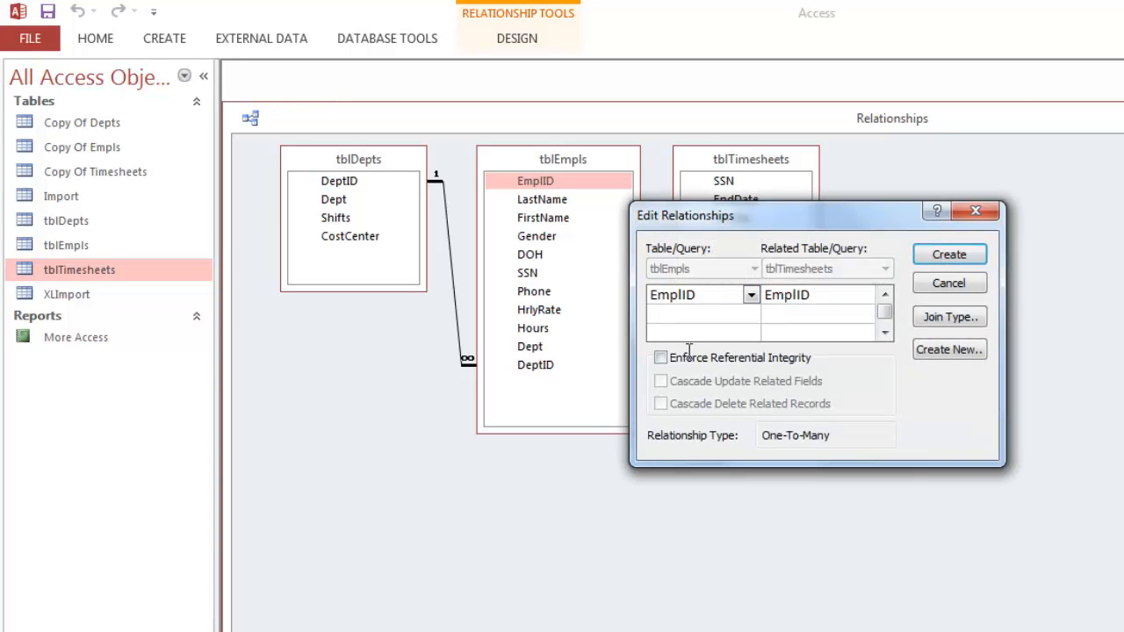
left_click(660, 358)
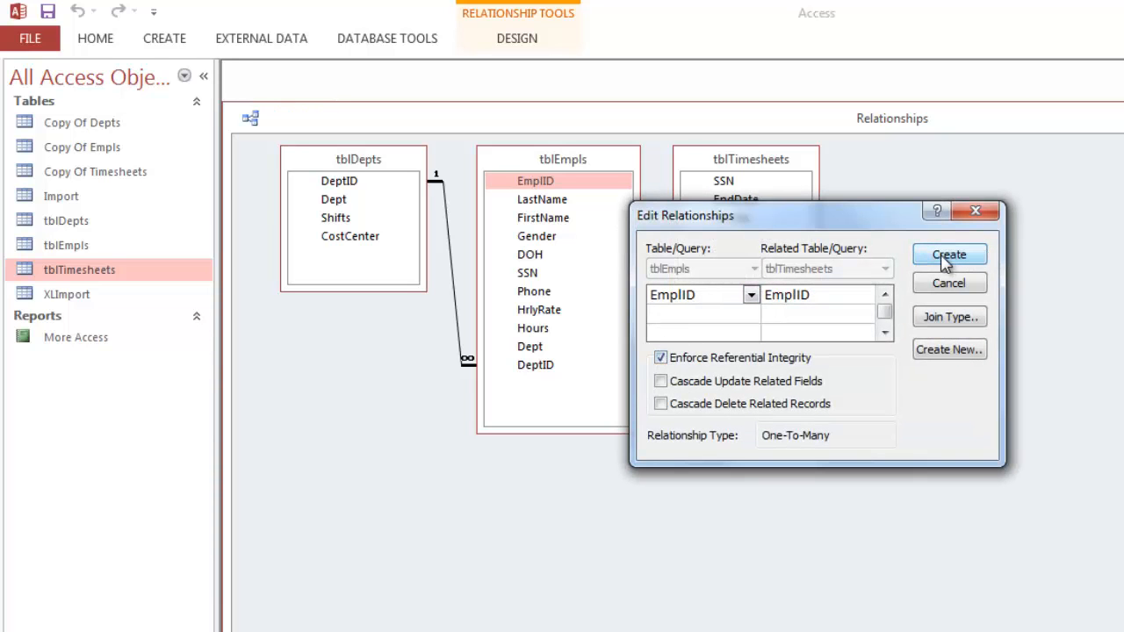
left_click(954, 262)
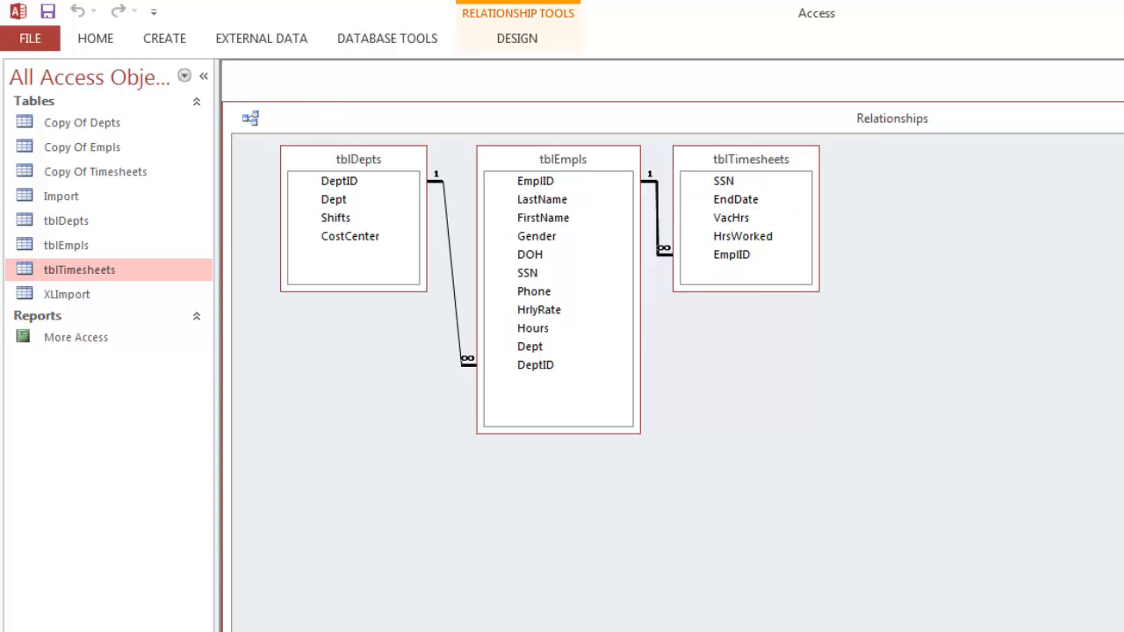
left_click(1123, 118)
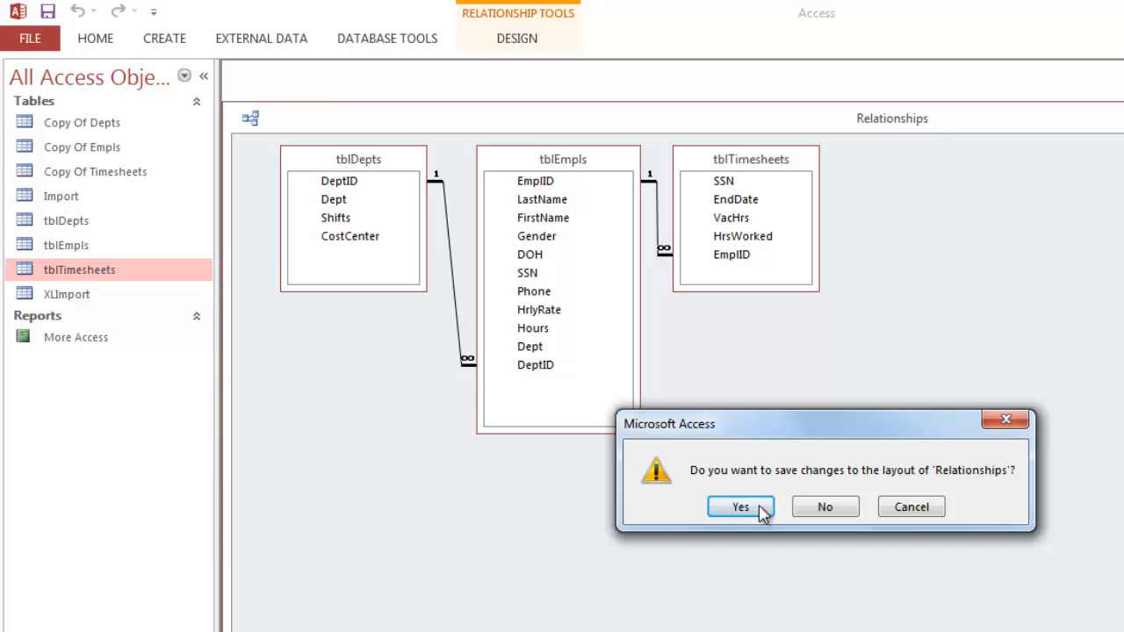
left_click(751, 510)
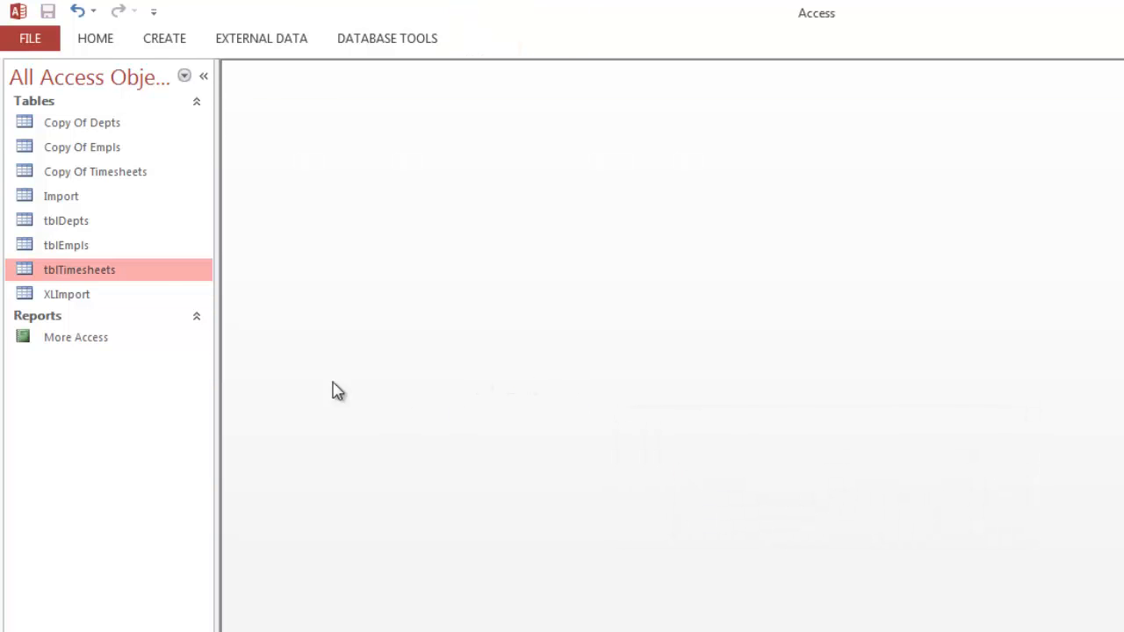
- Delete the redundant Dept field from the design of tblEmpls, then close the table and save the change
double_click(80, 246)
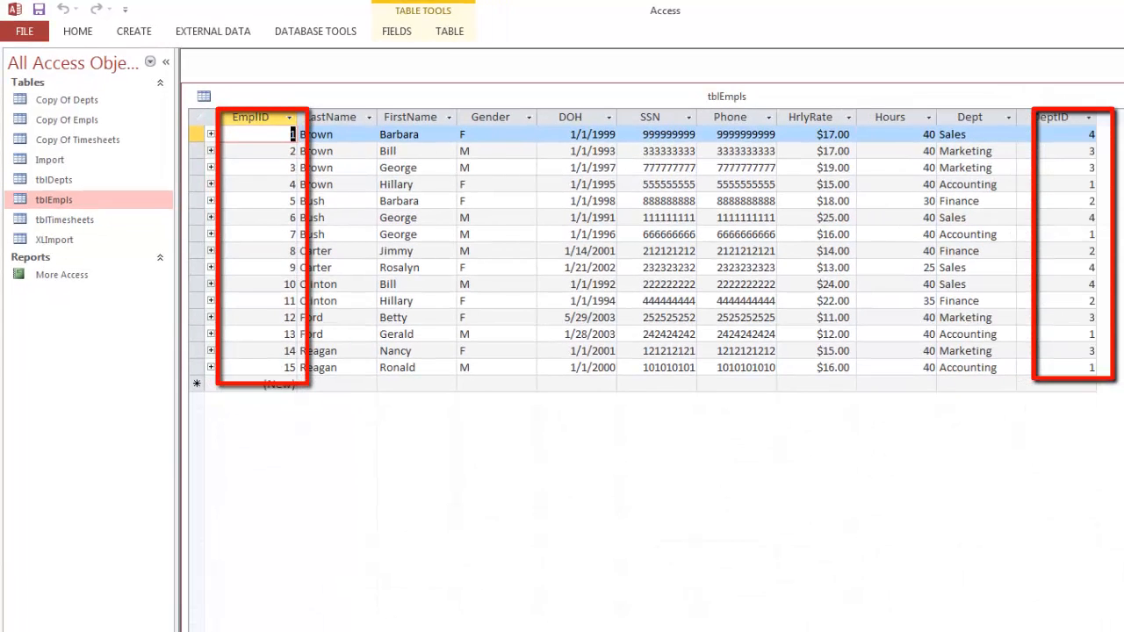
key("ctrl+period")
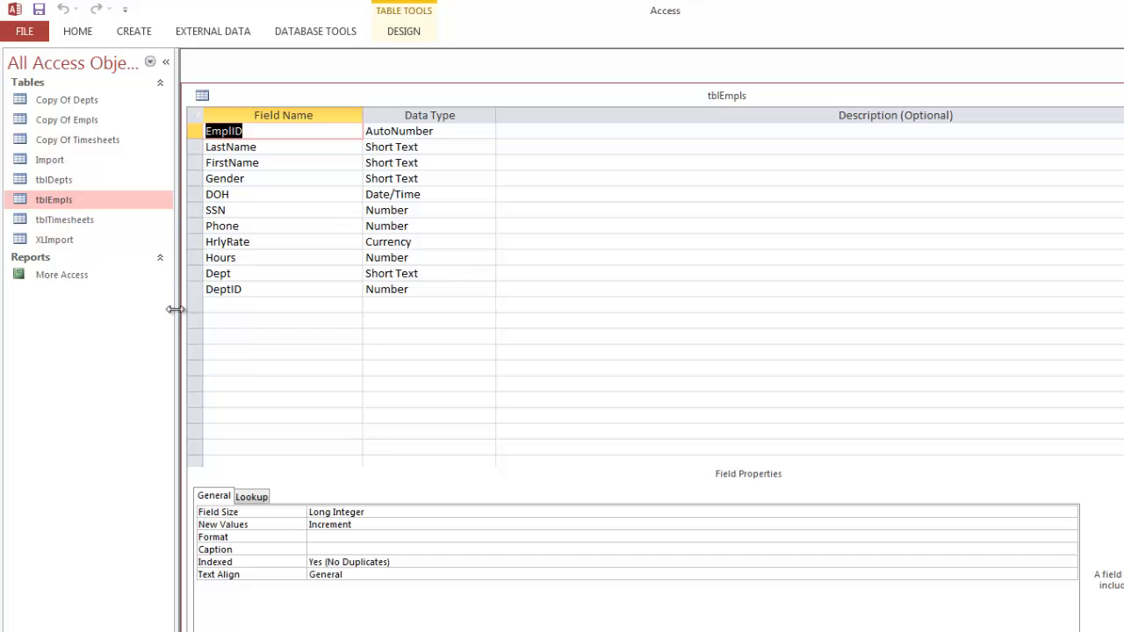
left_click(193, 274)
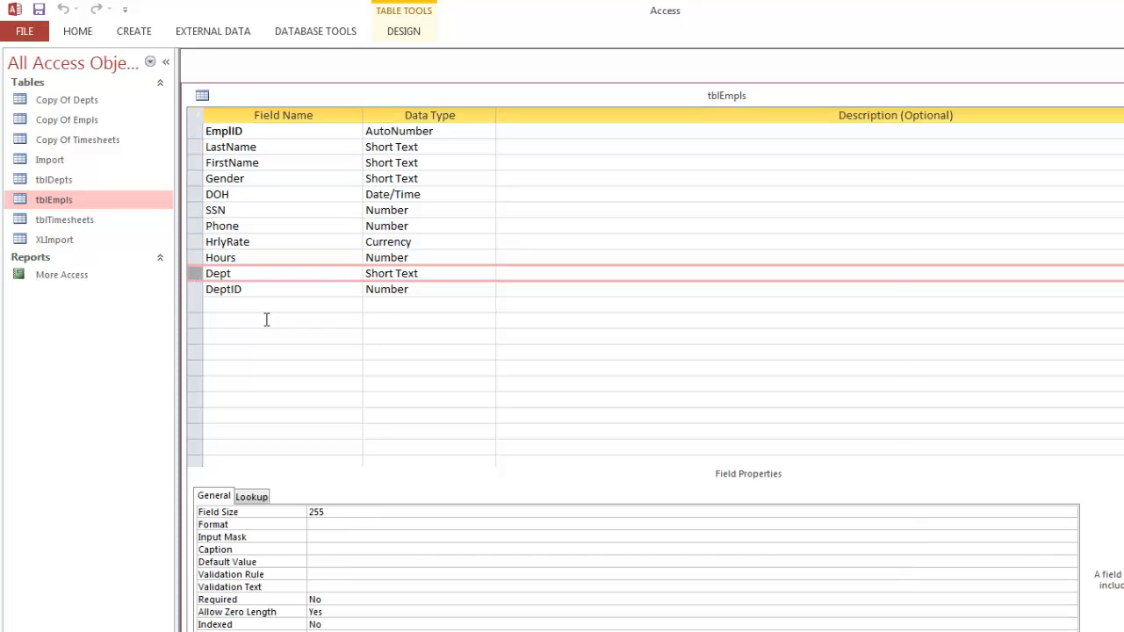
key("Delete")
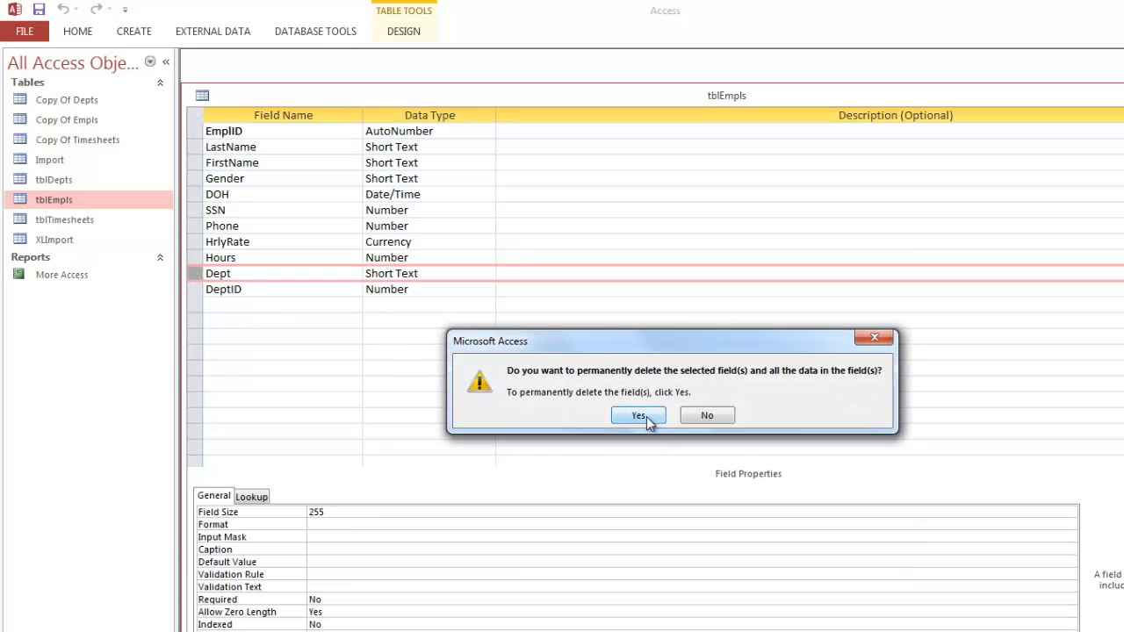
left_click(648, 418)
key("ctrl+w")
key("Return")
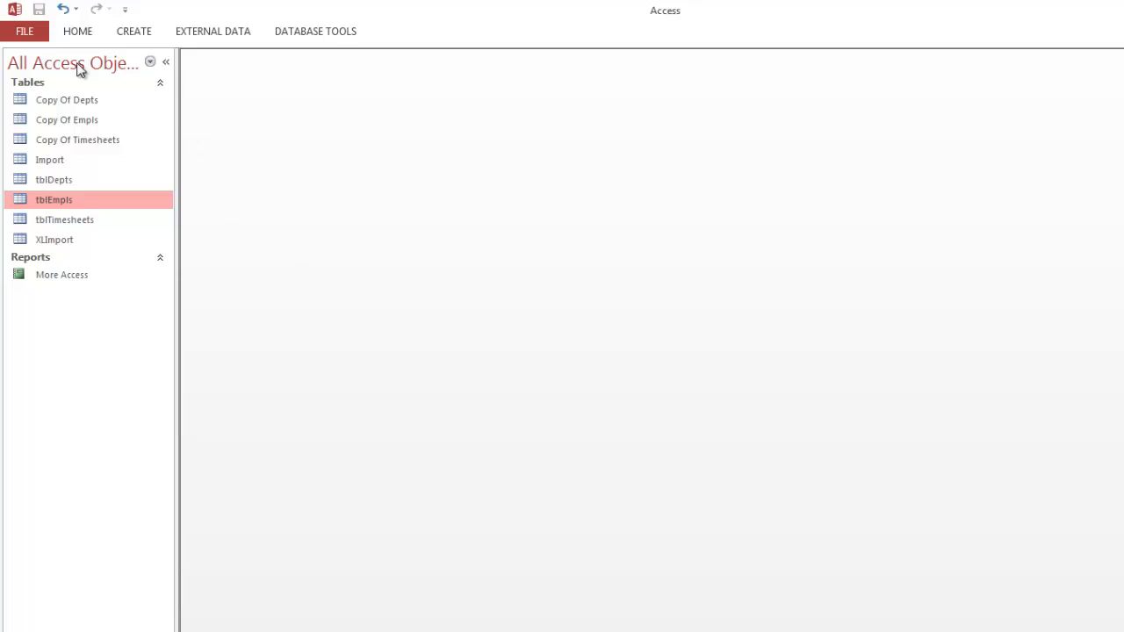
- Start a new query in design view with tblDepts, tblEmpls and tblTimesheets as its source tables
left_click(135, 33)
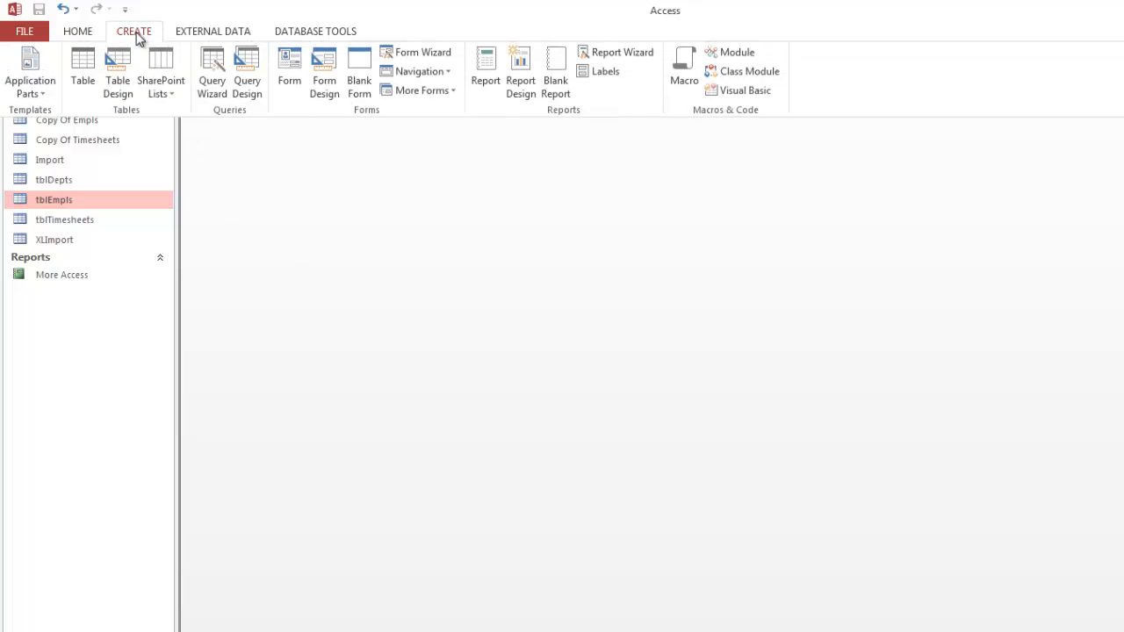
left_click(251, 93)
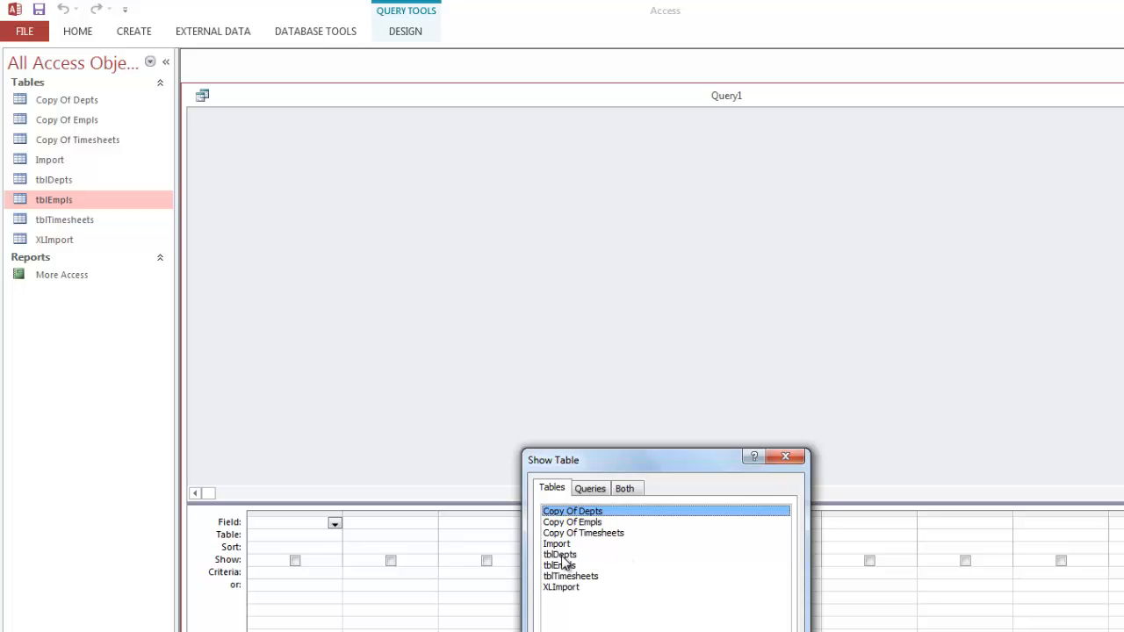
double_click(563, 556)
double_click(560, 567)
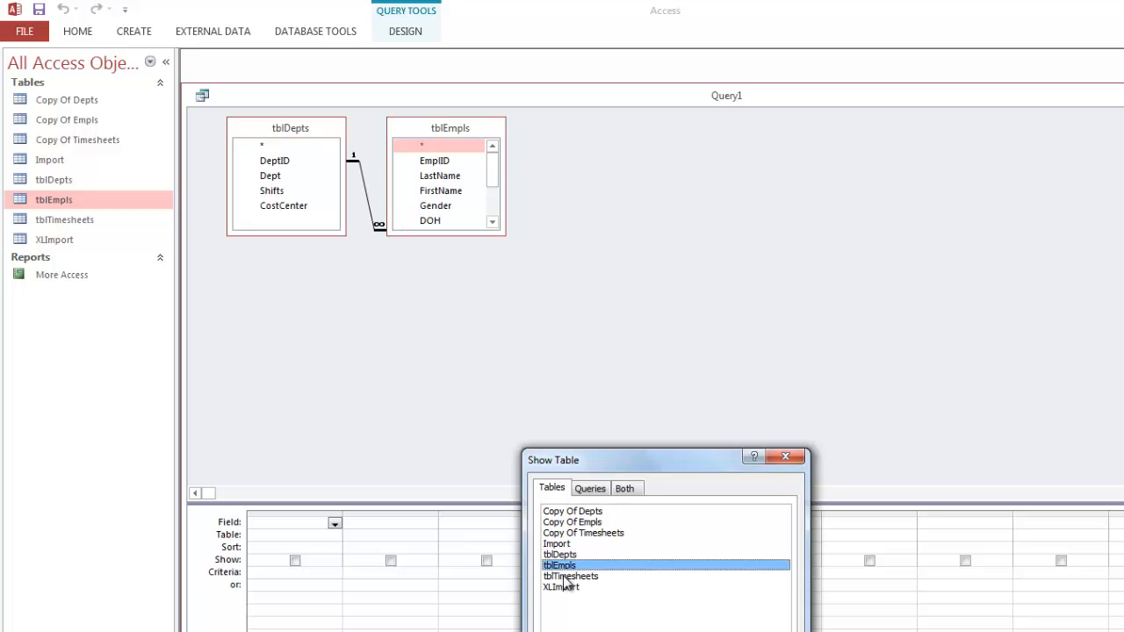
double_click(567, 577)
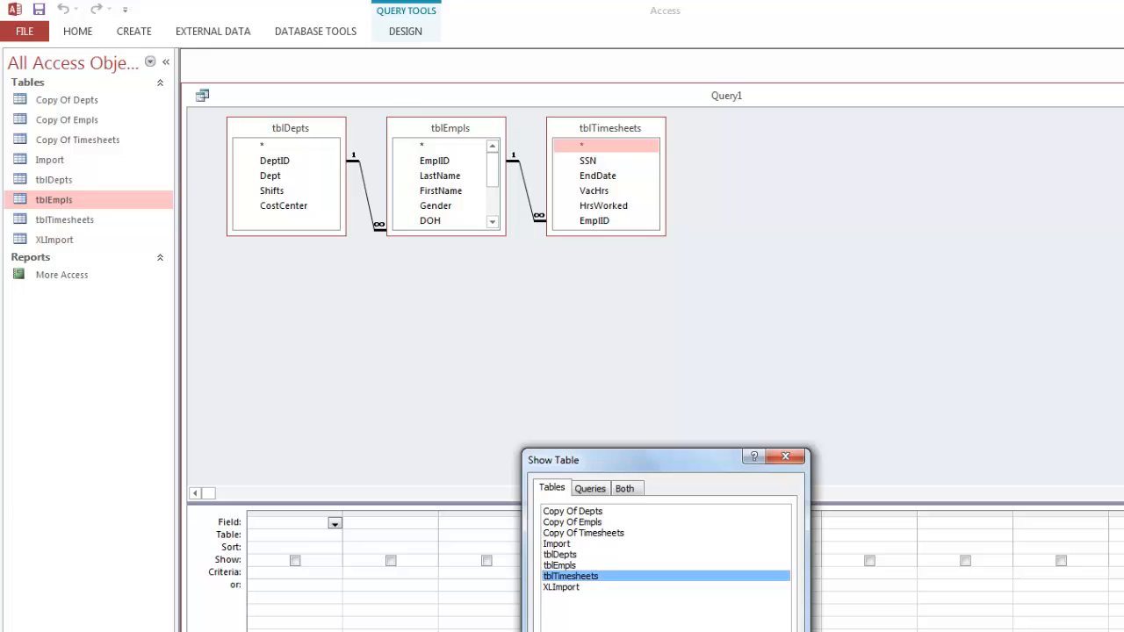
key("Escape")
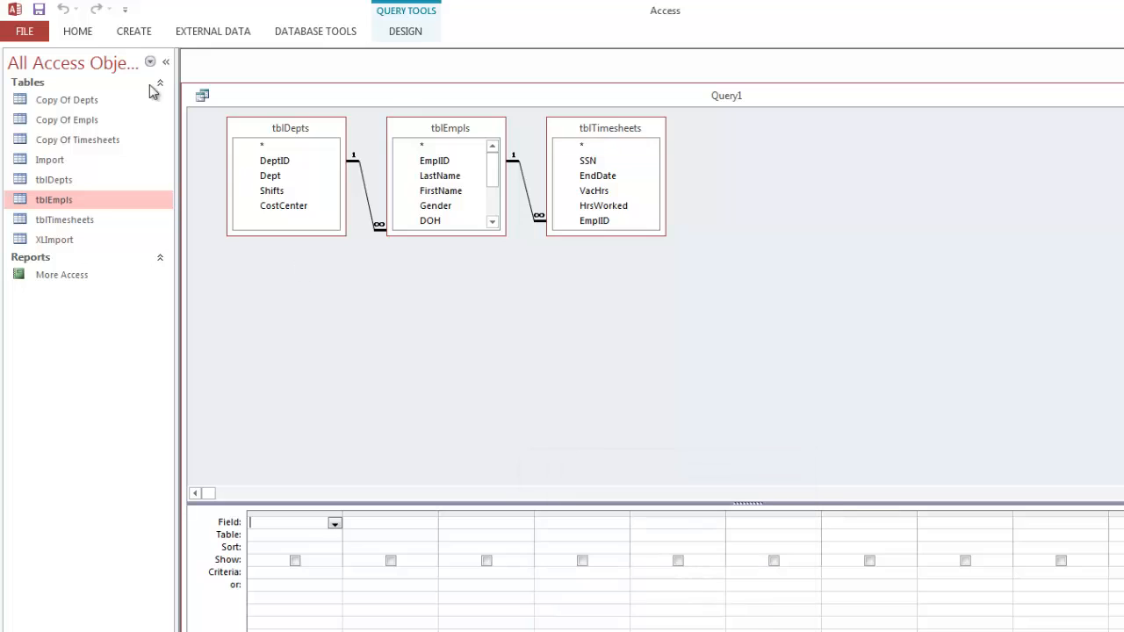
- Include all fields of tblDepts, tblEmpls and tblTimesheets in the query and run it
double_click(263, 146)
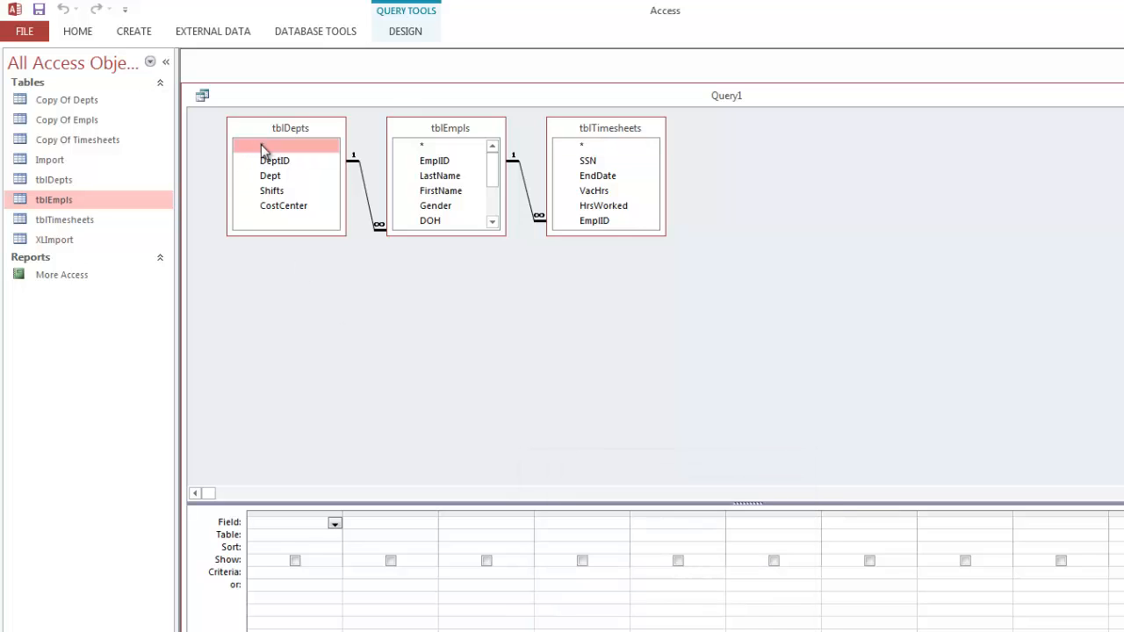
double_click(422, 146)
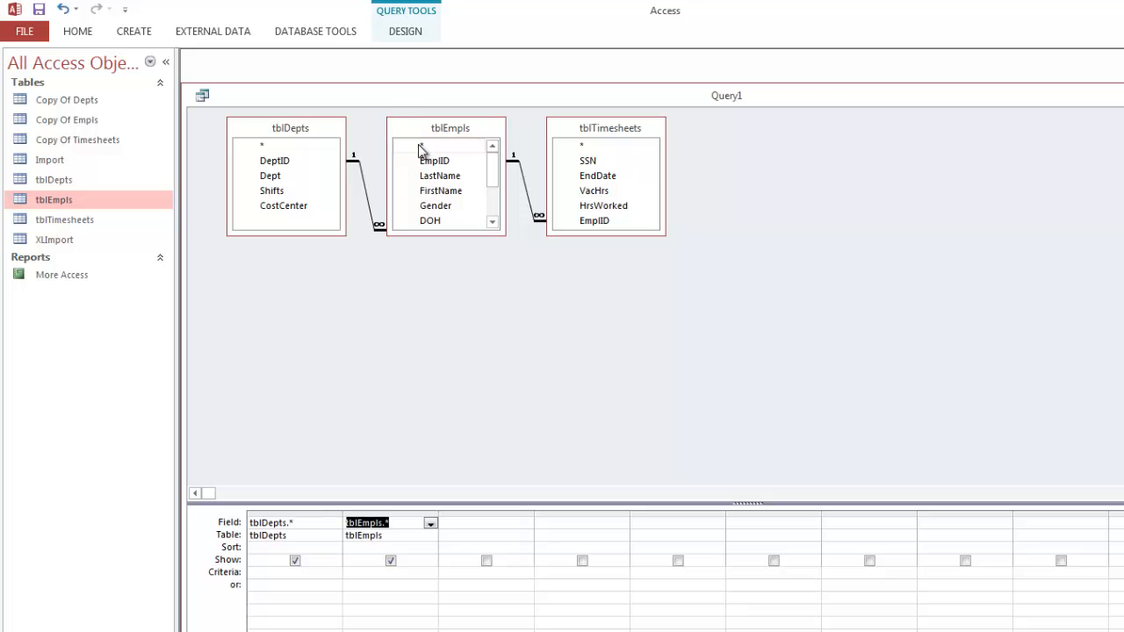
left_click(582, 147)
double_click(583, 146)
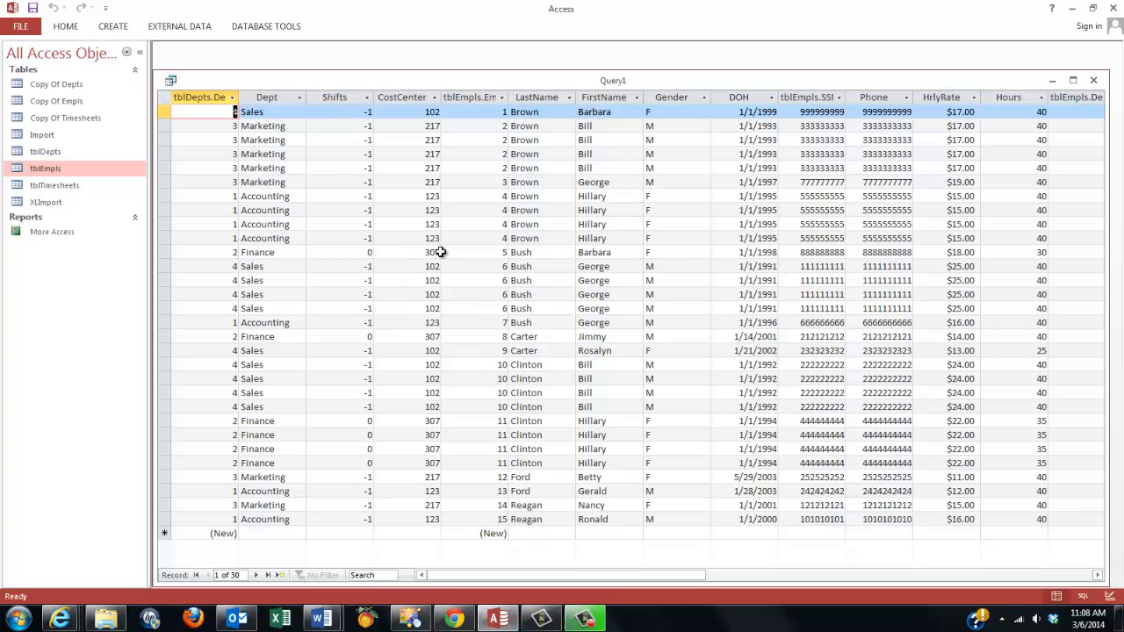
- Maximize the query's datasheet to review the combined records, then close the query without saving its design
left_click(1072, 80)
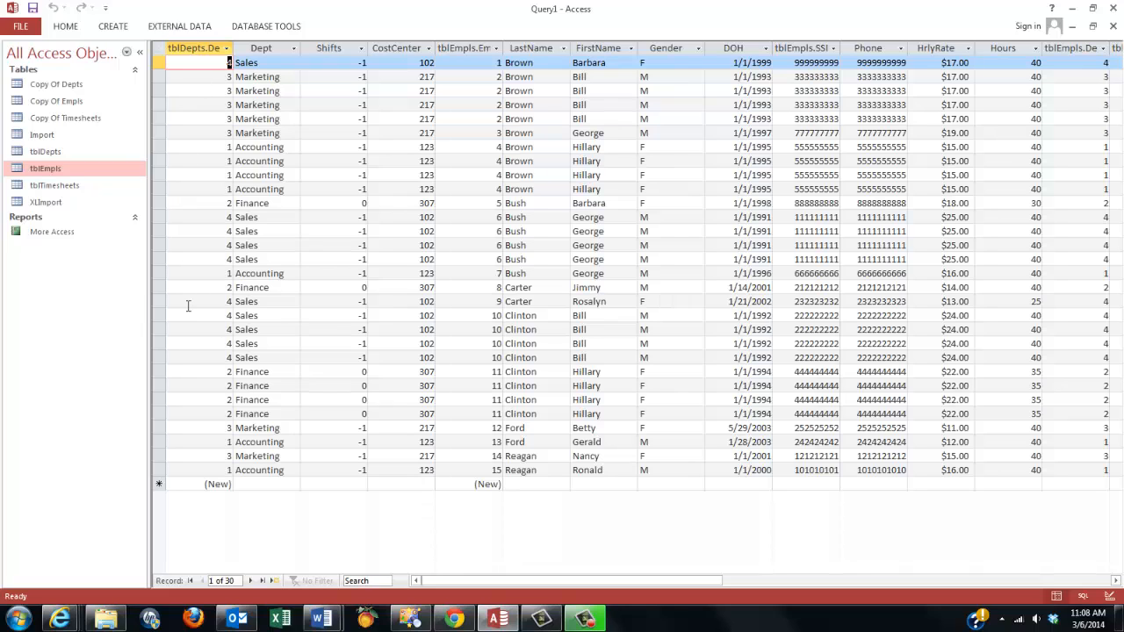
left_click(1112, 28)
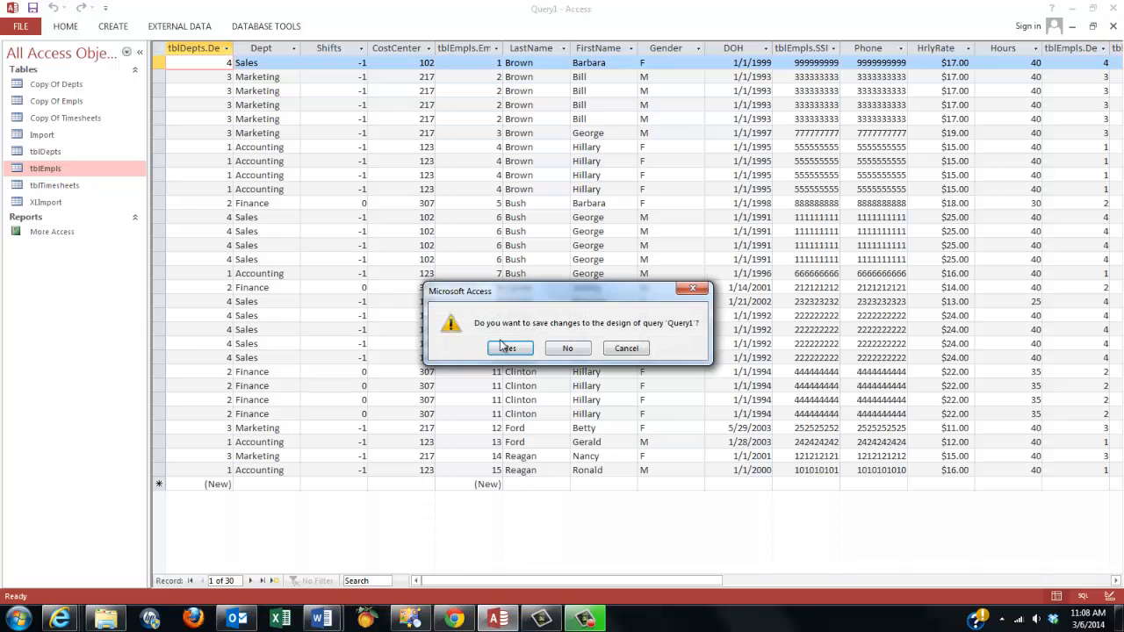
left_click(569, 350)
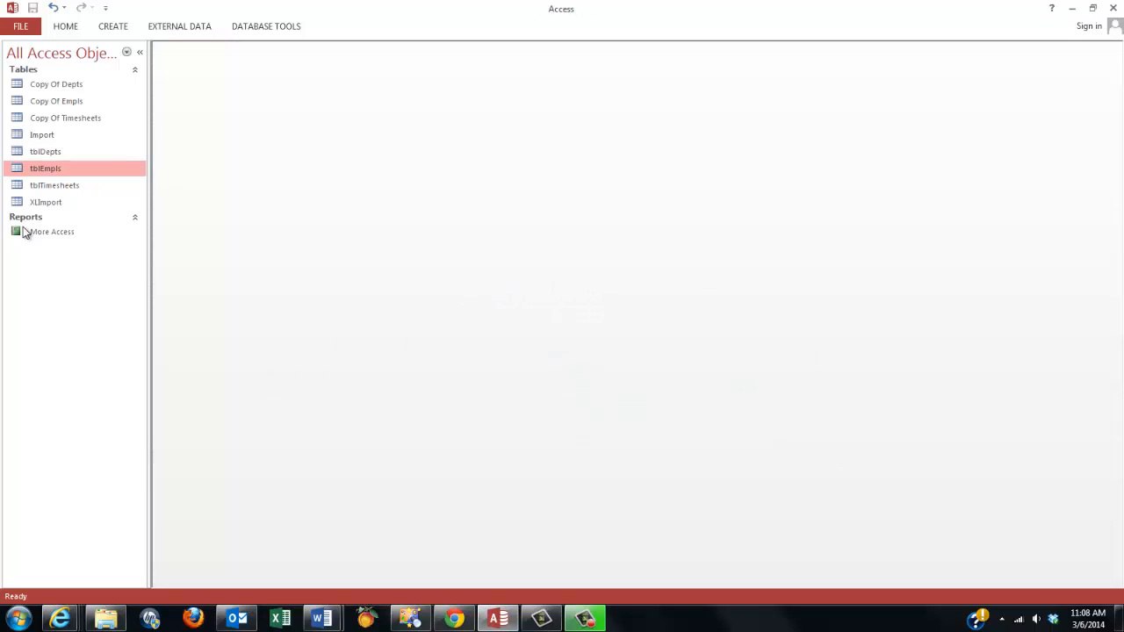
- Open the More Access report and maximize it to view the full topic list
double_click(54, 233)
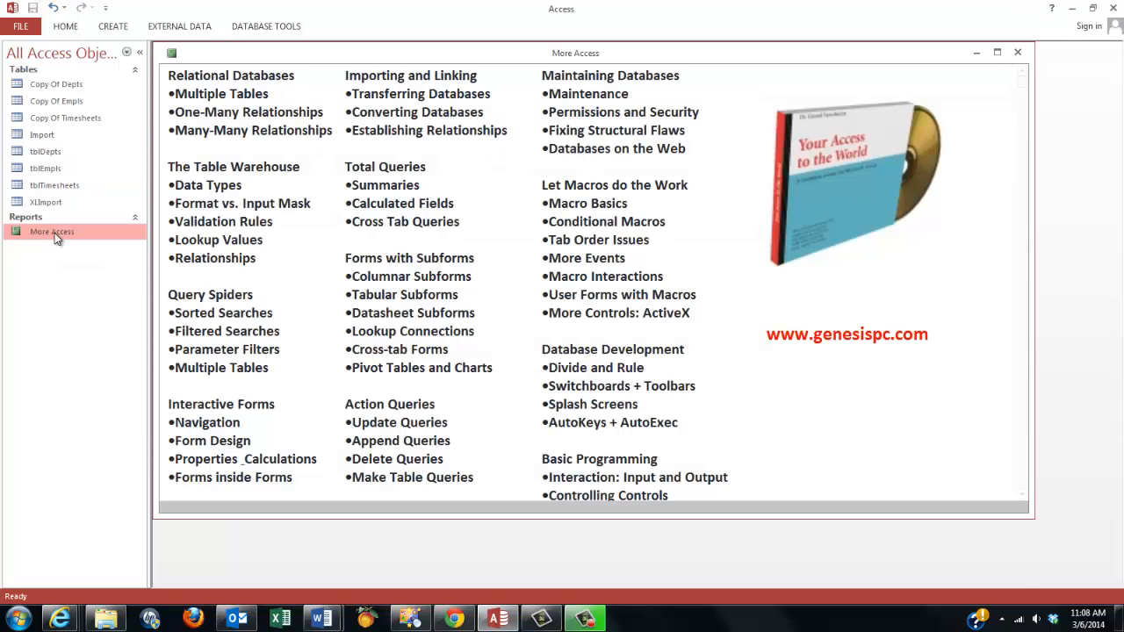
left_click(998, 53)
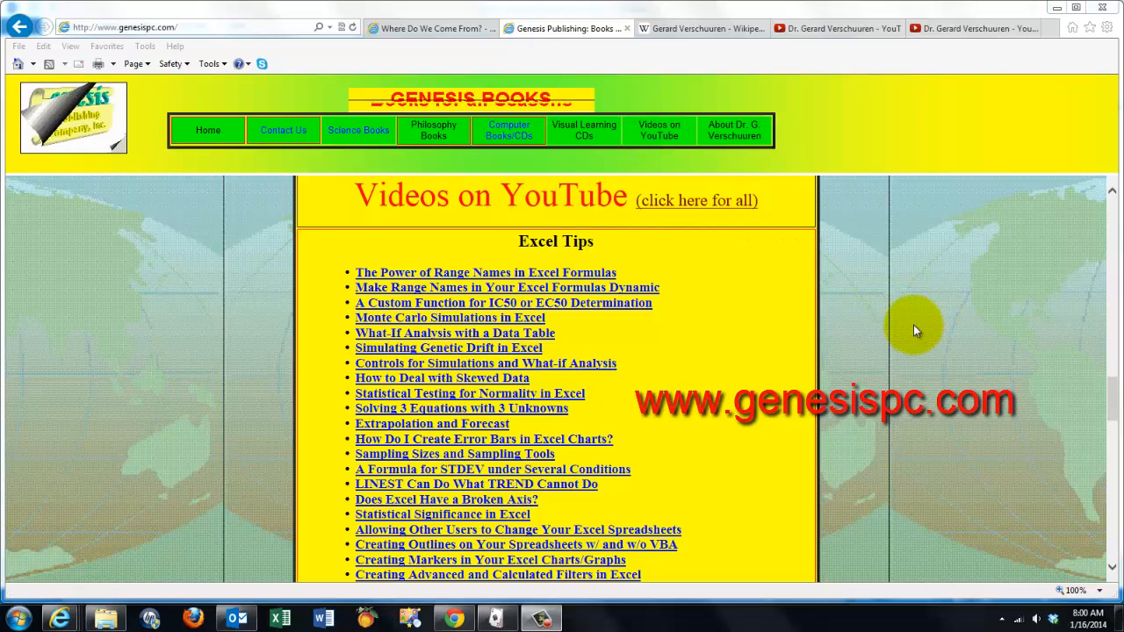
- Switch to the genesispc.com page in Internet Explorer and browse its YouTube video list through the Excel, Access and VBScript tips
left_click(931, 379)
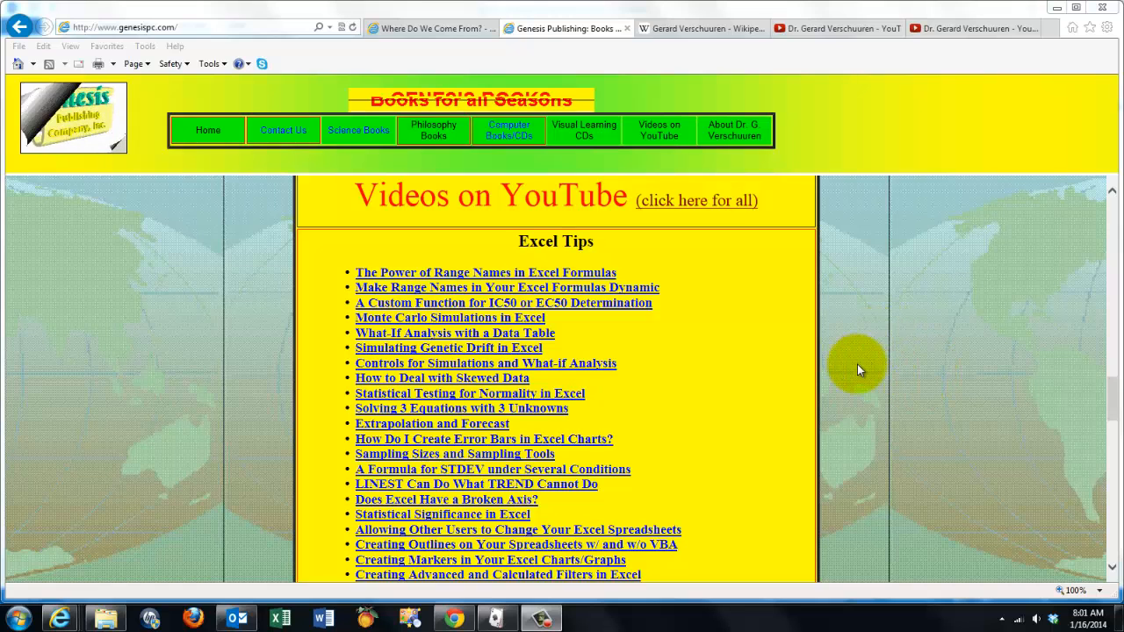
scroll(859, 364, "down", 3)
scroll(858, 365, "down", 10)
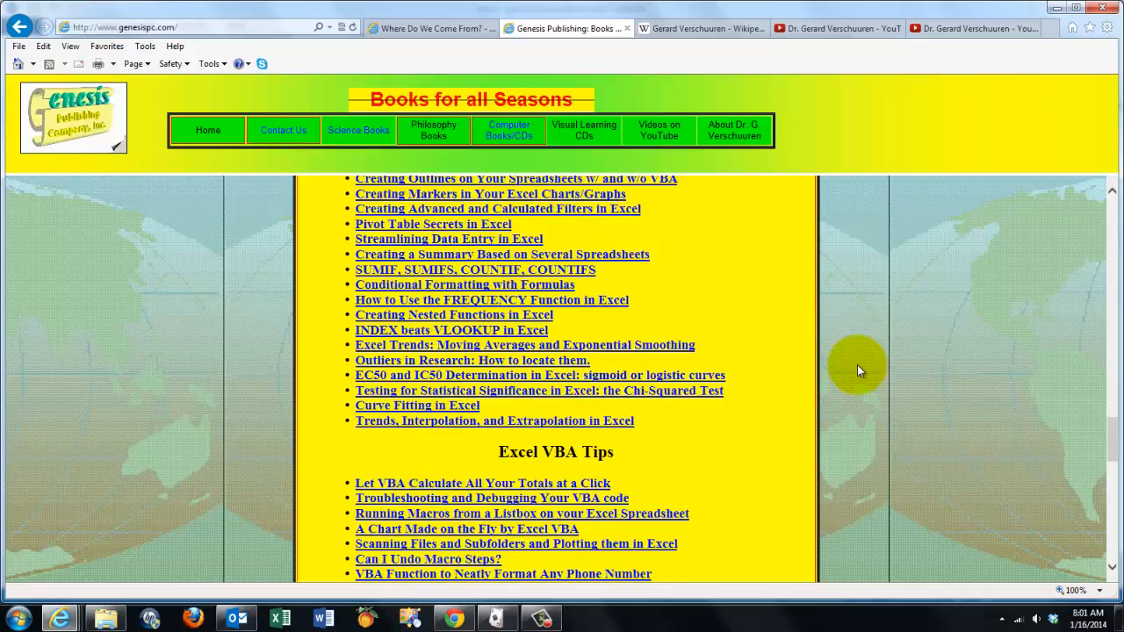
scroll(857, 365, "down", 10)
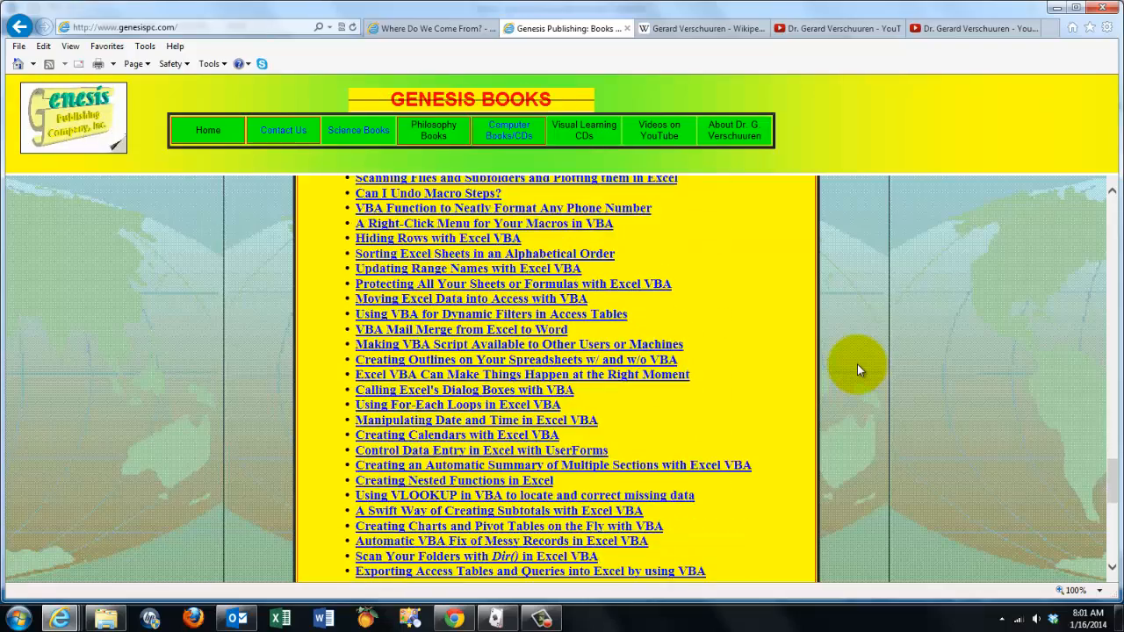
scroll(857, 363, "down", 6)
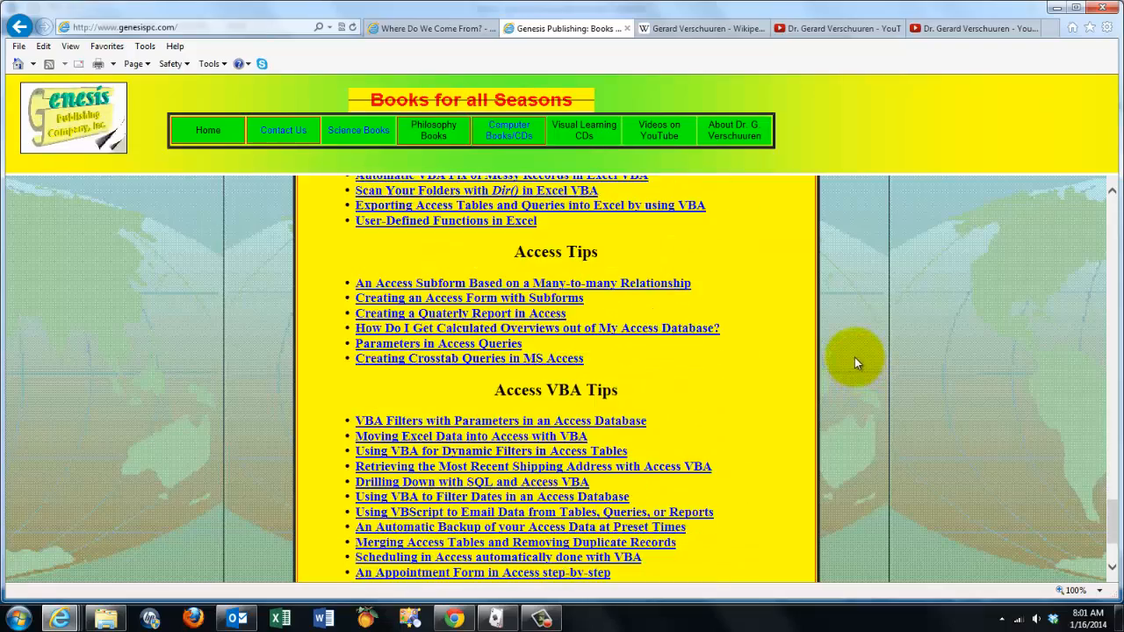
scroll(852, 356, "down", 1)
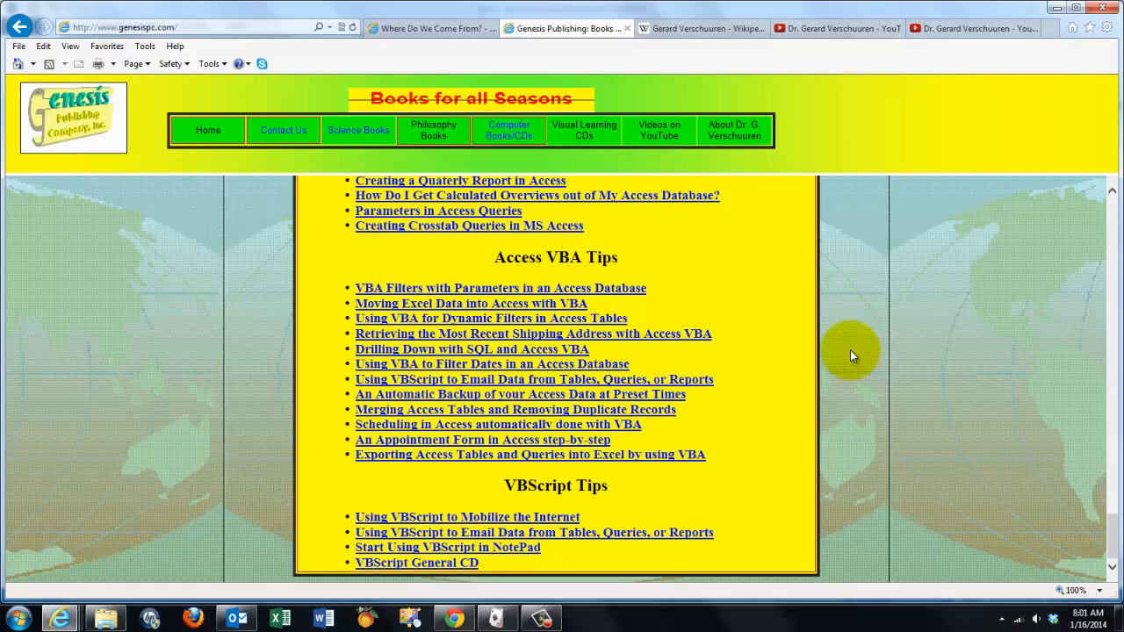